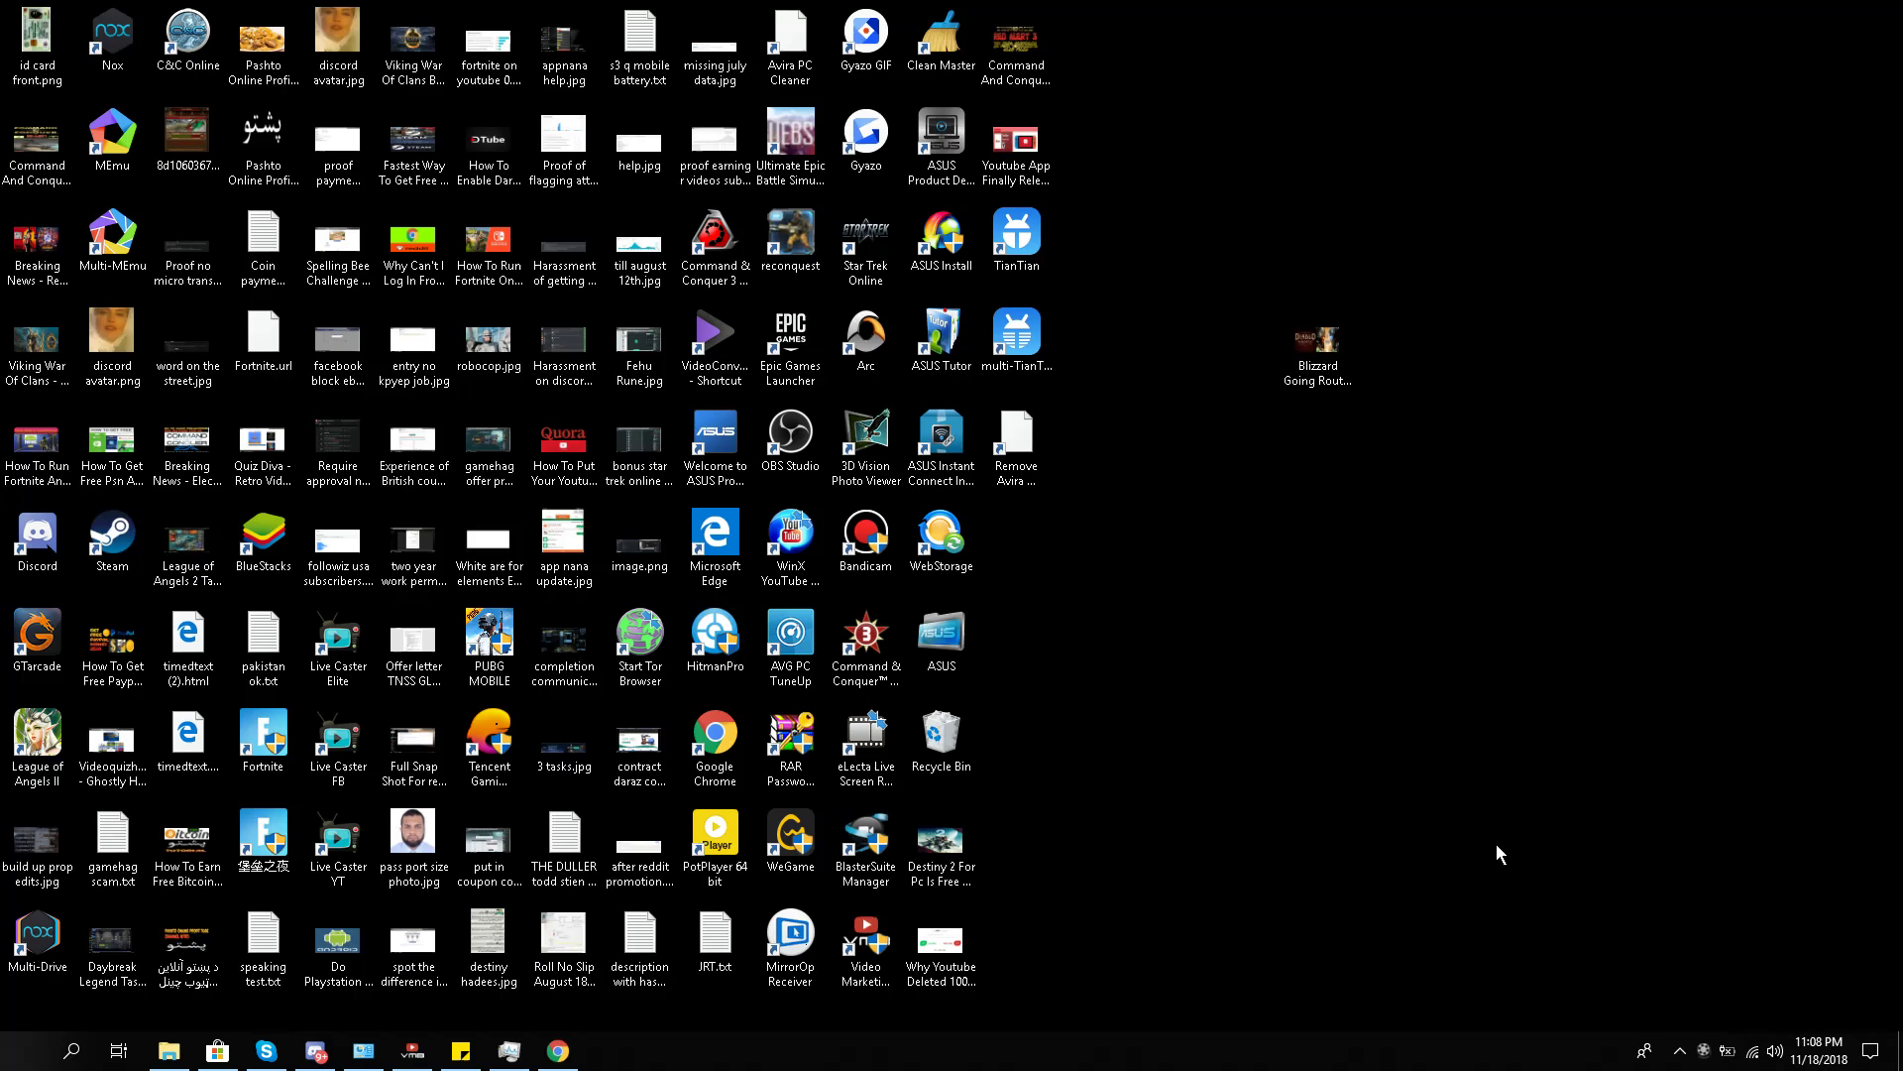
Bring Chrome forward and dismiss the suggestions over the '64 bit emulator android' results
left_click(541, 1043)
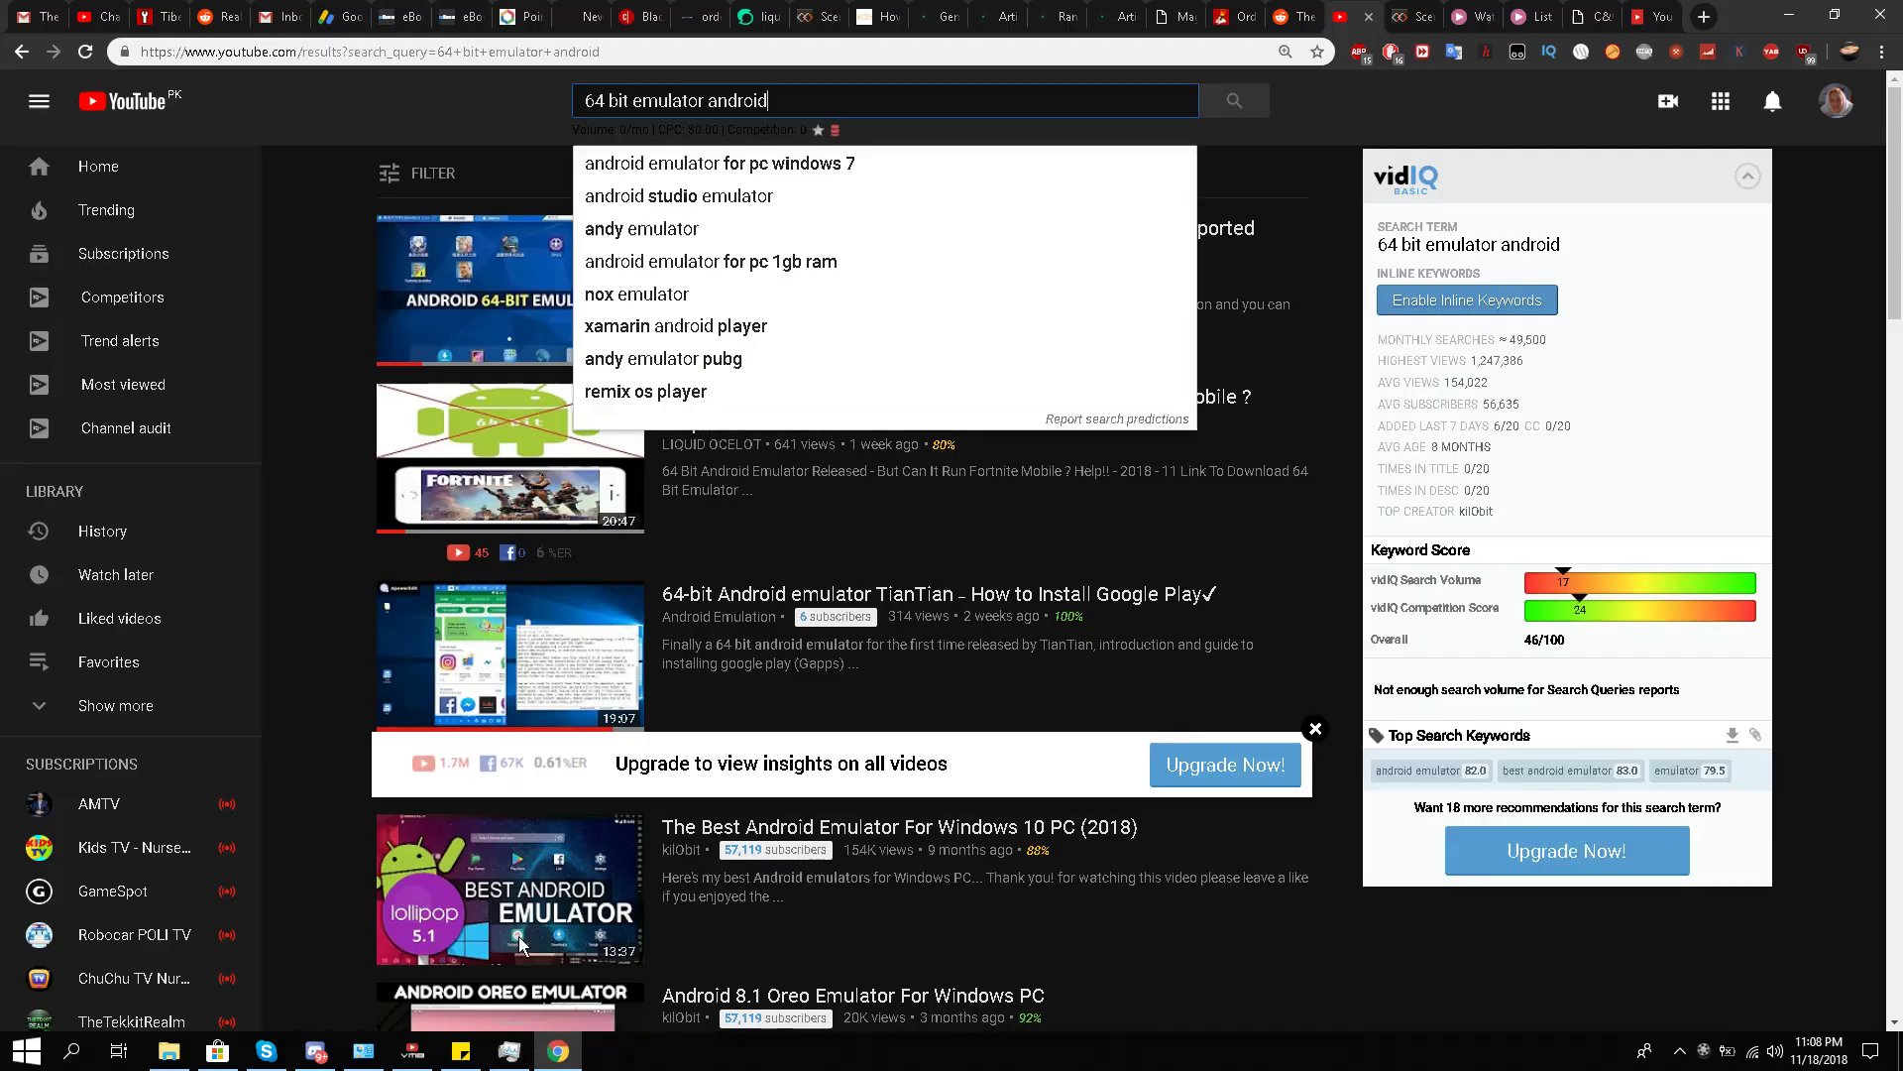
left_click(461, 111)
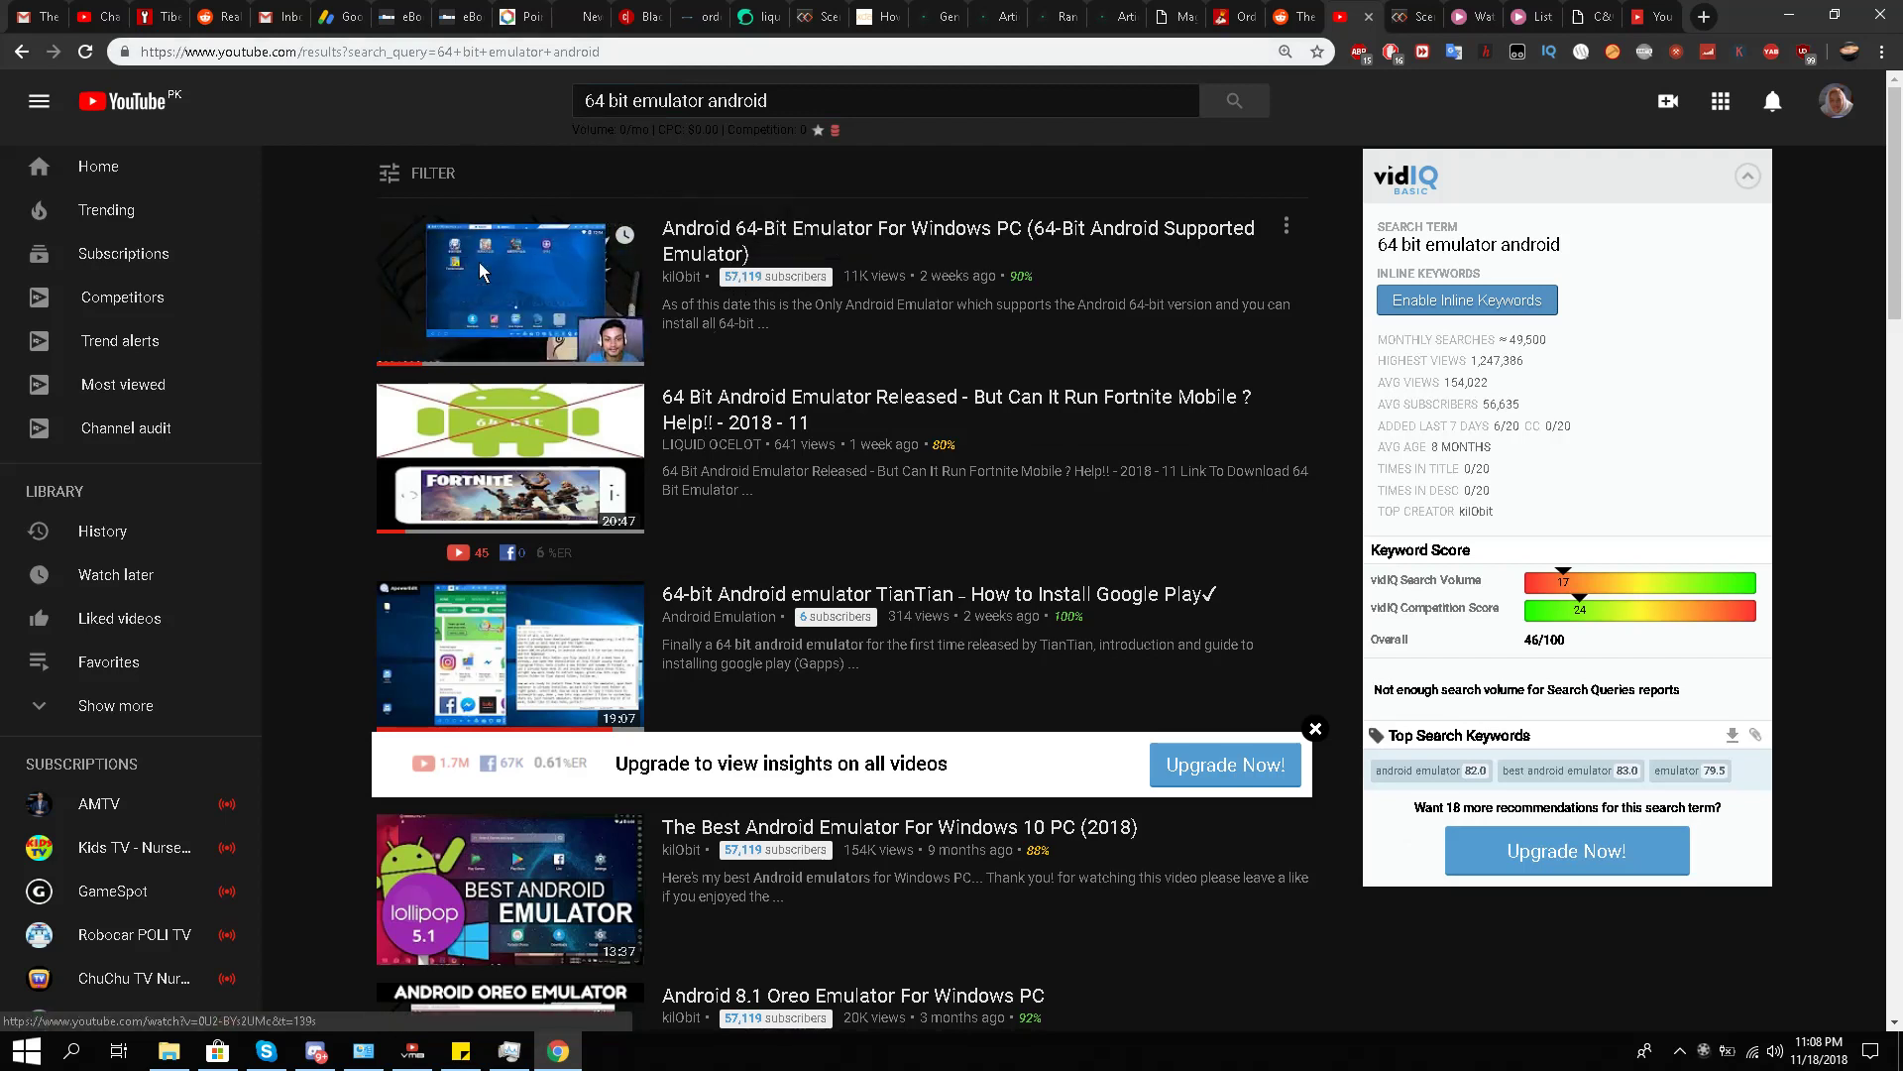
left_click(755, 227)
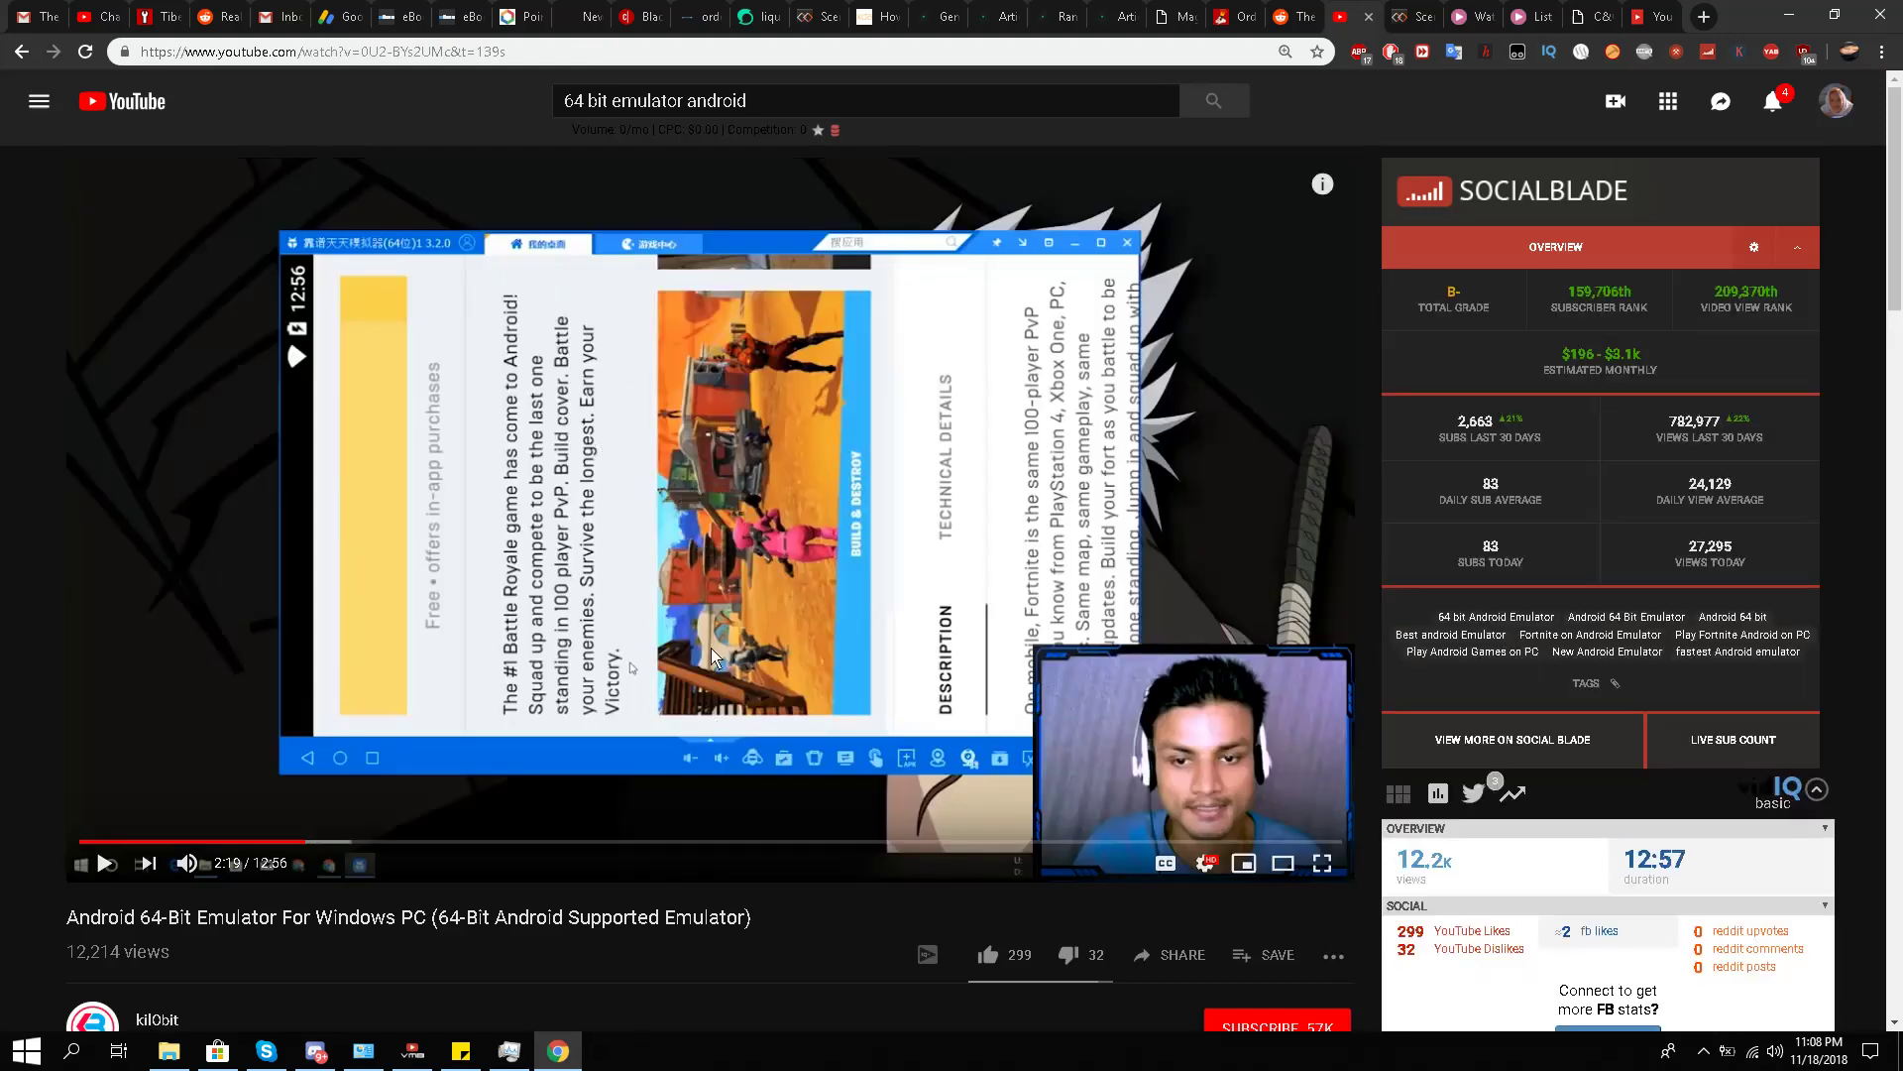
scroll(592, 287, "down", 6)
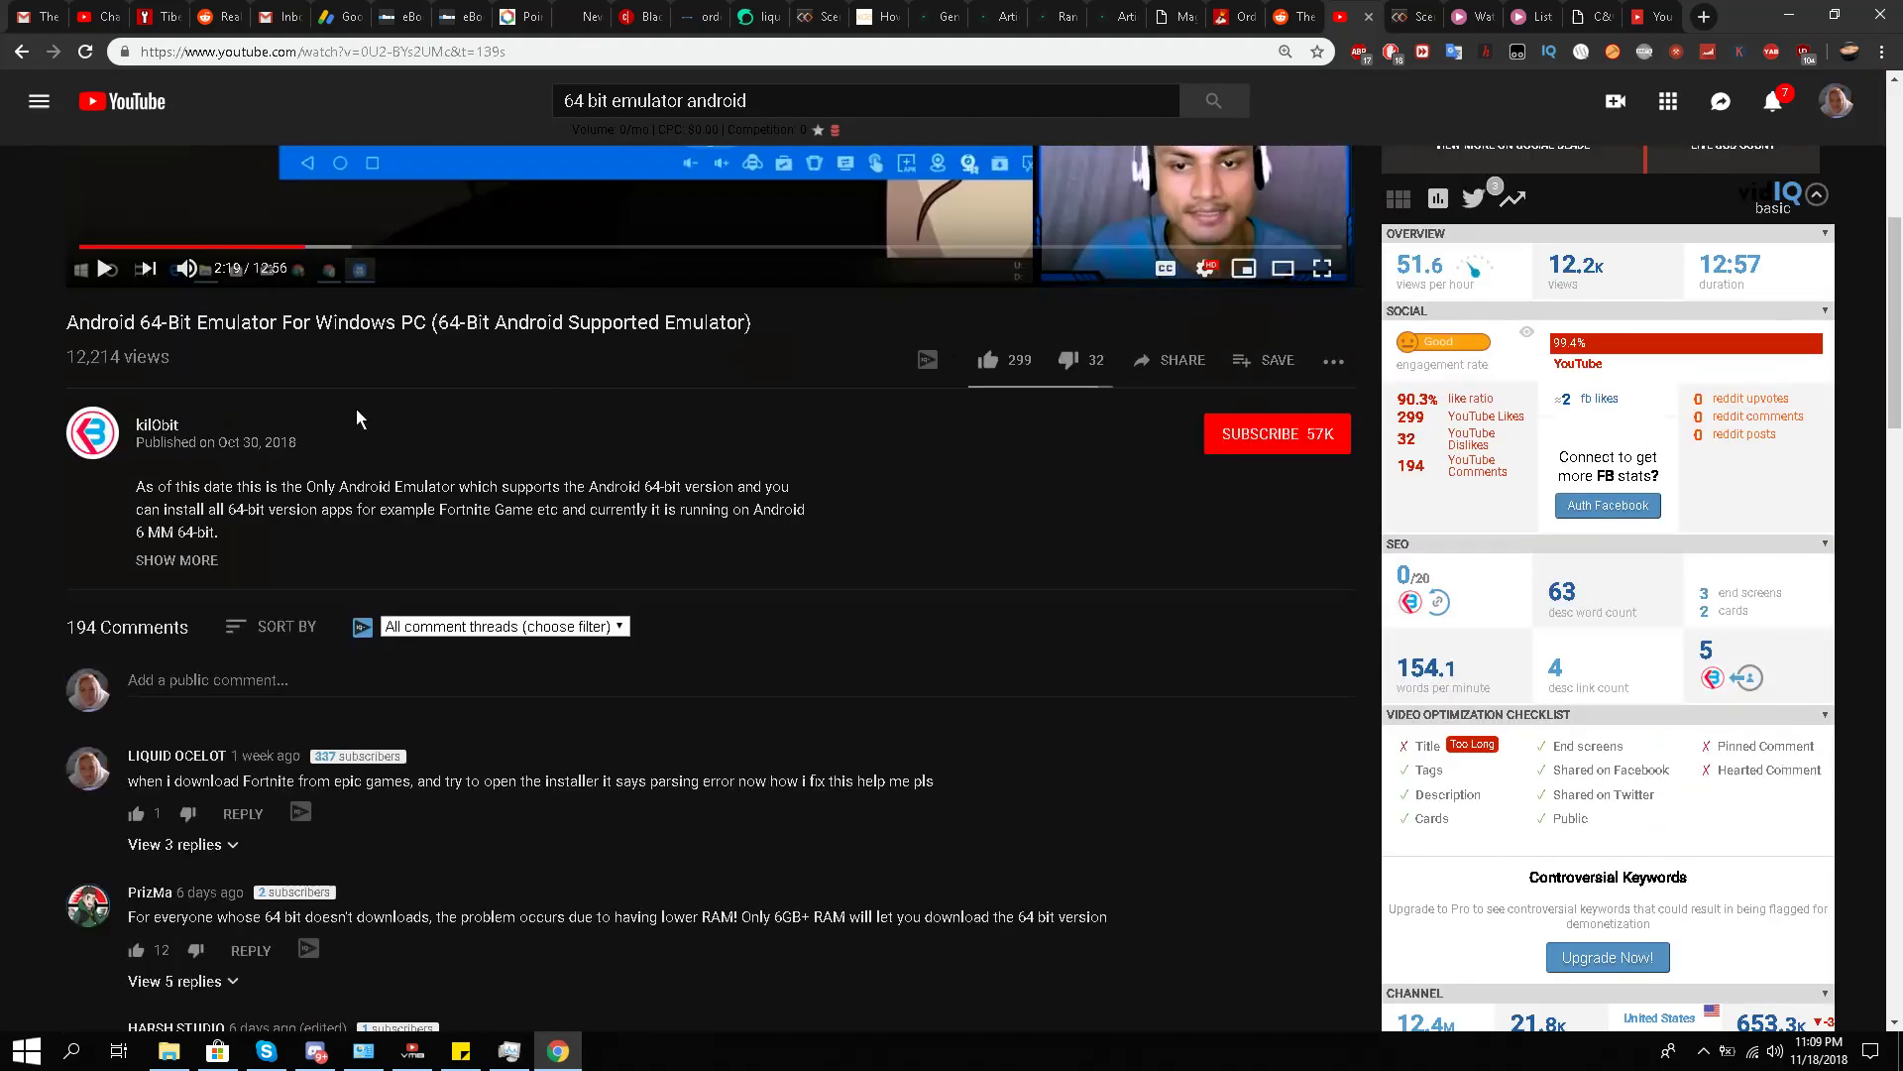
scroll(363, 428, "up", 5)
scroll(363, 429, "up", 1)
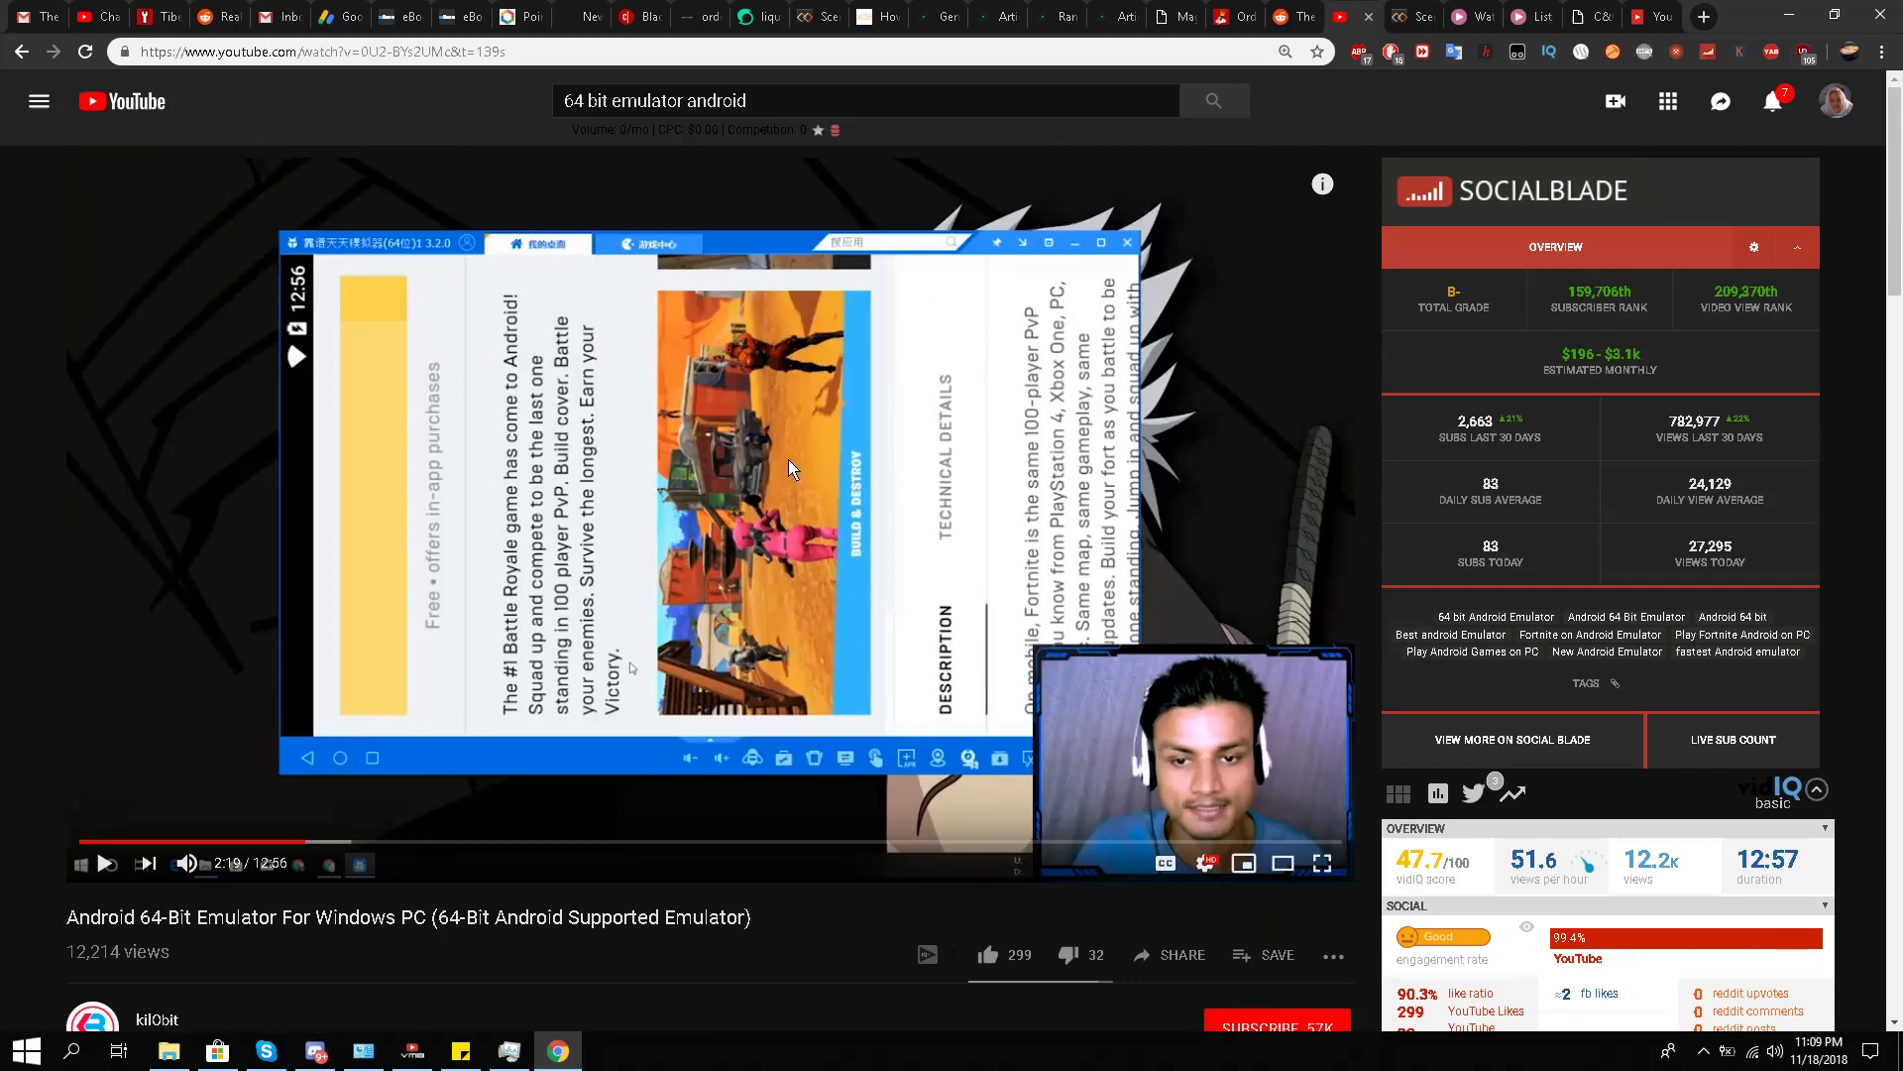
scroll(609, 575, "down", 5)
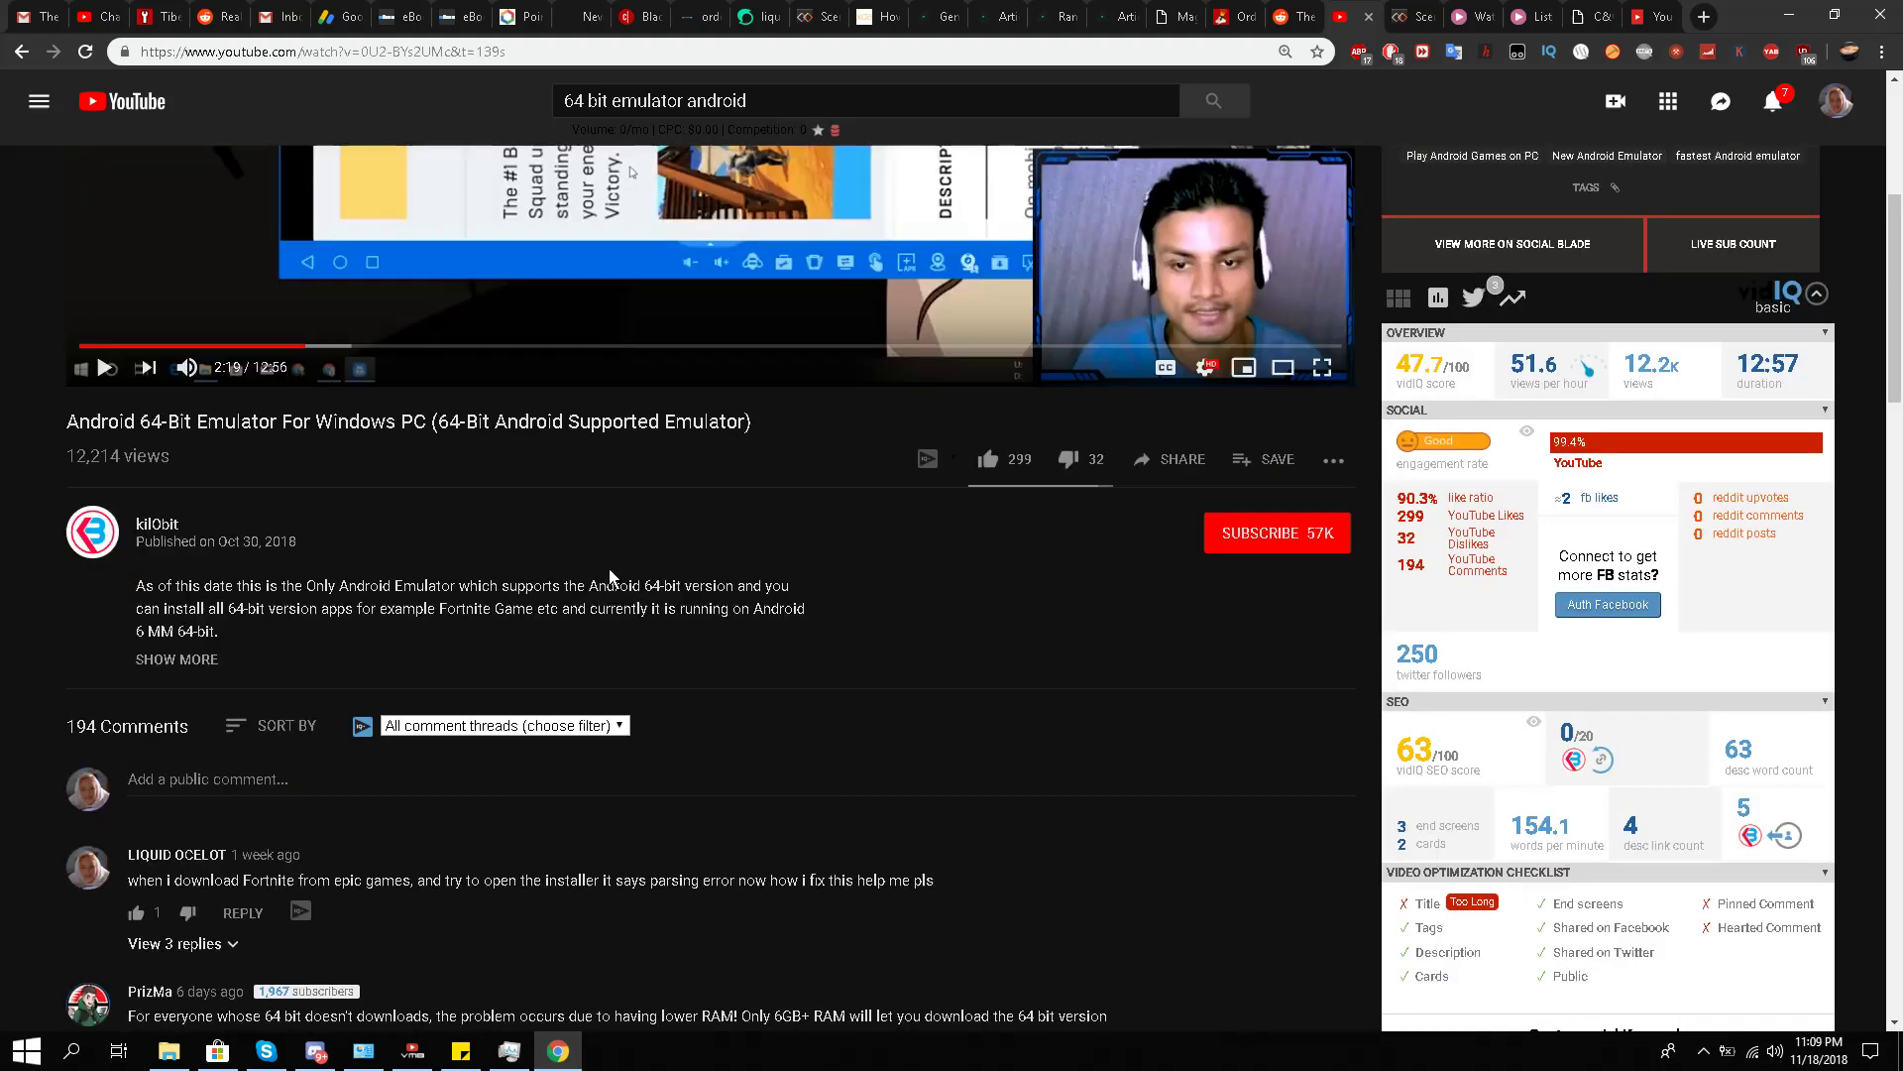
scroll(610, 573, "up", 5)
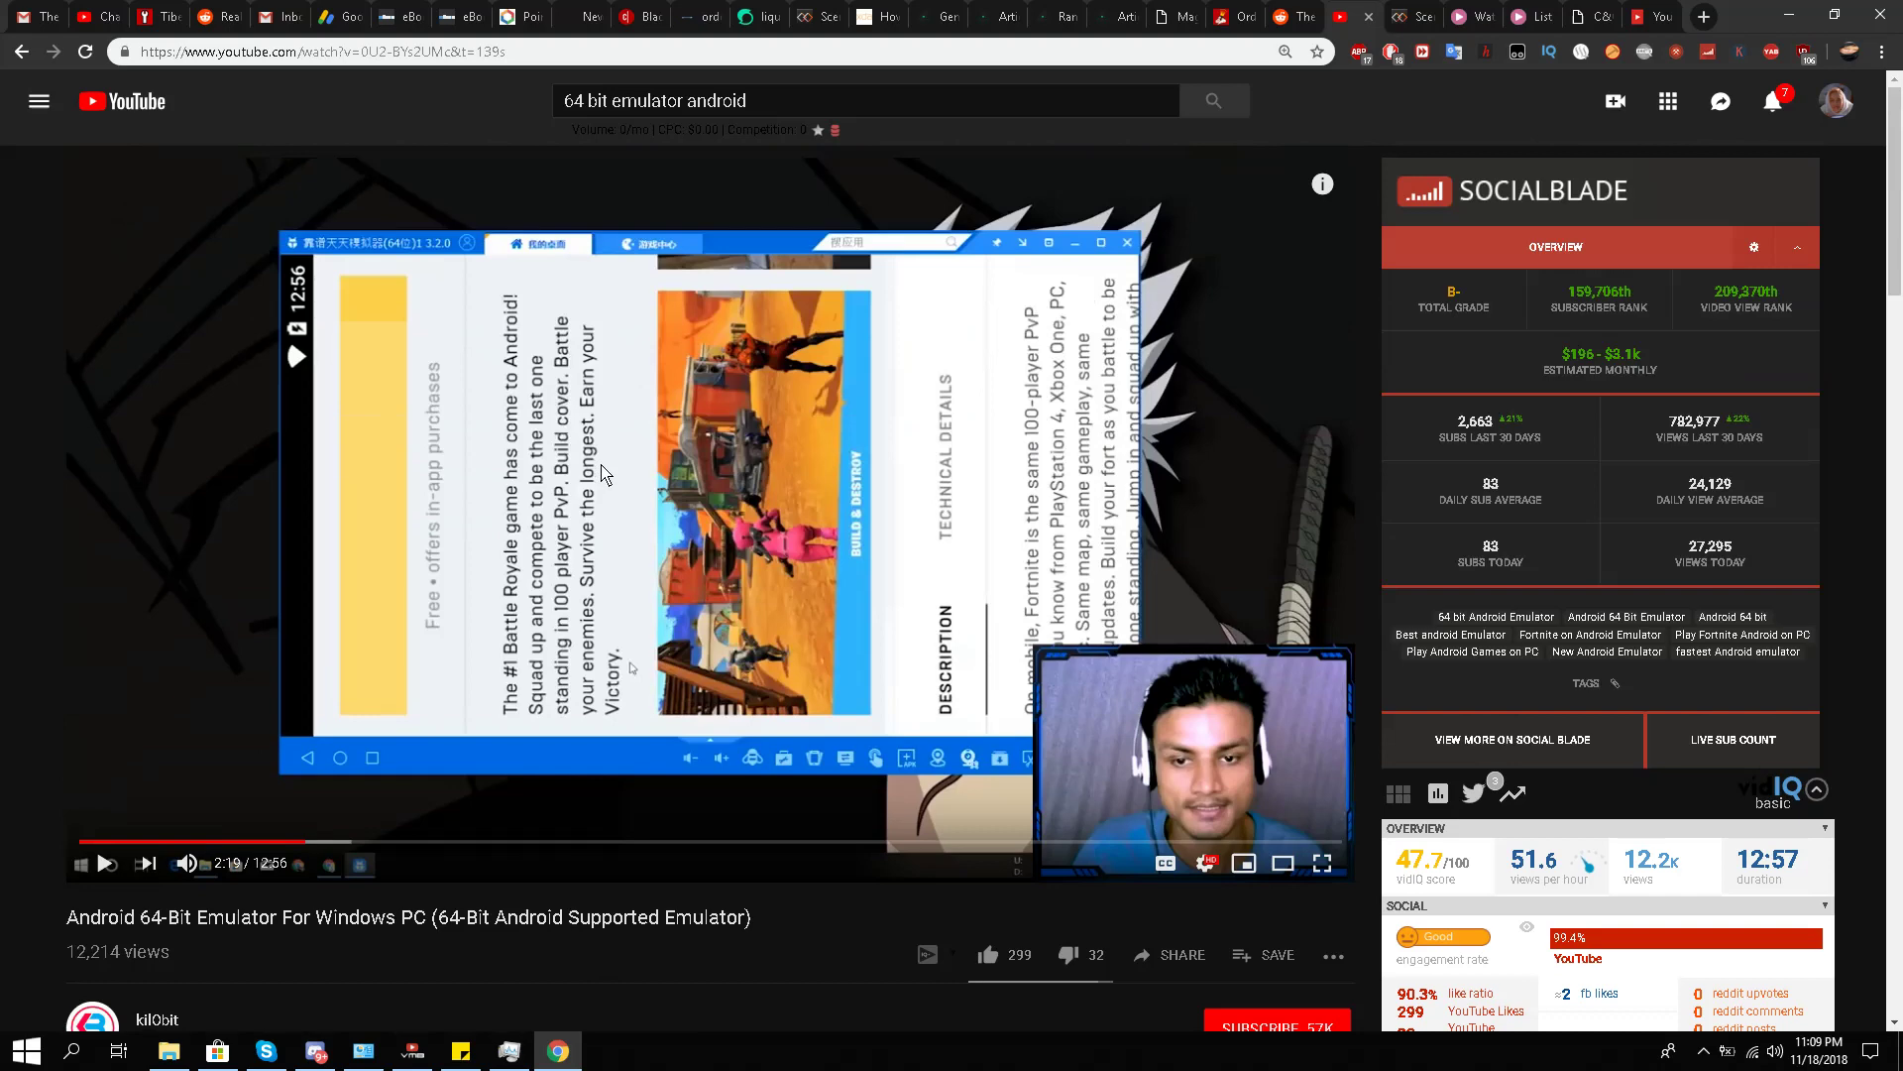
scroll(604, 468, "down", 4)
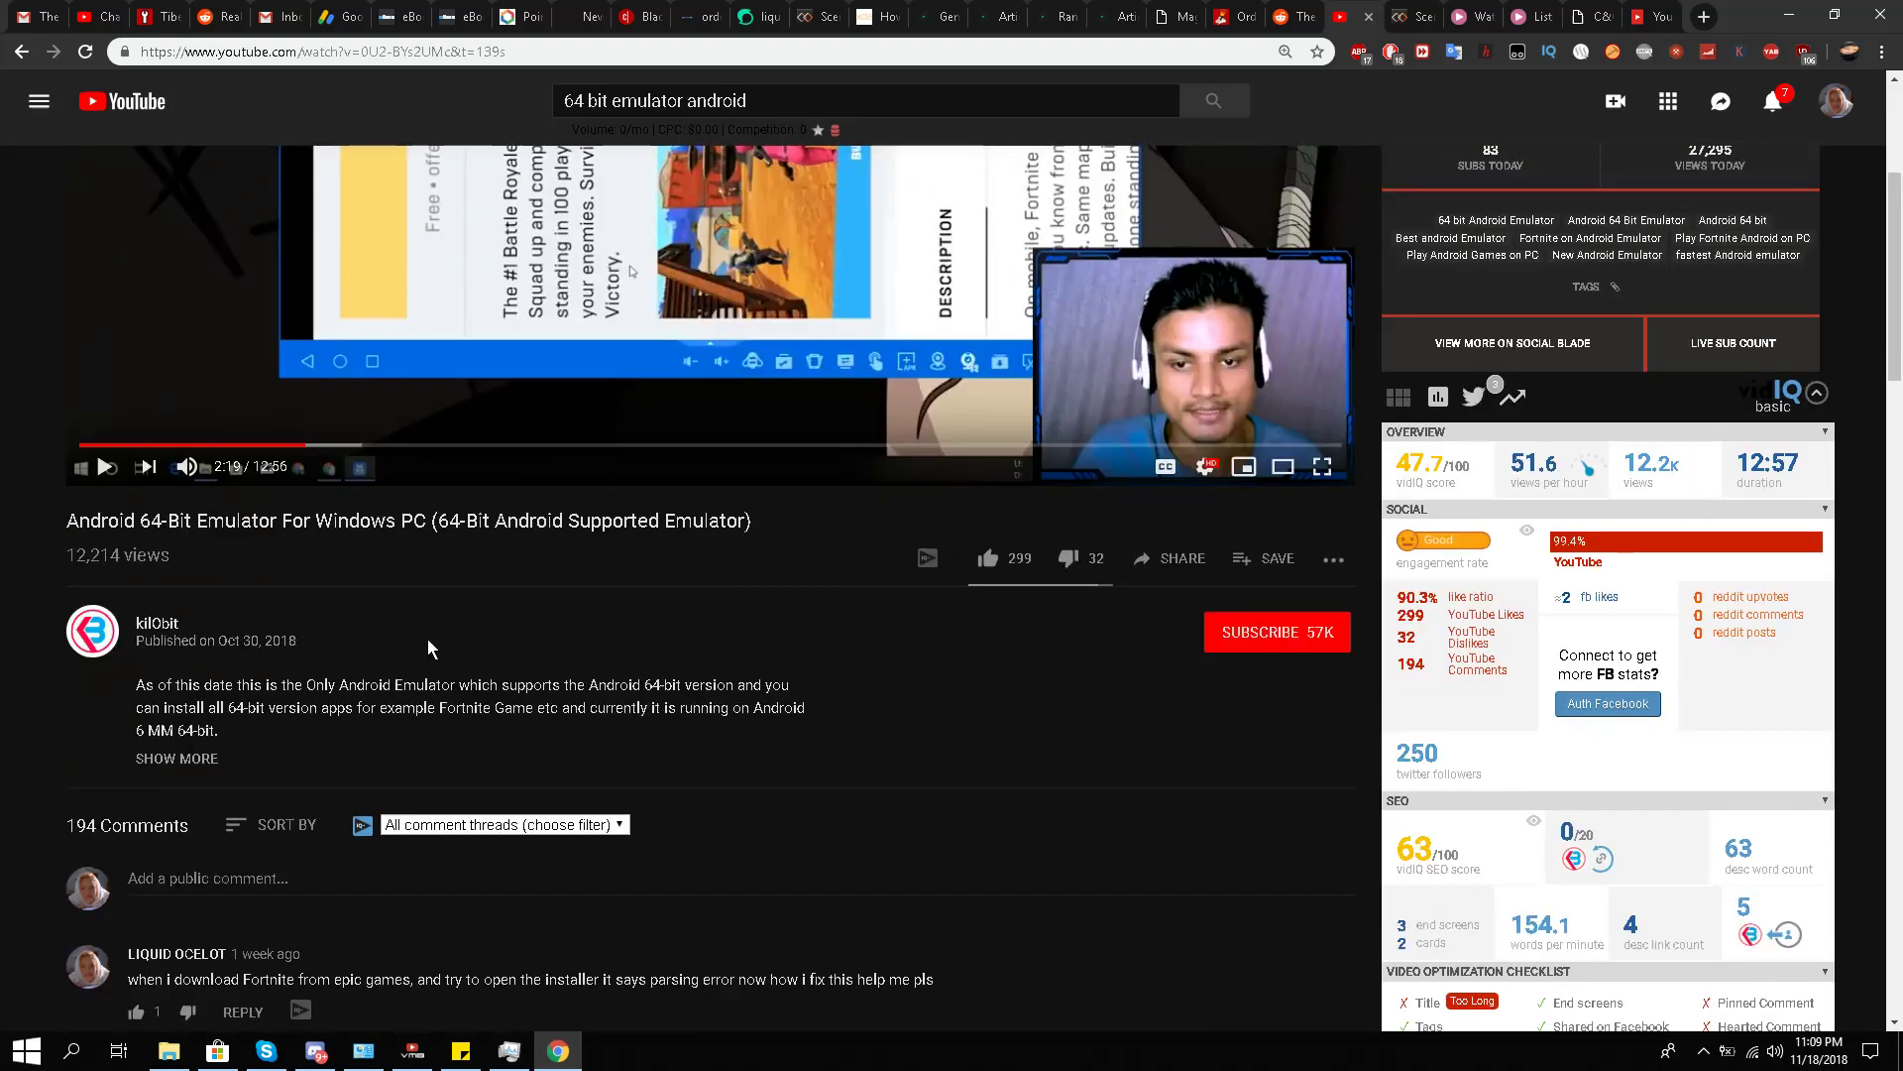
scroll(562, 627, "up", 4)
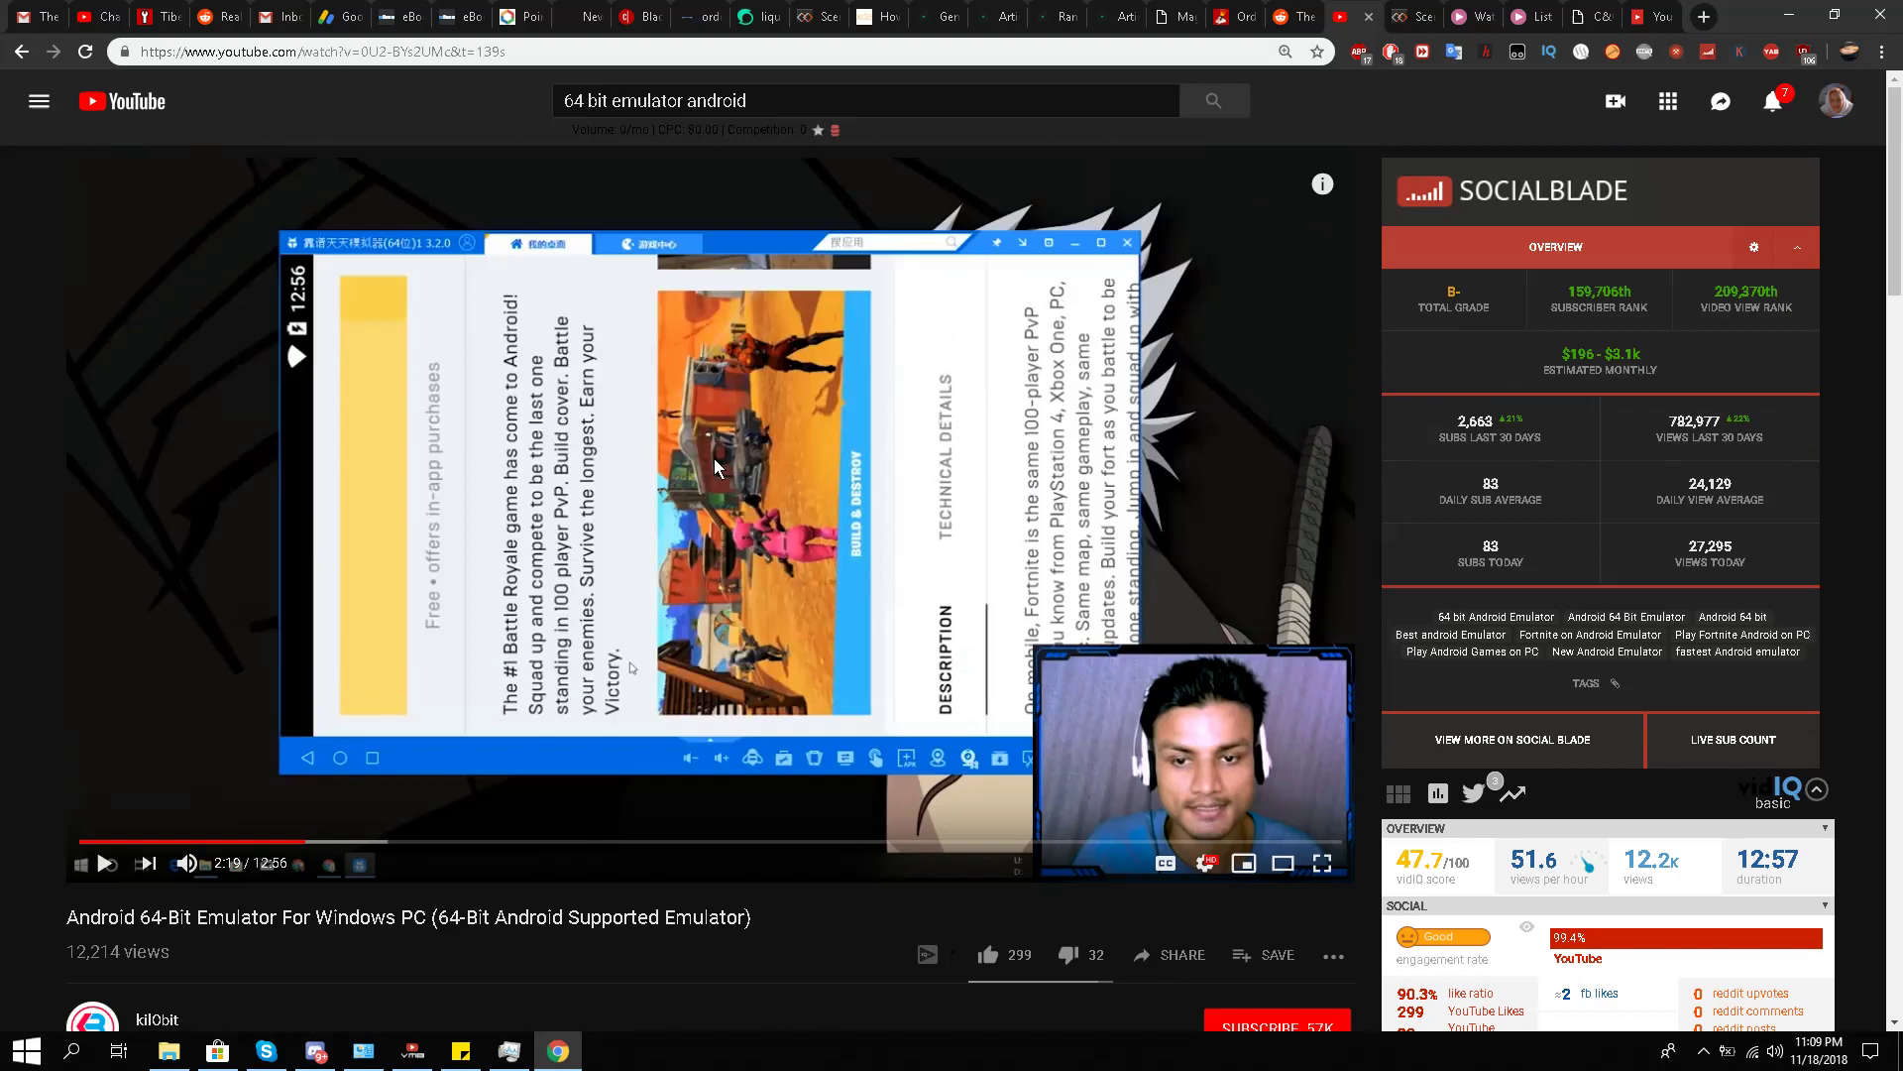
scroll(448, 569, "down", 10)
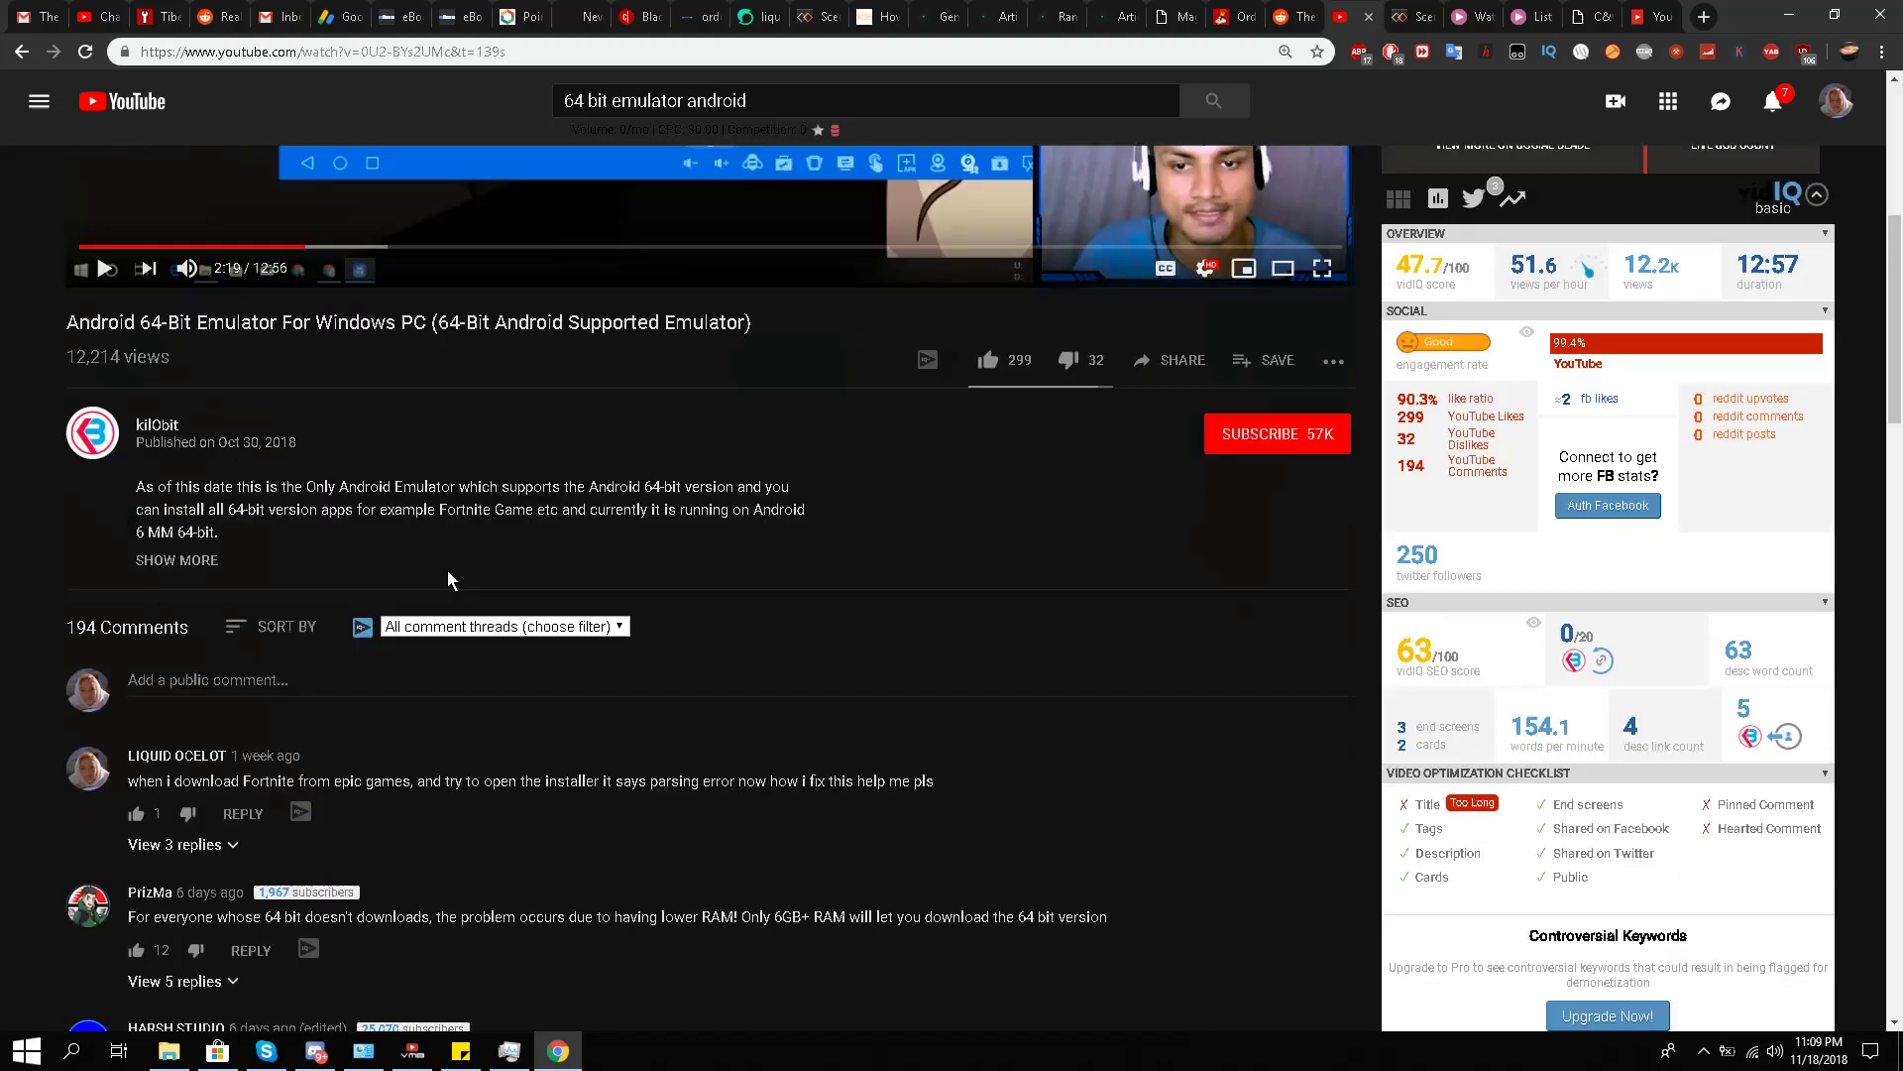
scroll(8, 548, "down", 5)
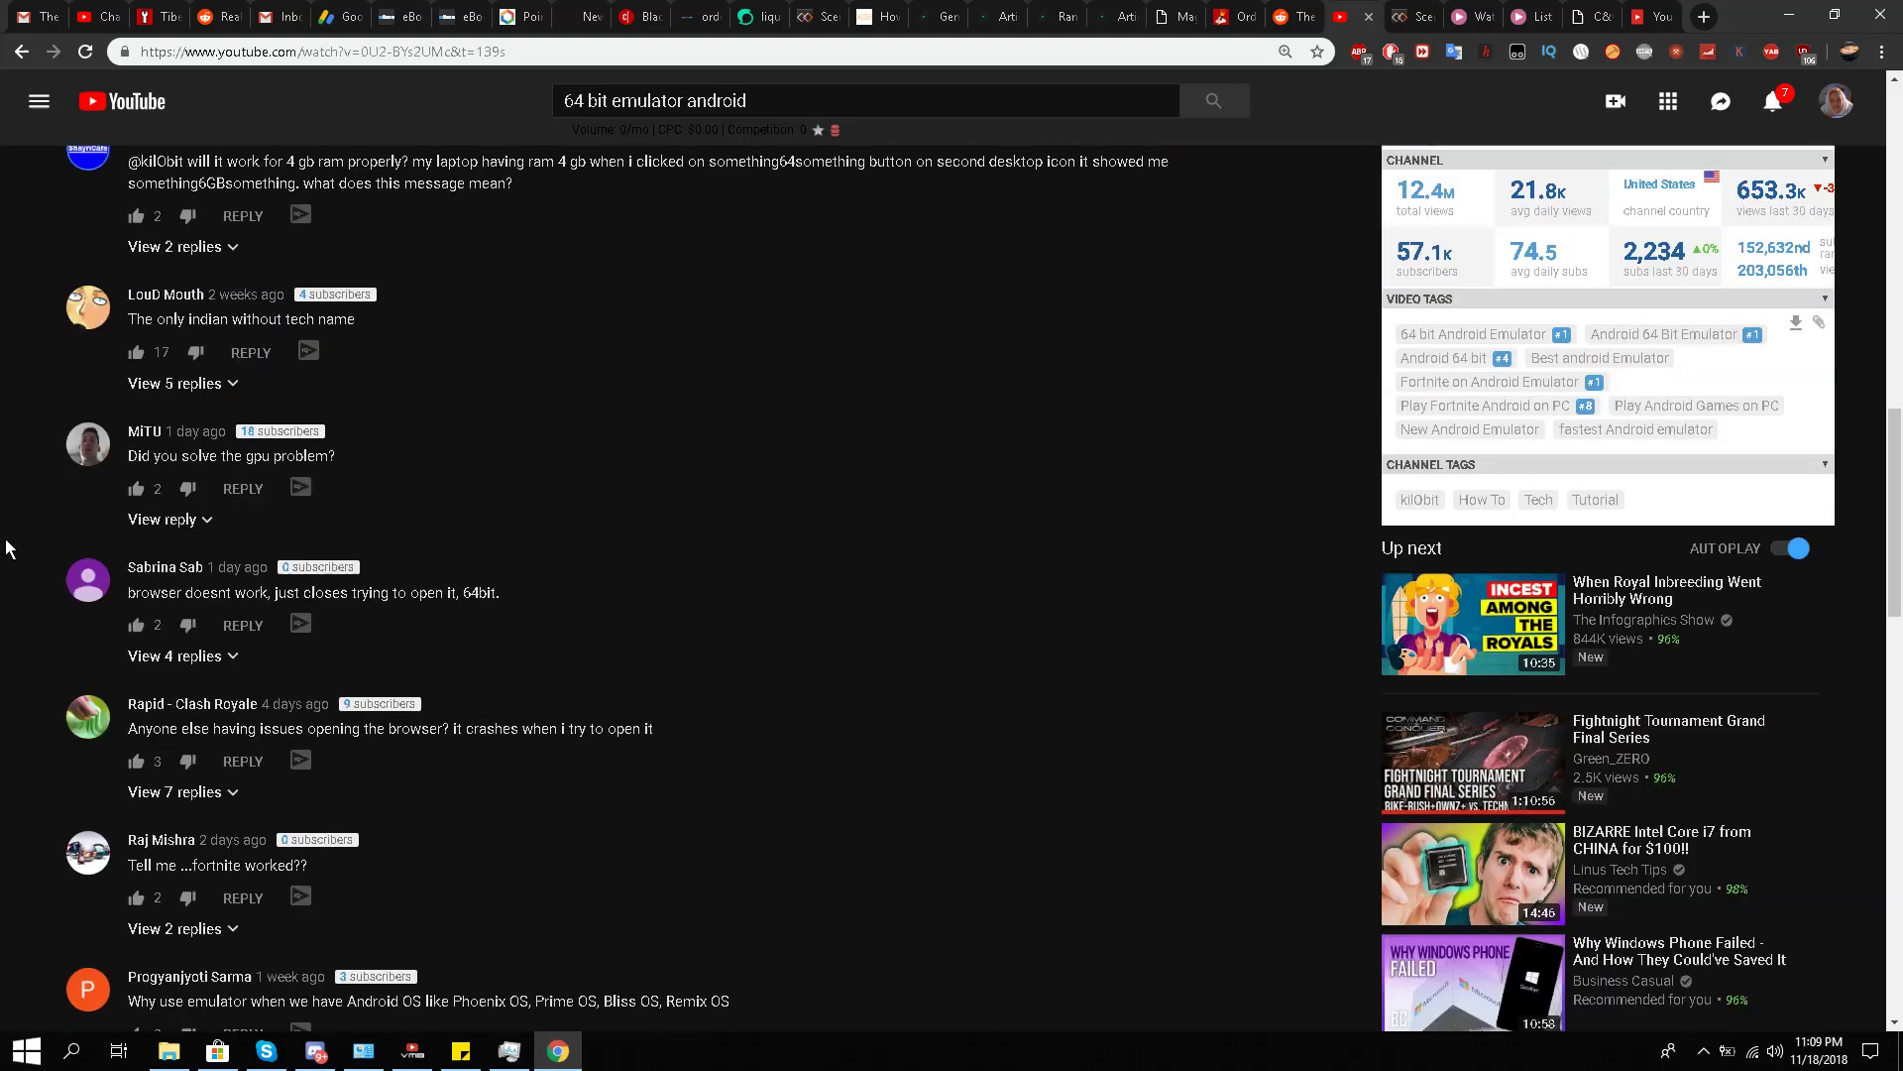
scroll(8, 548, "up", 6)
scroll(6, 548, "up", 3)
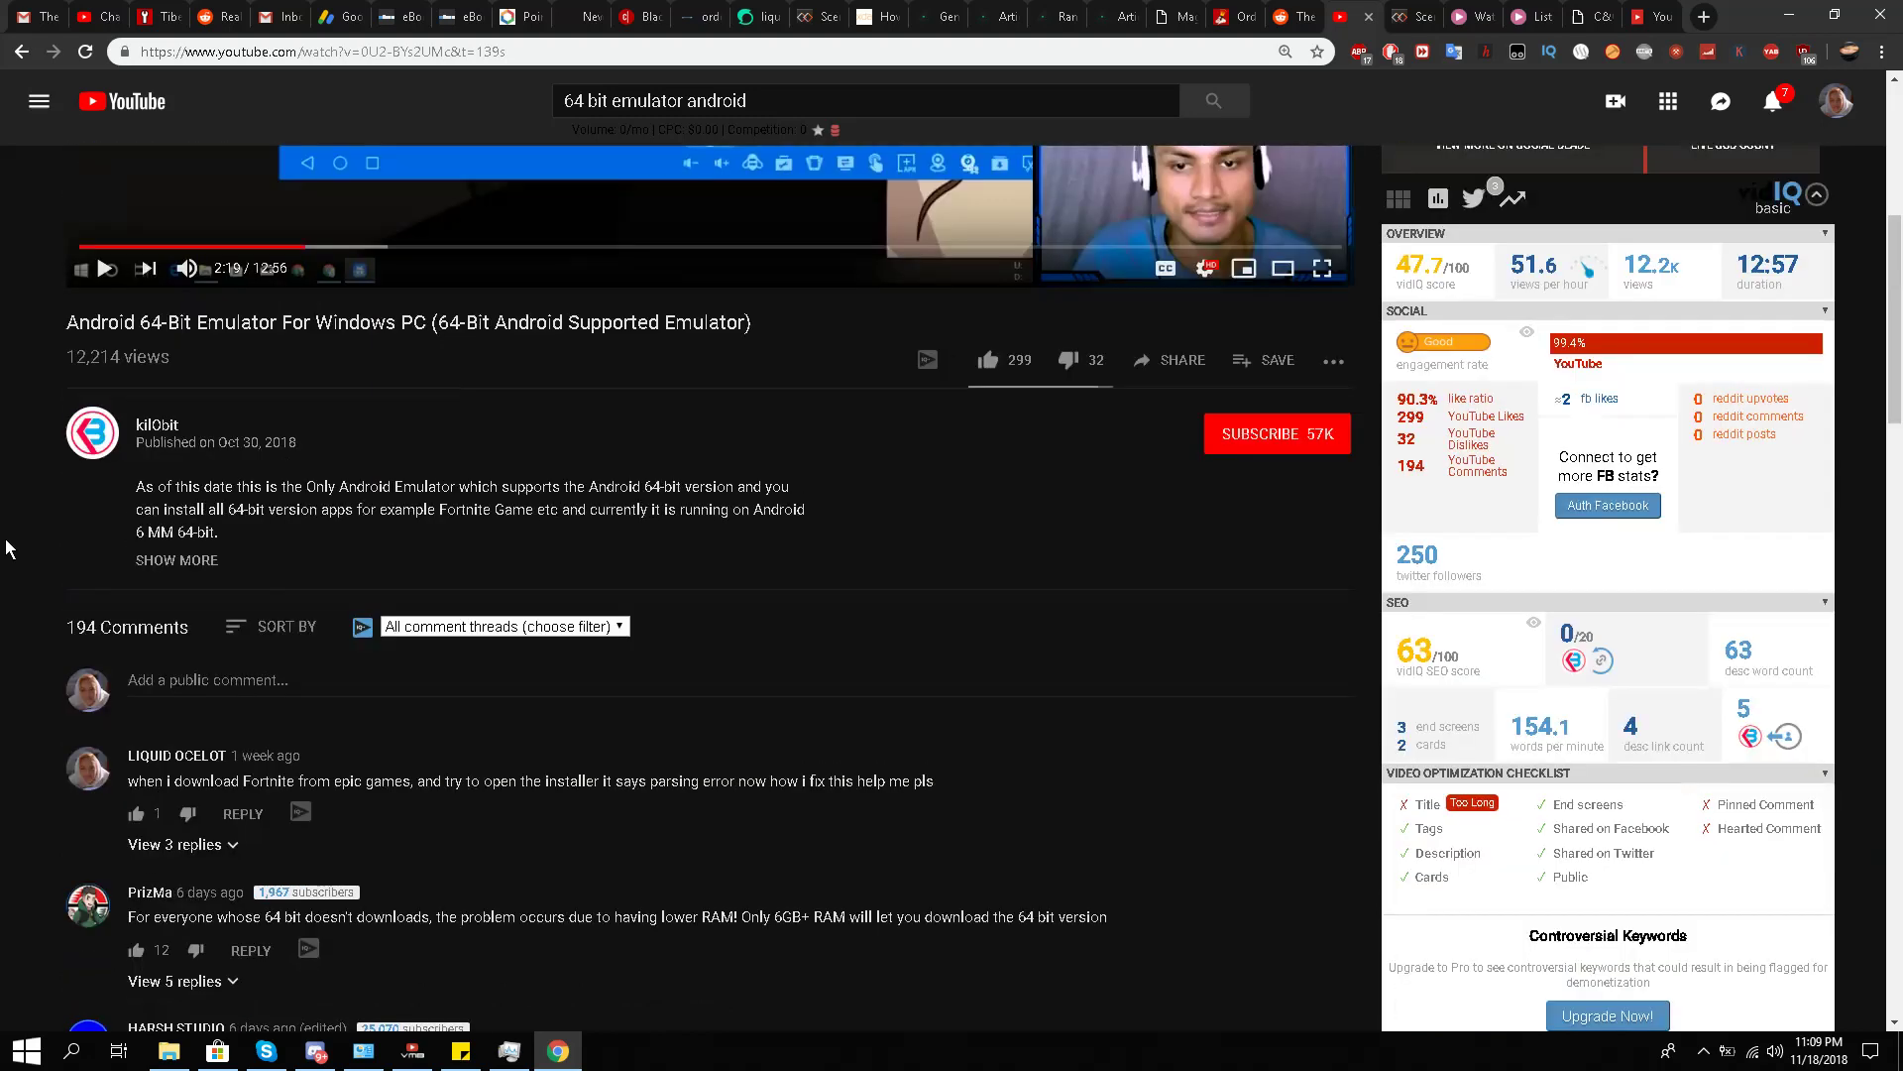
scroll(6, 548, "down", 3)
scroll(6, 548, "down", 5)
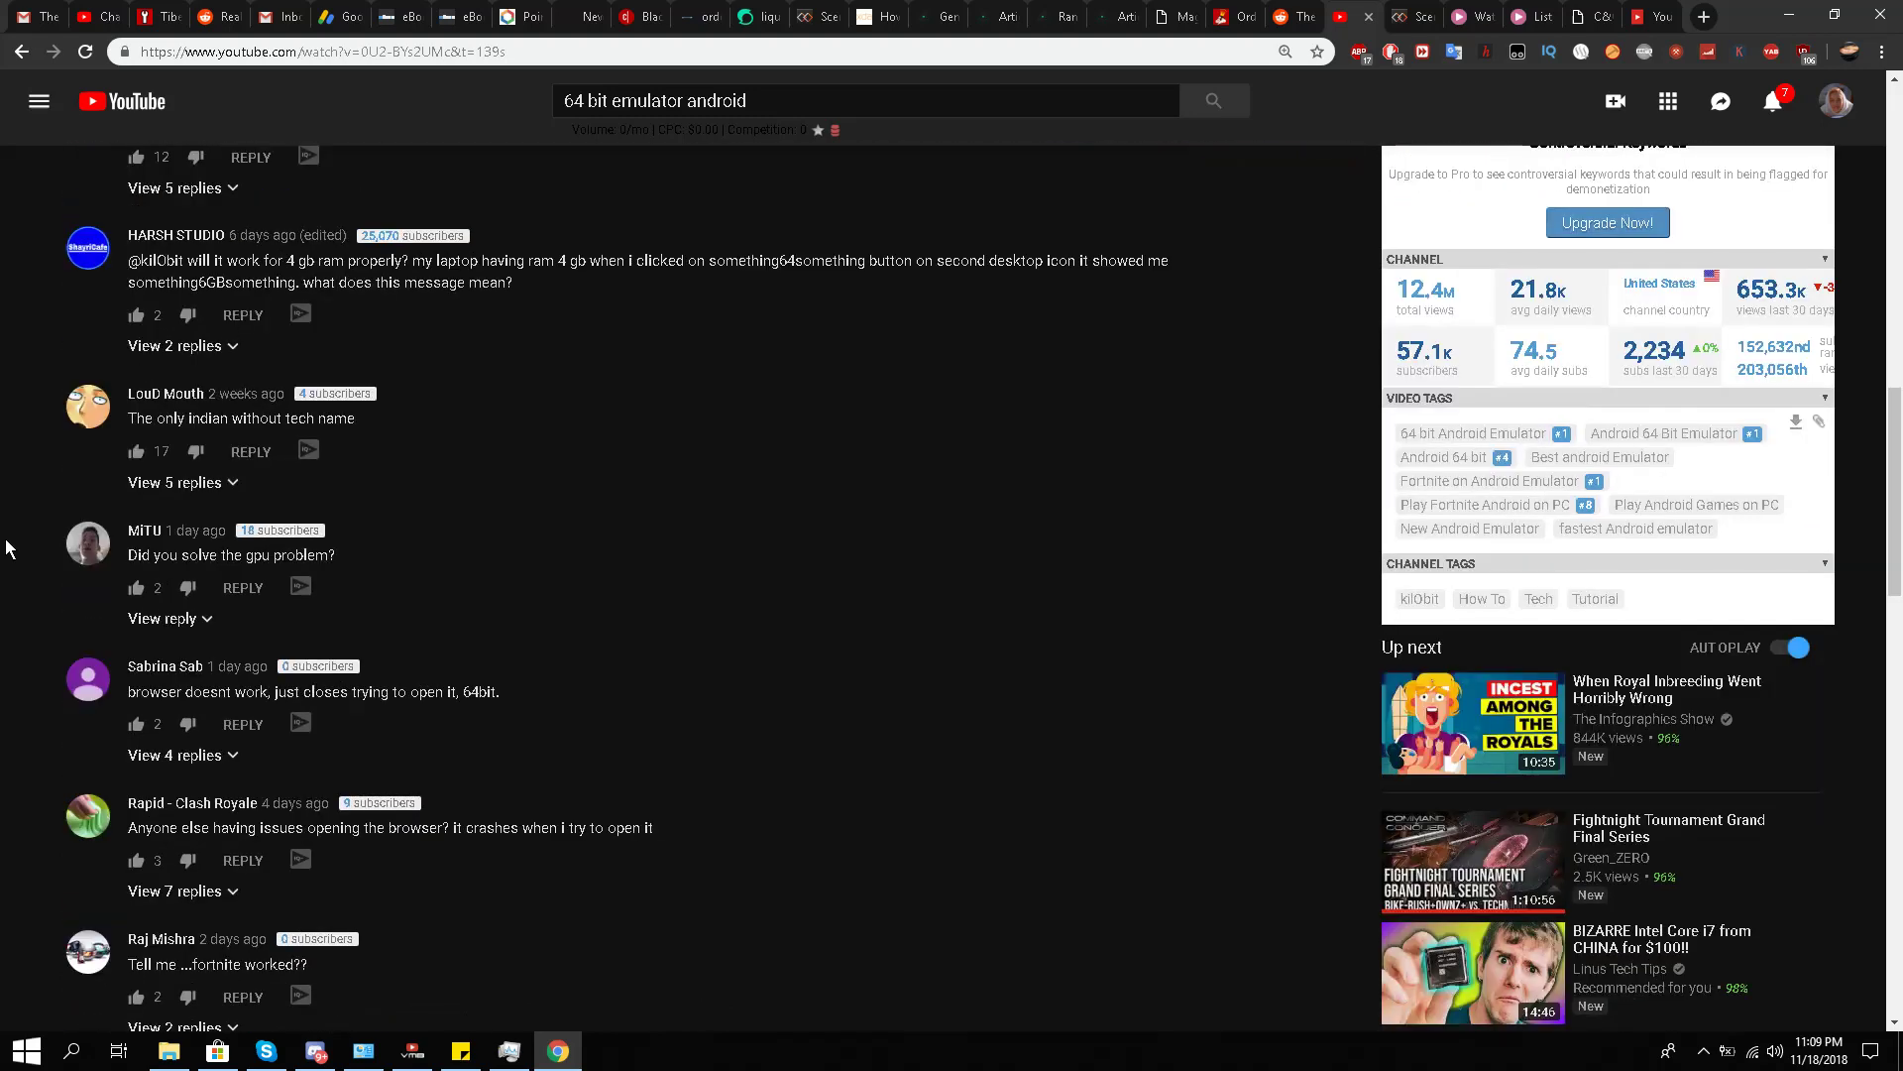
scroll(6, 548, "up", 1)
scroll(8, 548, "down", 2)
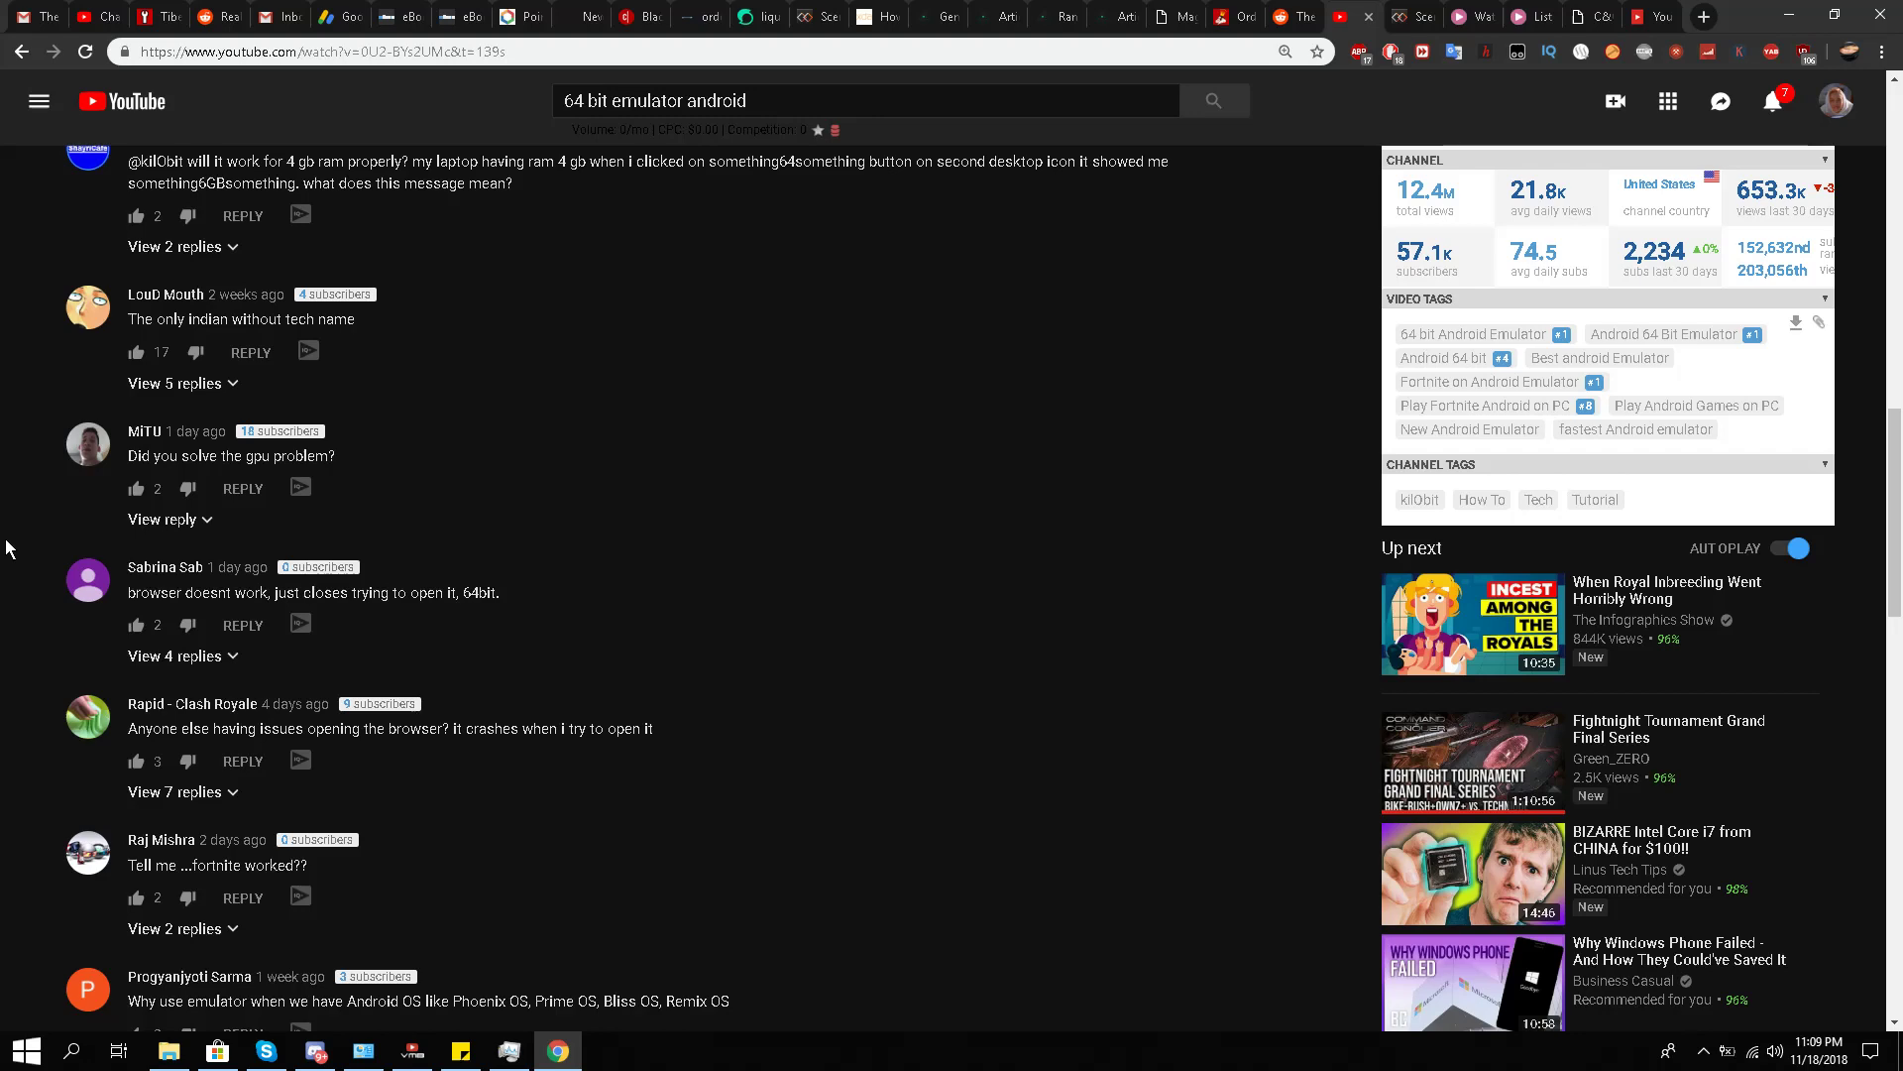
scroll(13, 545, "up", 7)
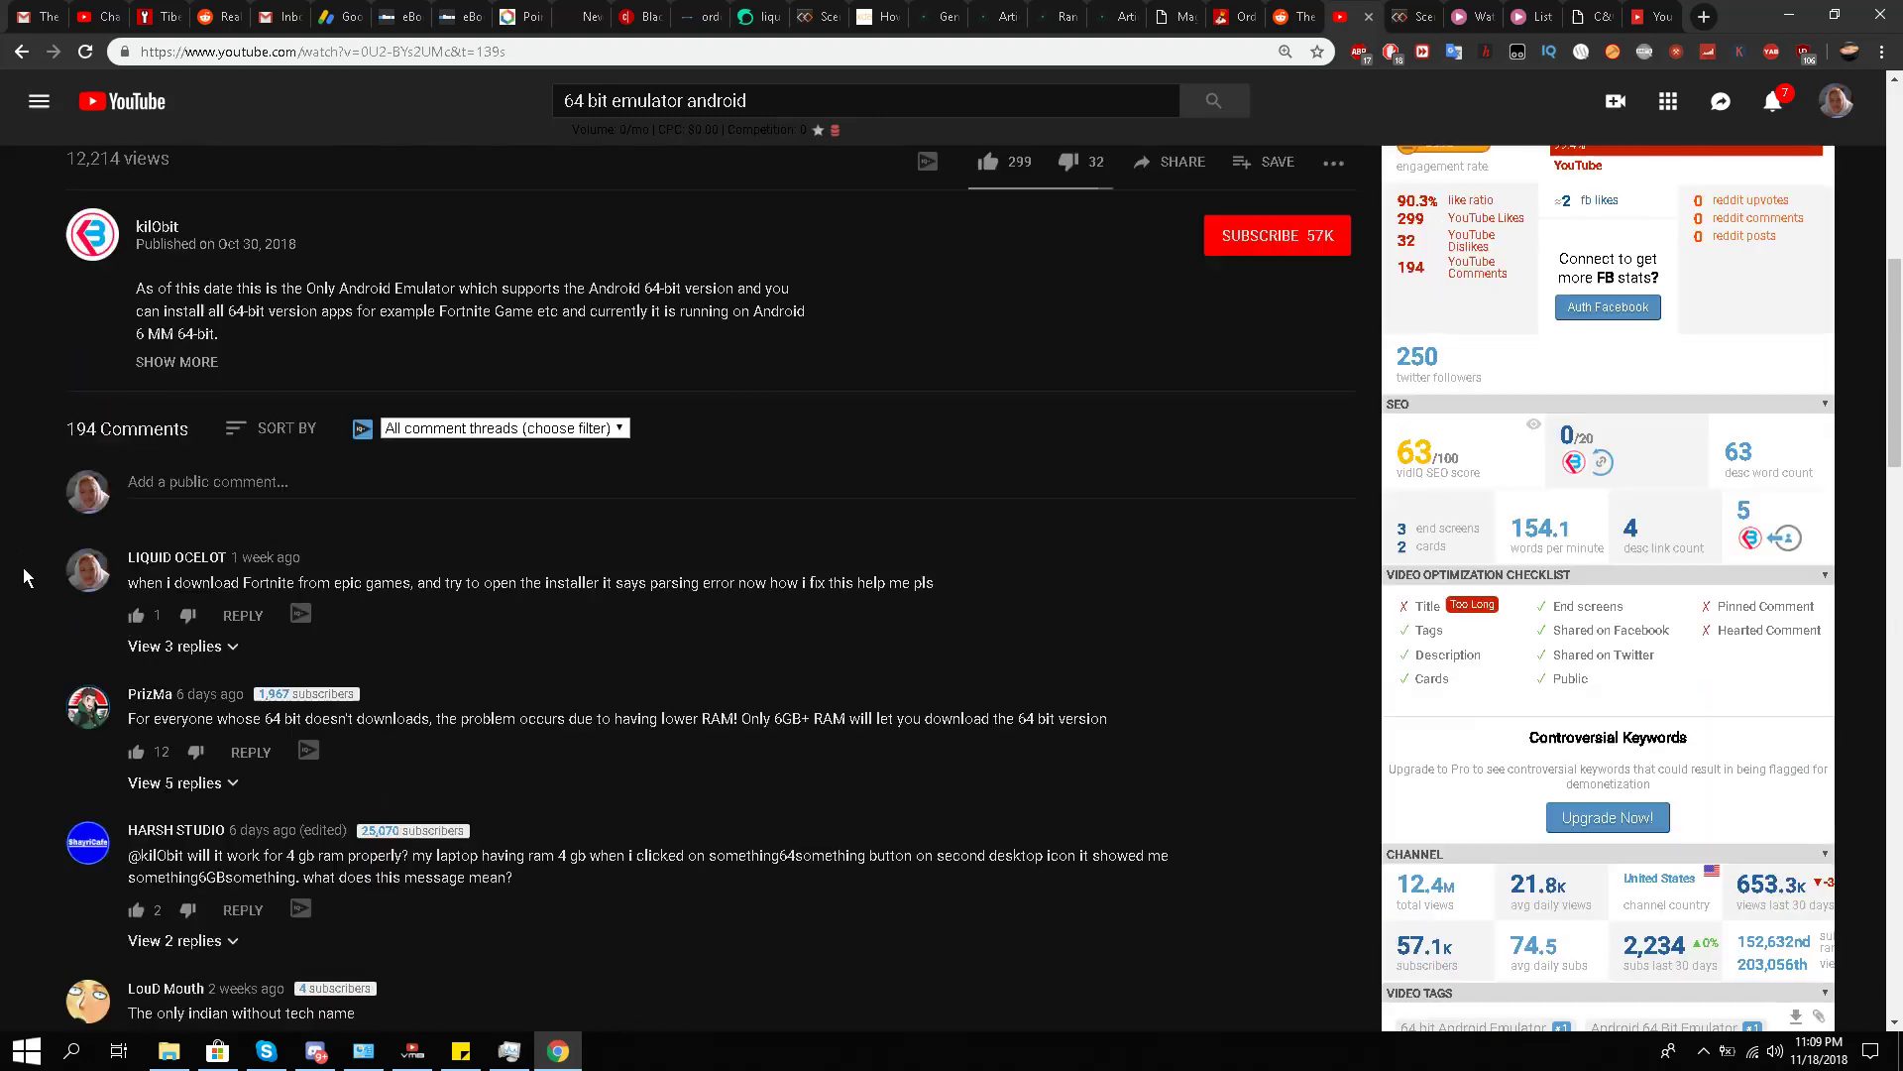
left_click(282, 428)
left_click(276, 543)
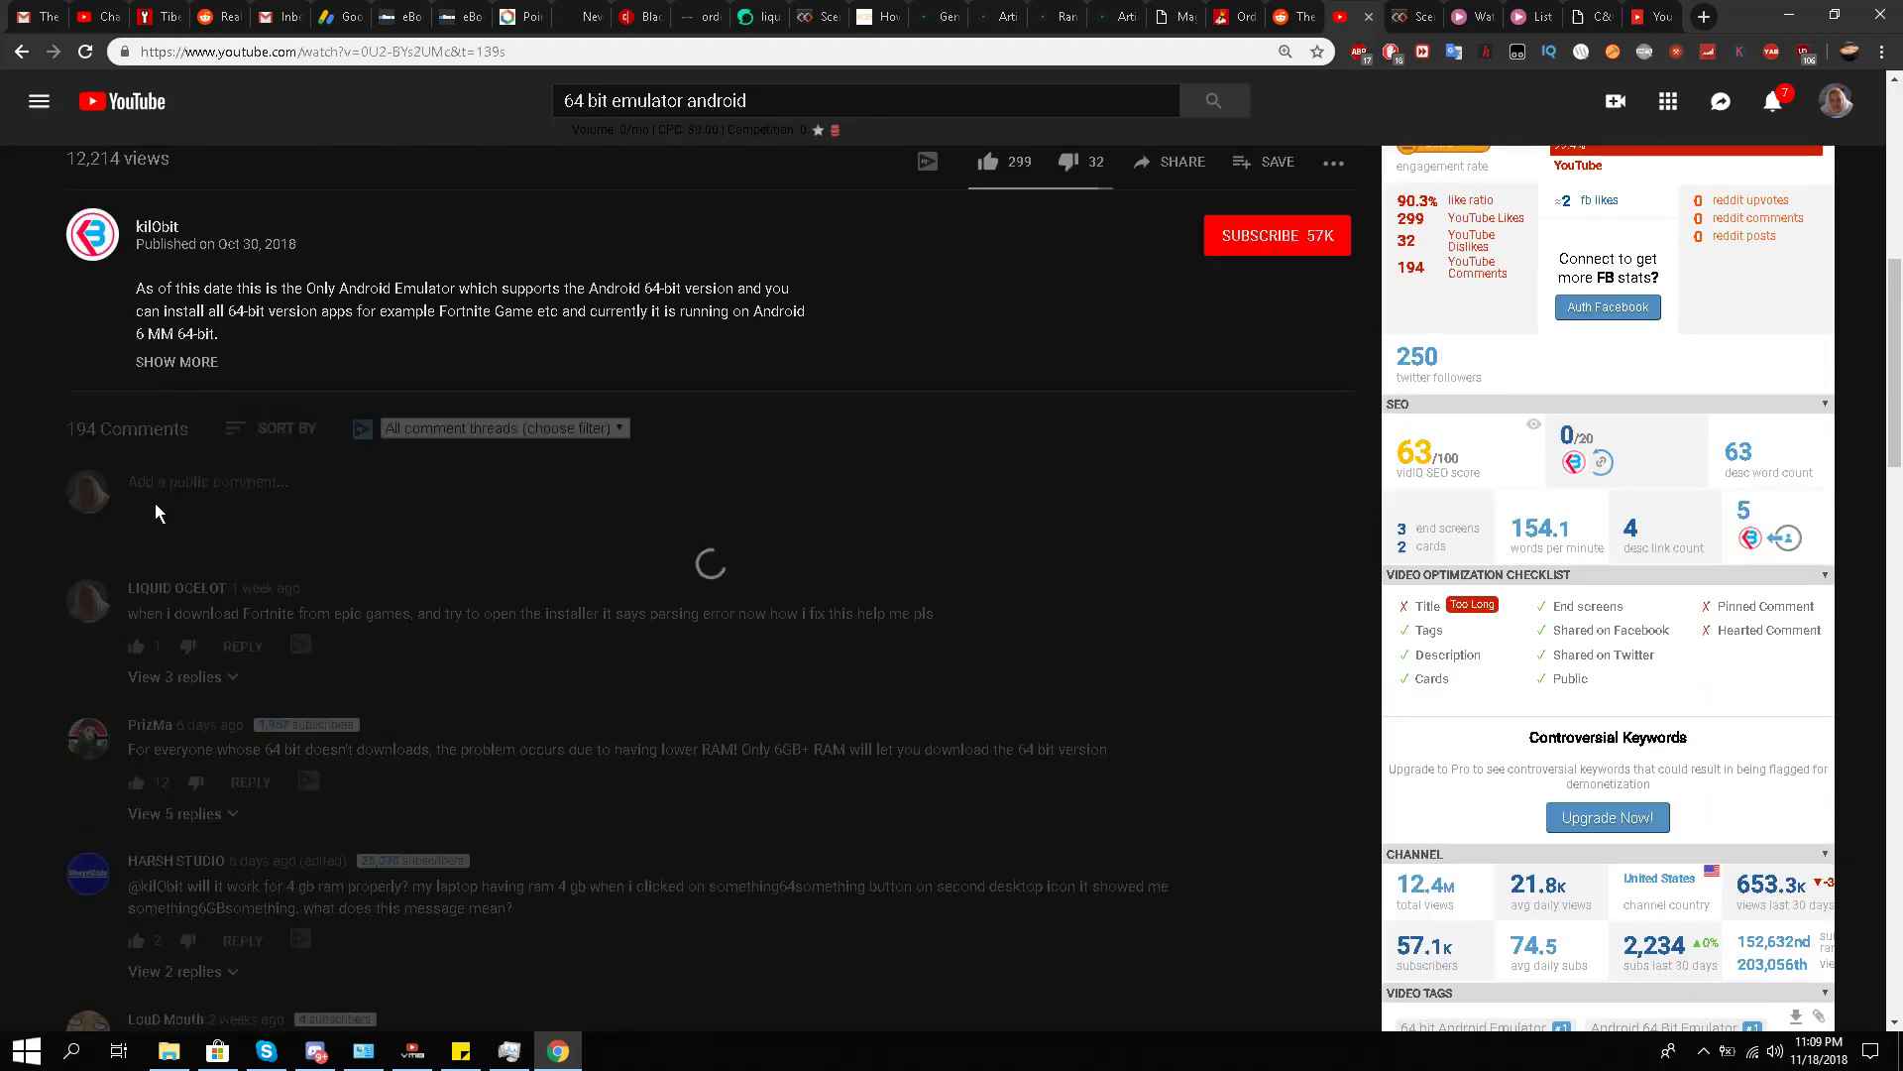
scroll(69, 621, "down", 2)
scroll(64, 595, "down", 1)
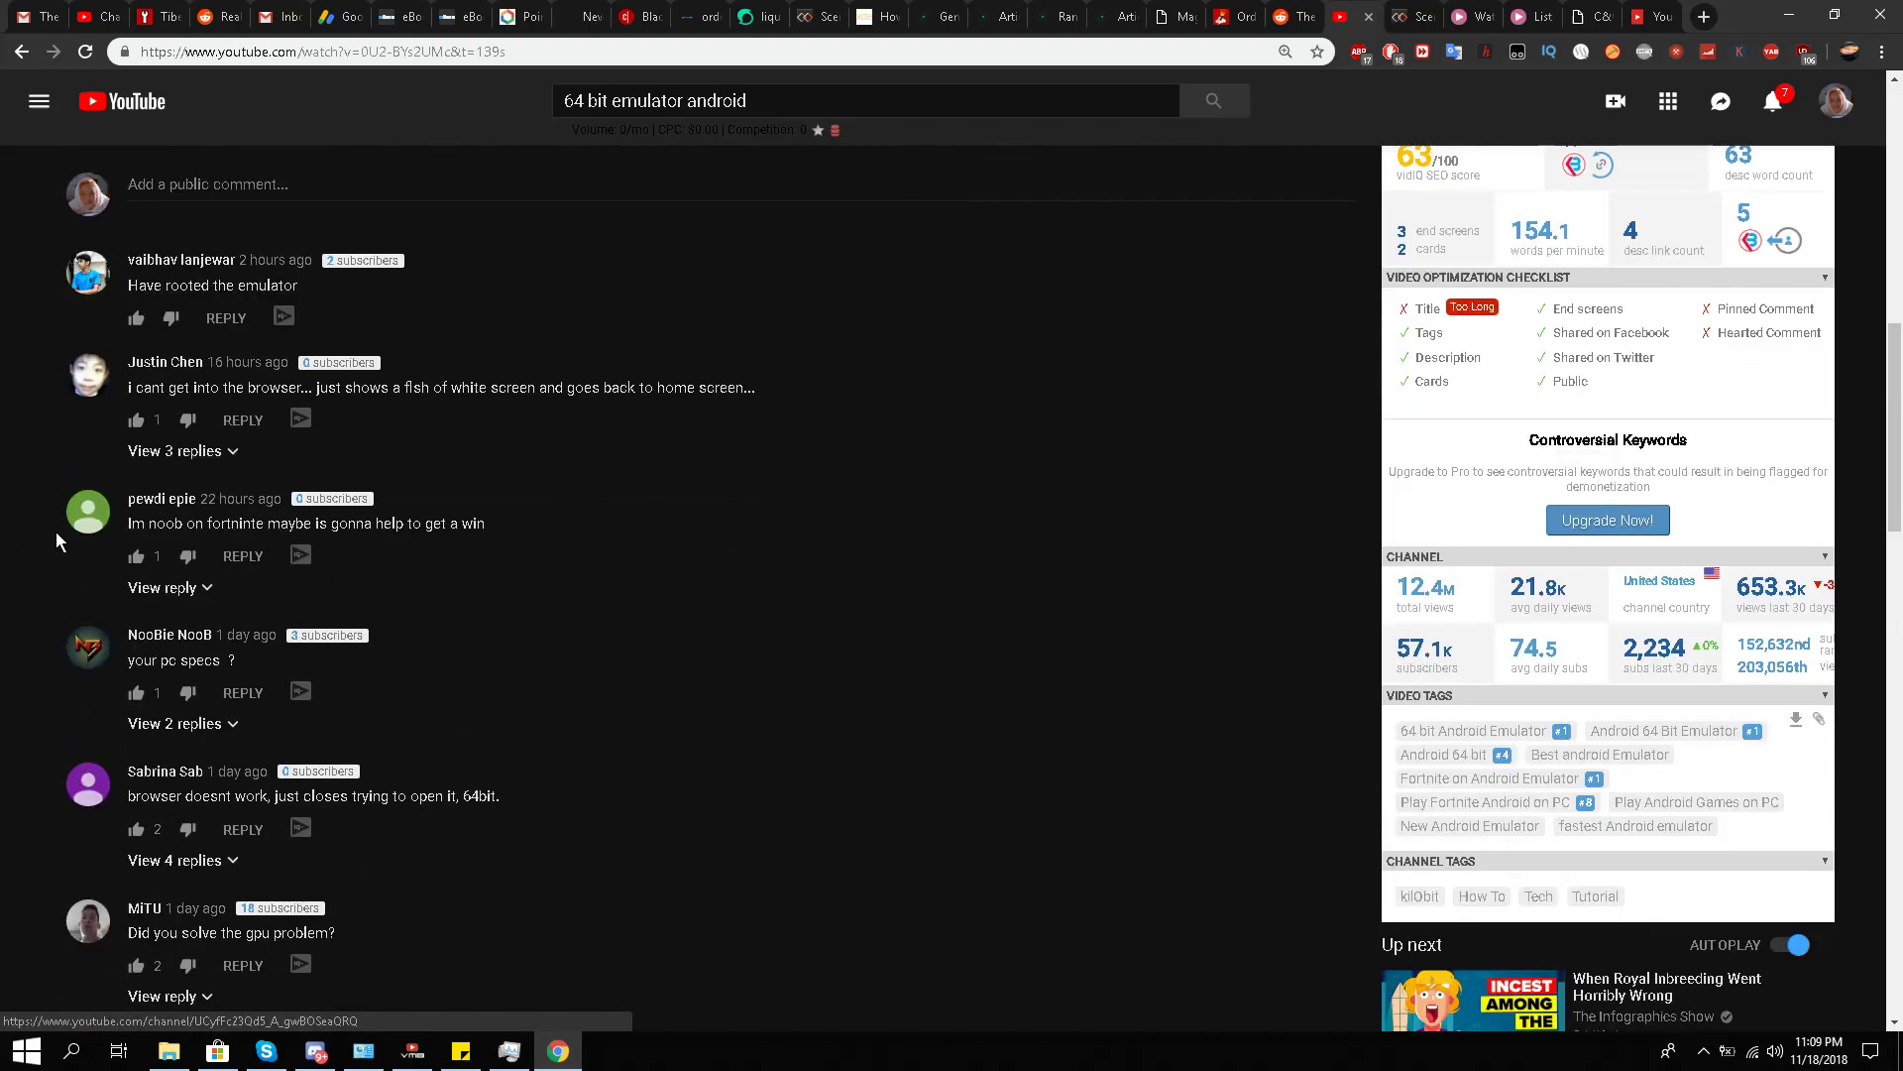
left_click(206, 454)
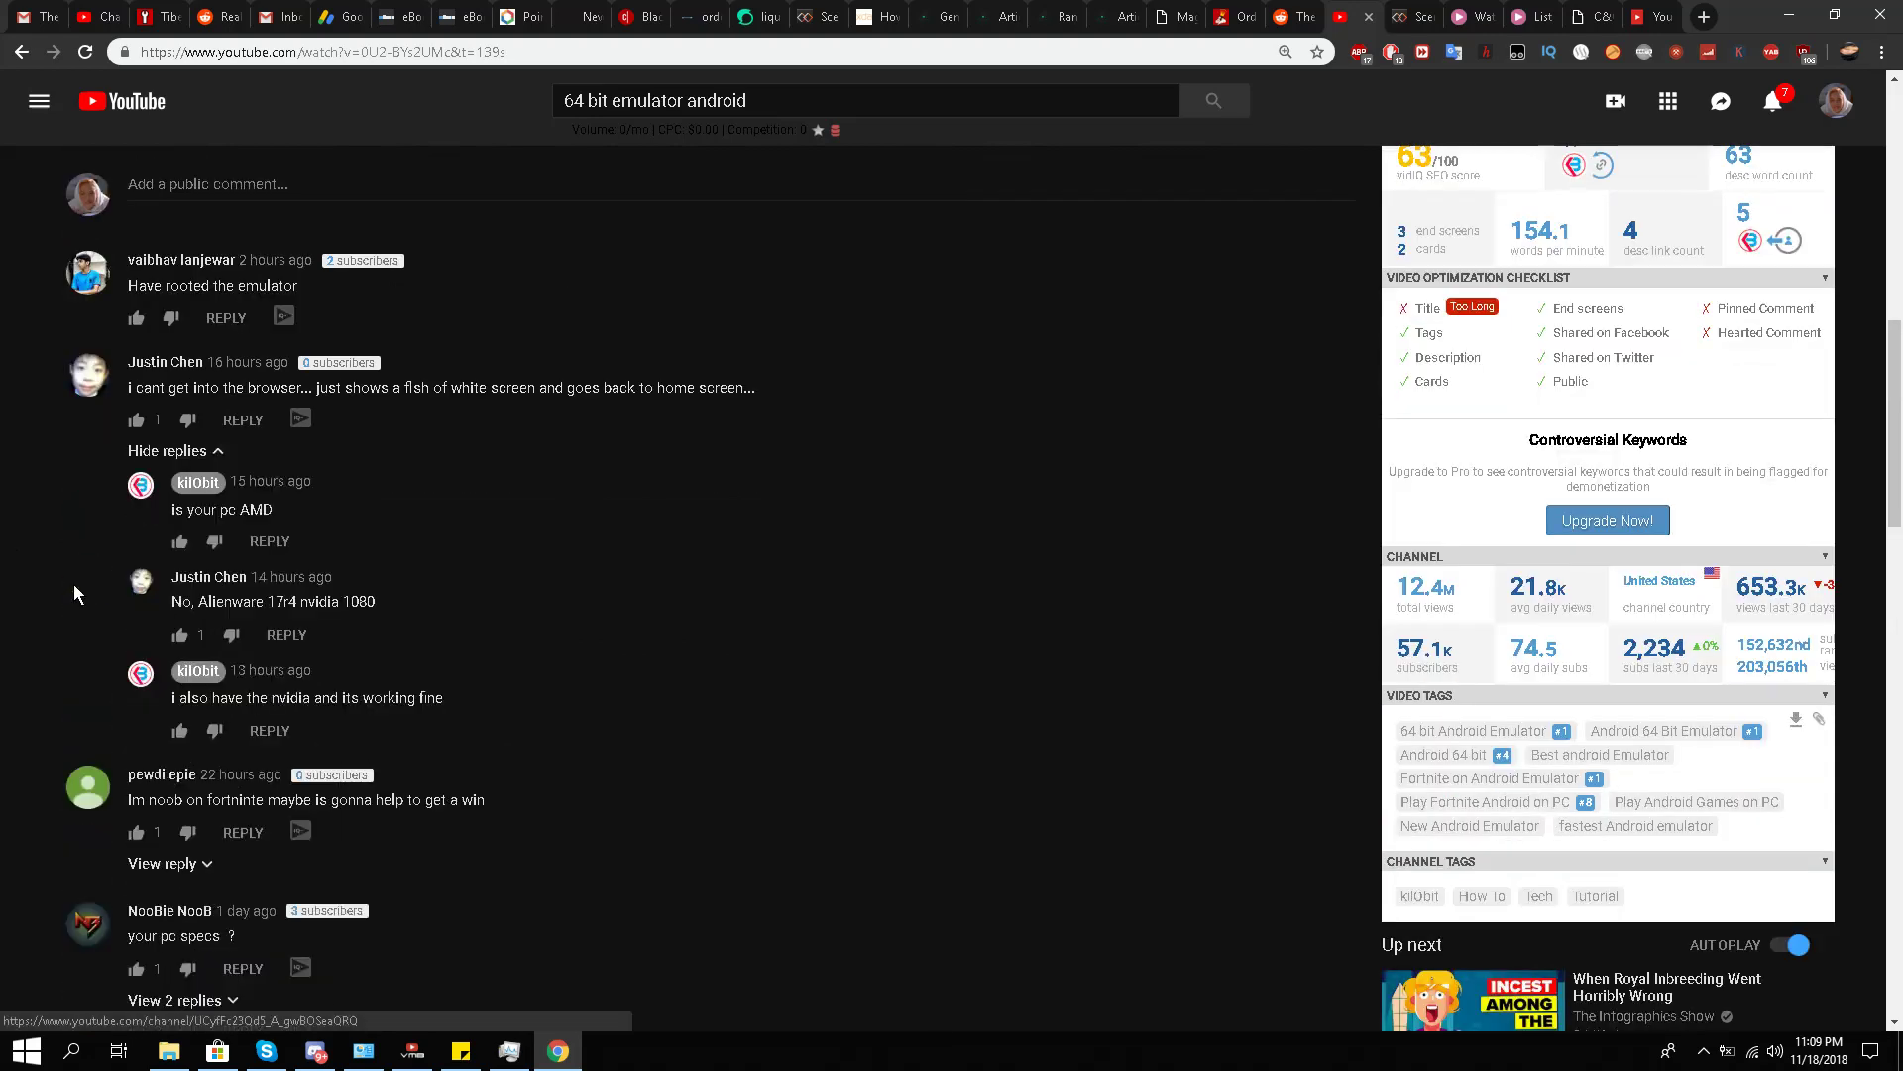
scroll(73, 585, "down", 1)
scroll(99, 579, "down", 3)
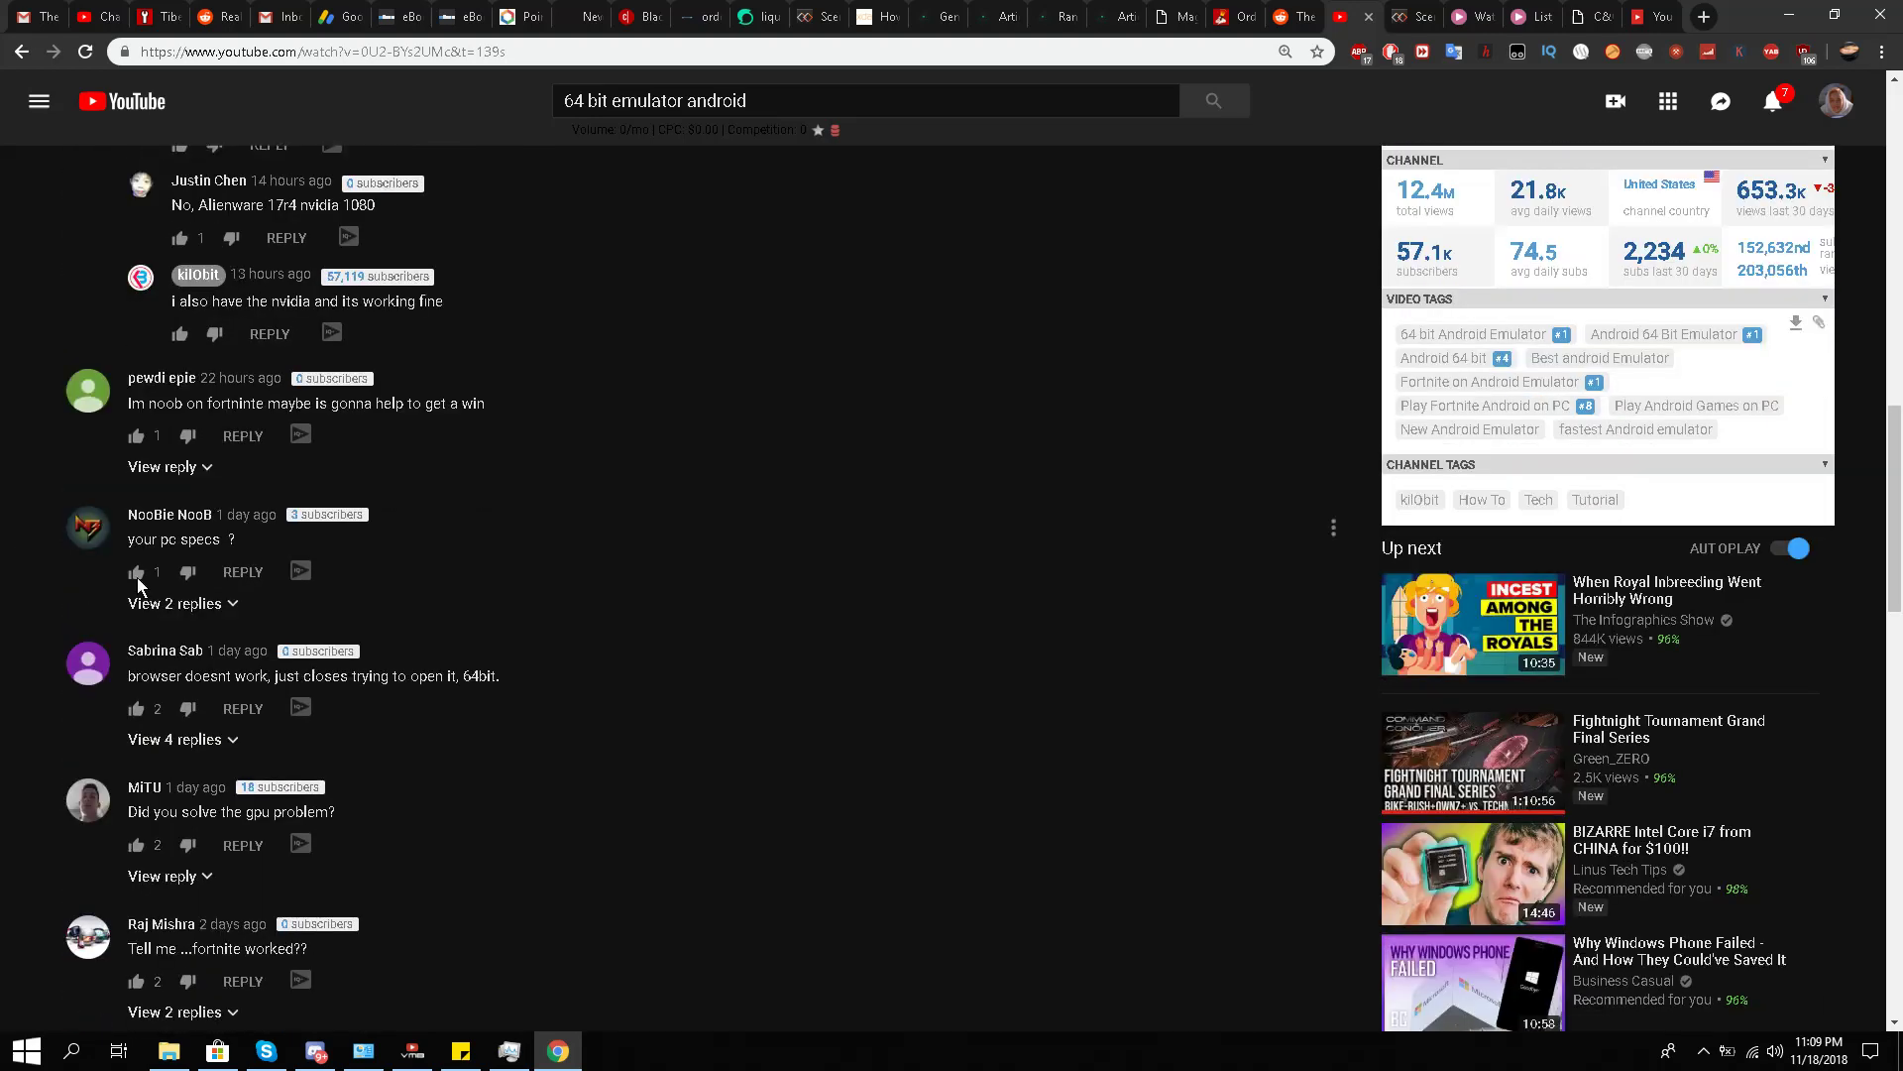
left_click(164, 466)
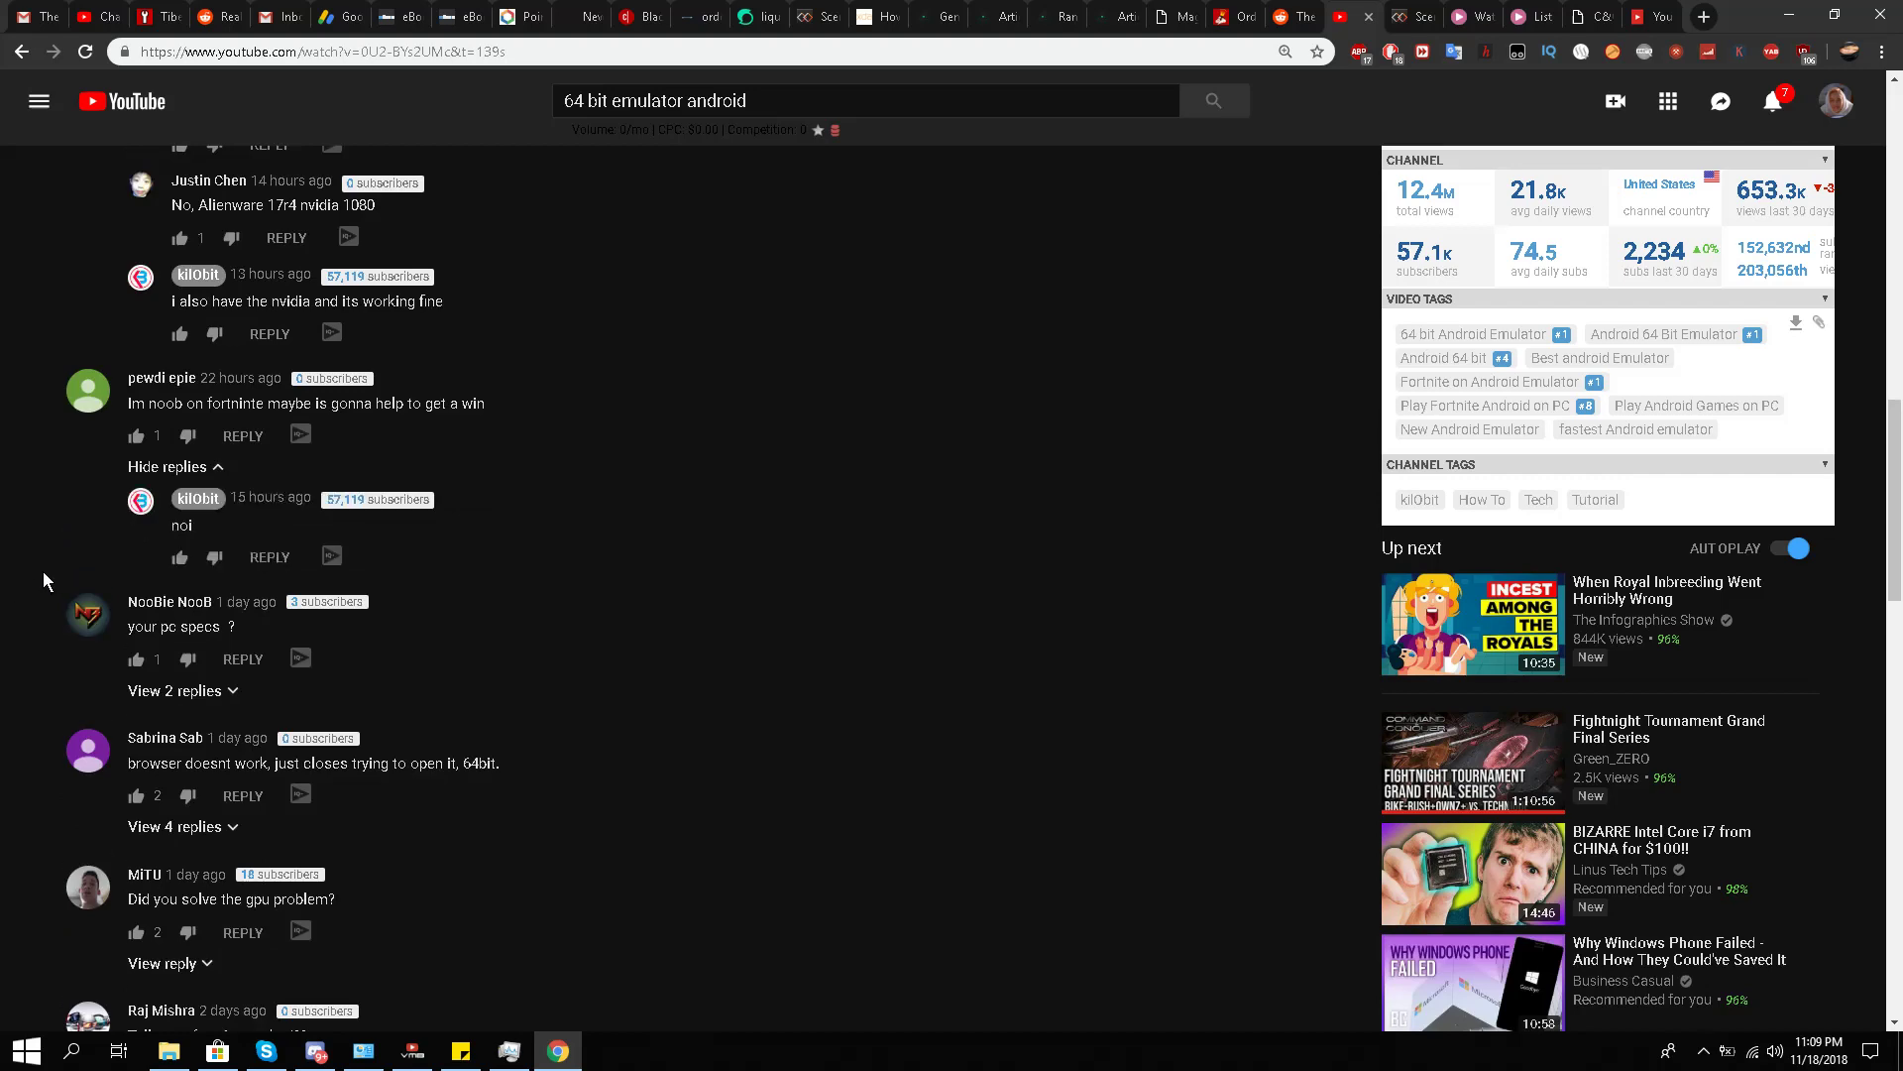
scroll(44, 569, "down", 3)
scroll(40, 569, "up", 3)
scroll(2, 655, "down", 2)
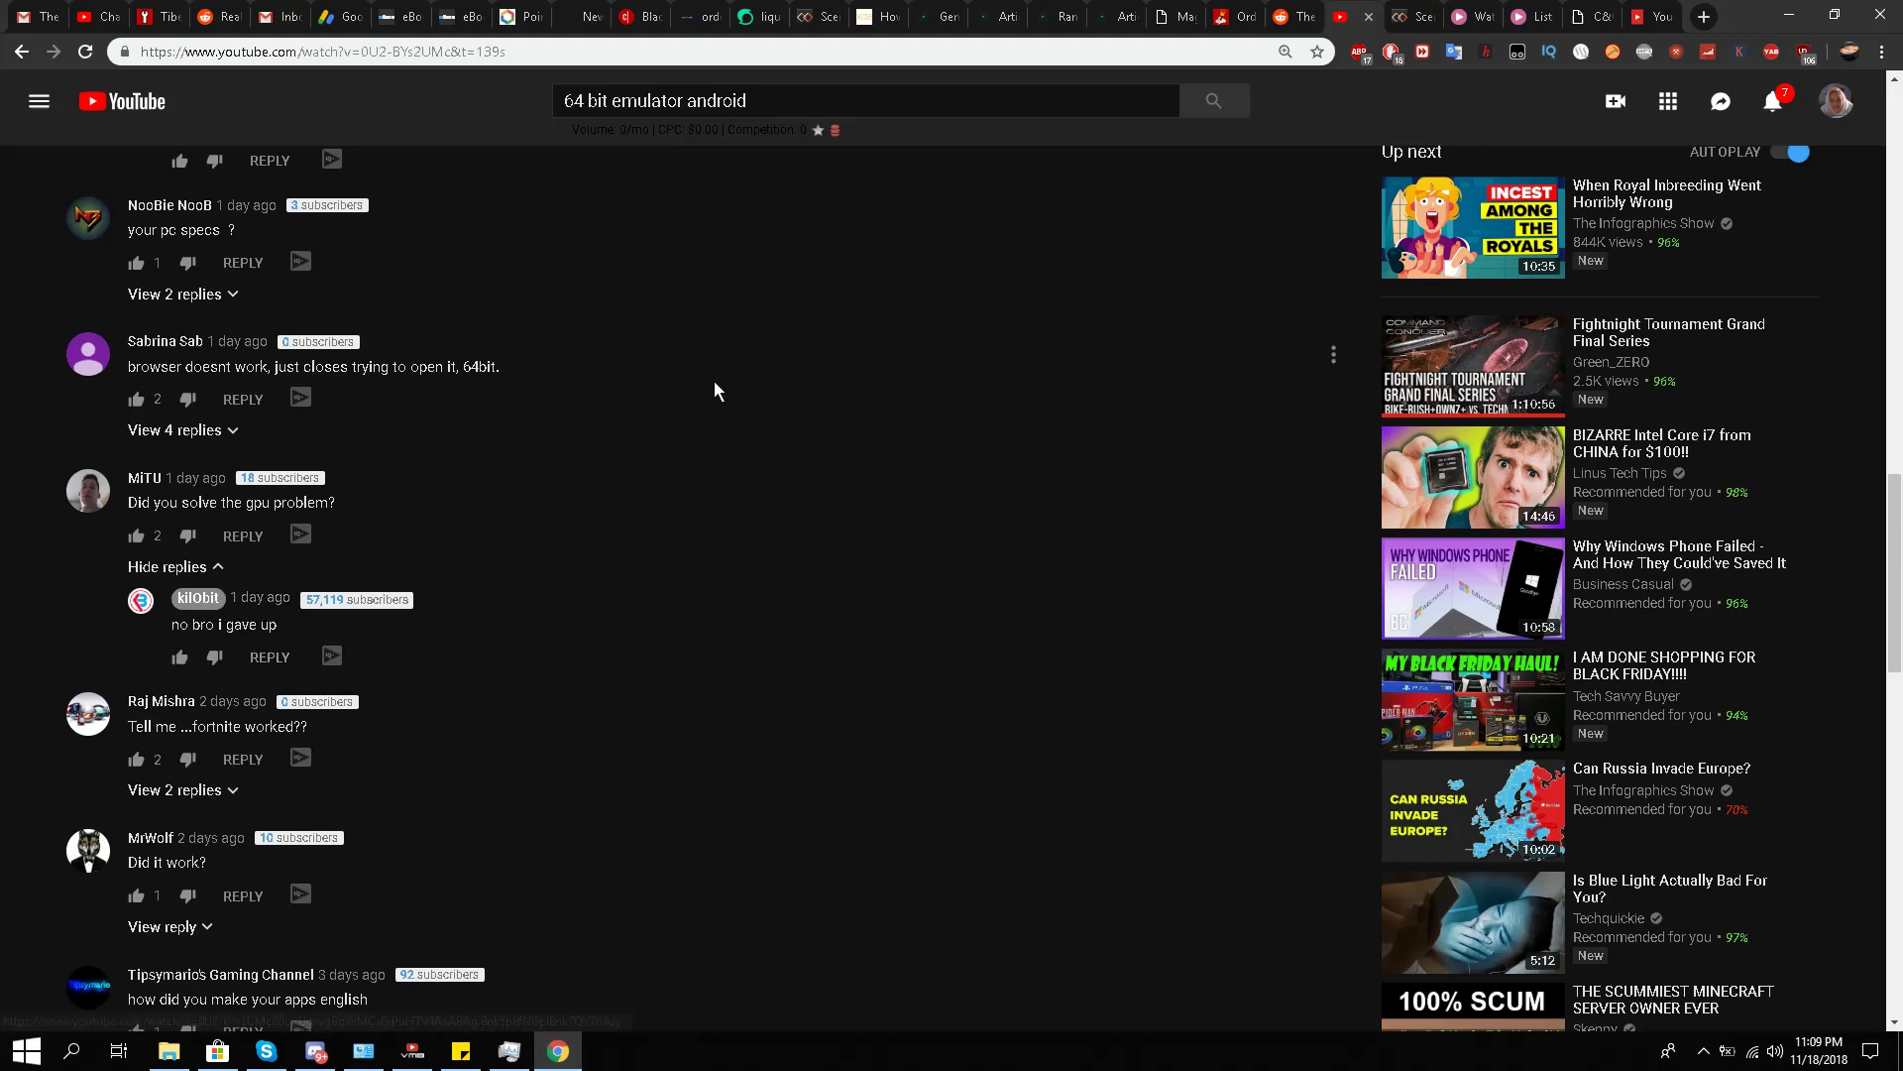
scroll(680, 265, "up", 6)
scroll(680, 265, "up", 10)
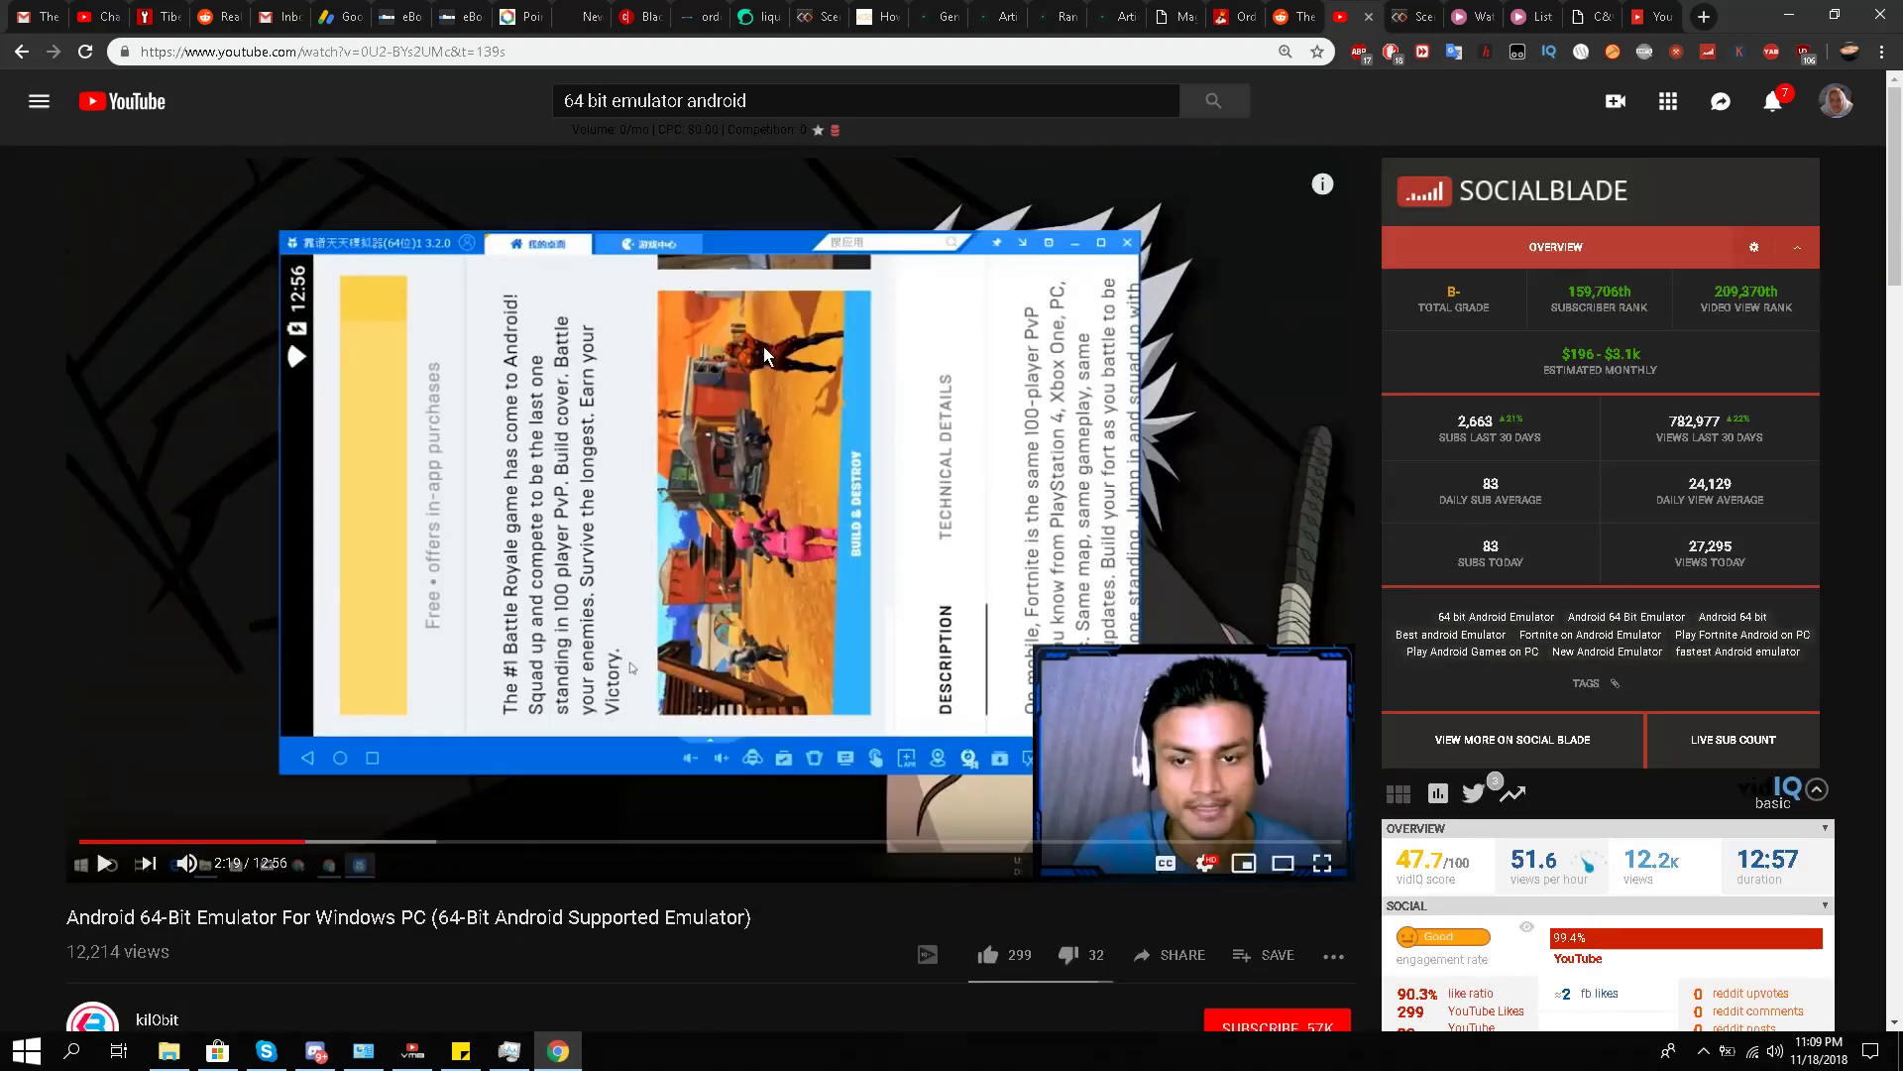
Go back to the '64 bit emulator android' results and minimize Chrome to the desktop
left_click(15, 49)
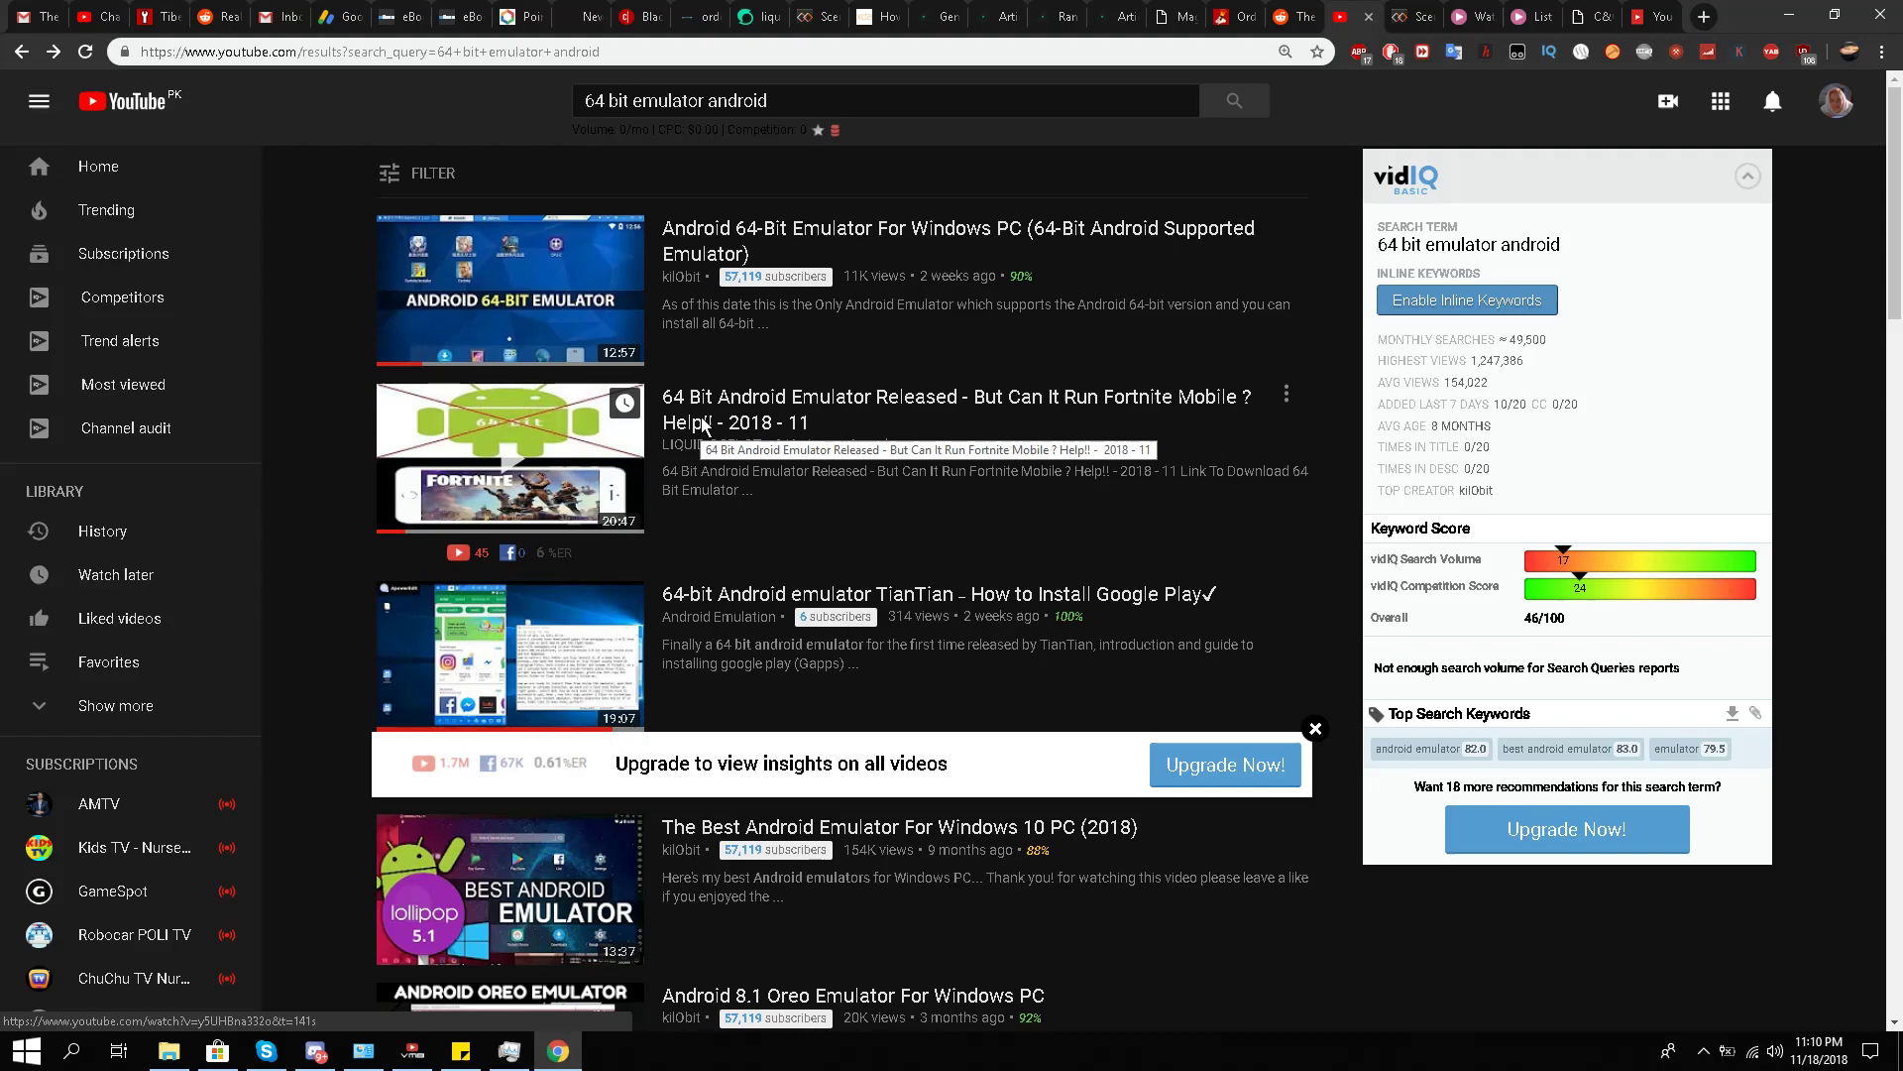
left_click(1781, 14)
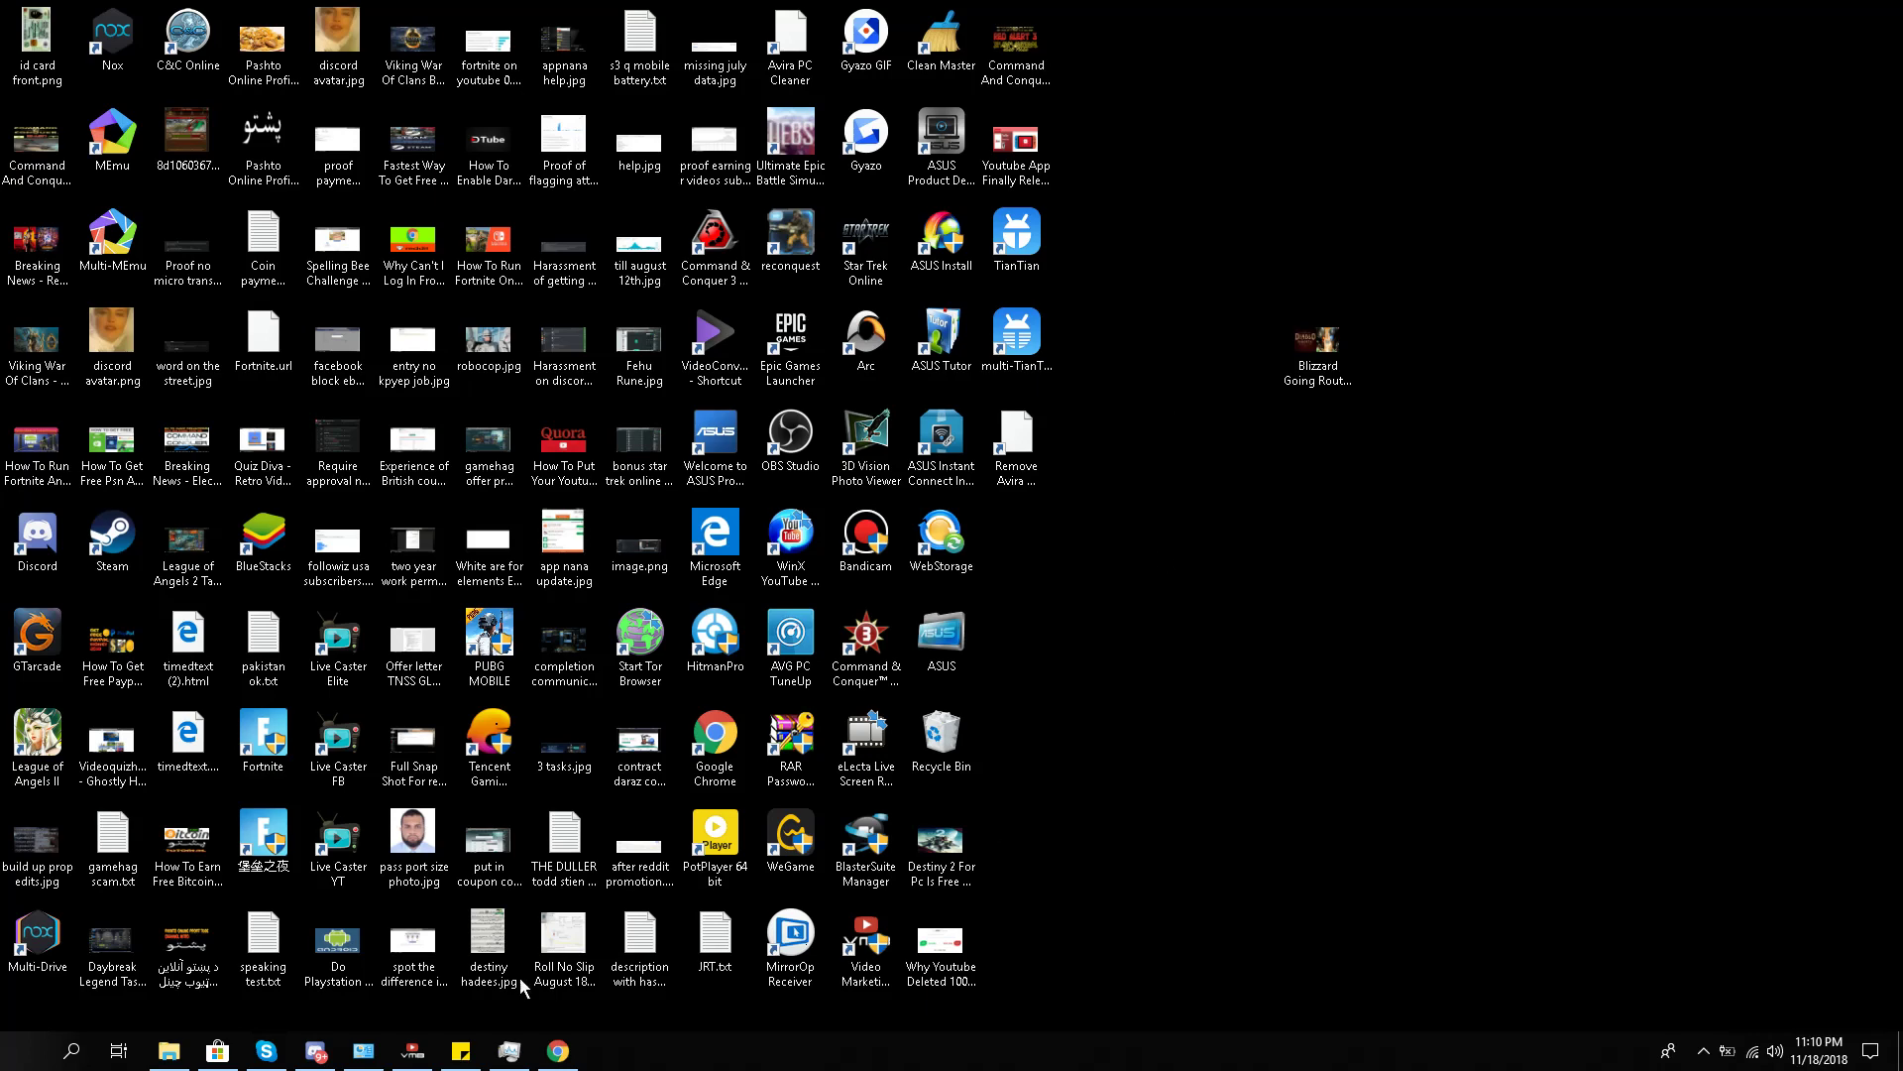
left_click(558, 1051)
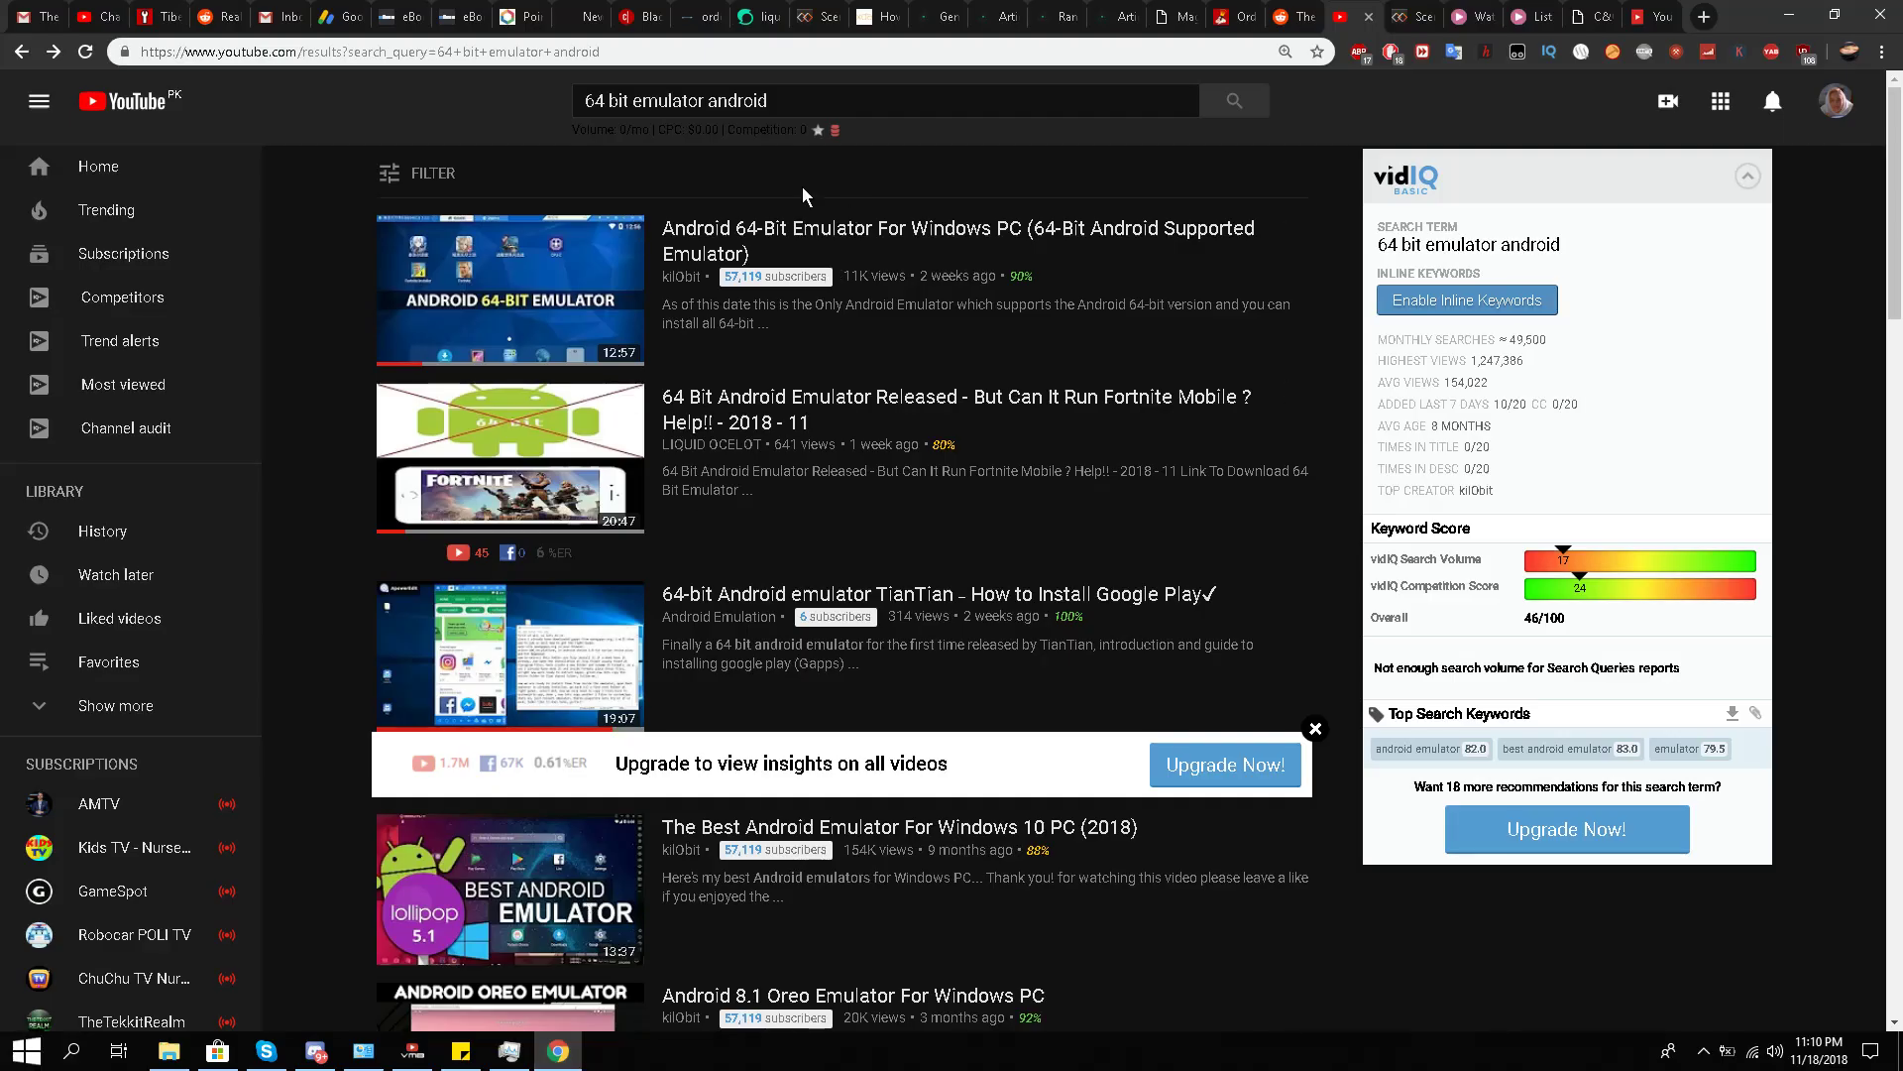
left_click(1789, 14)
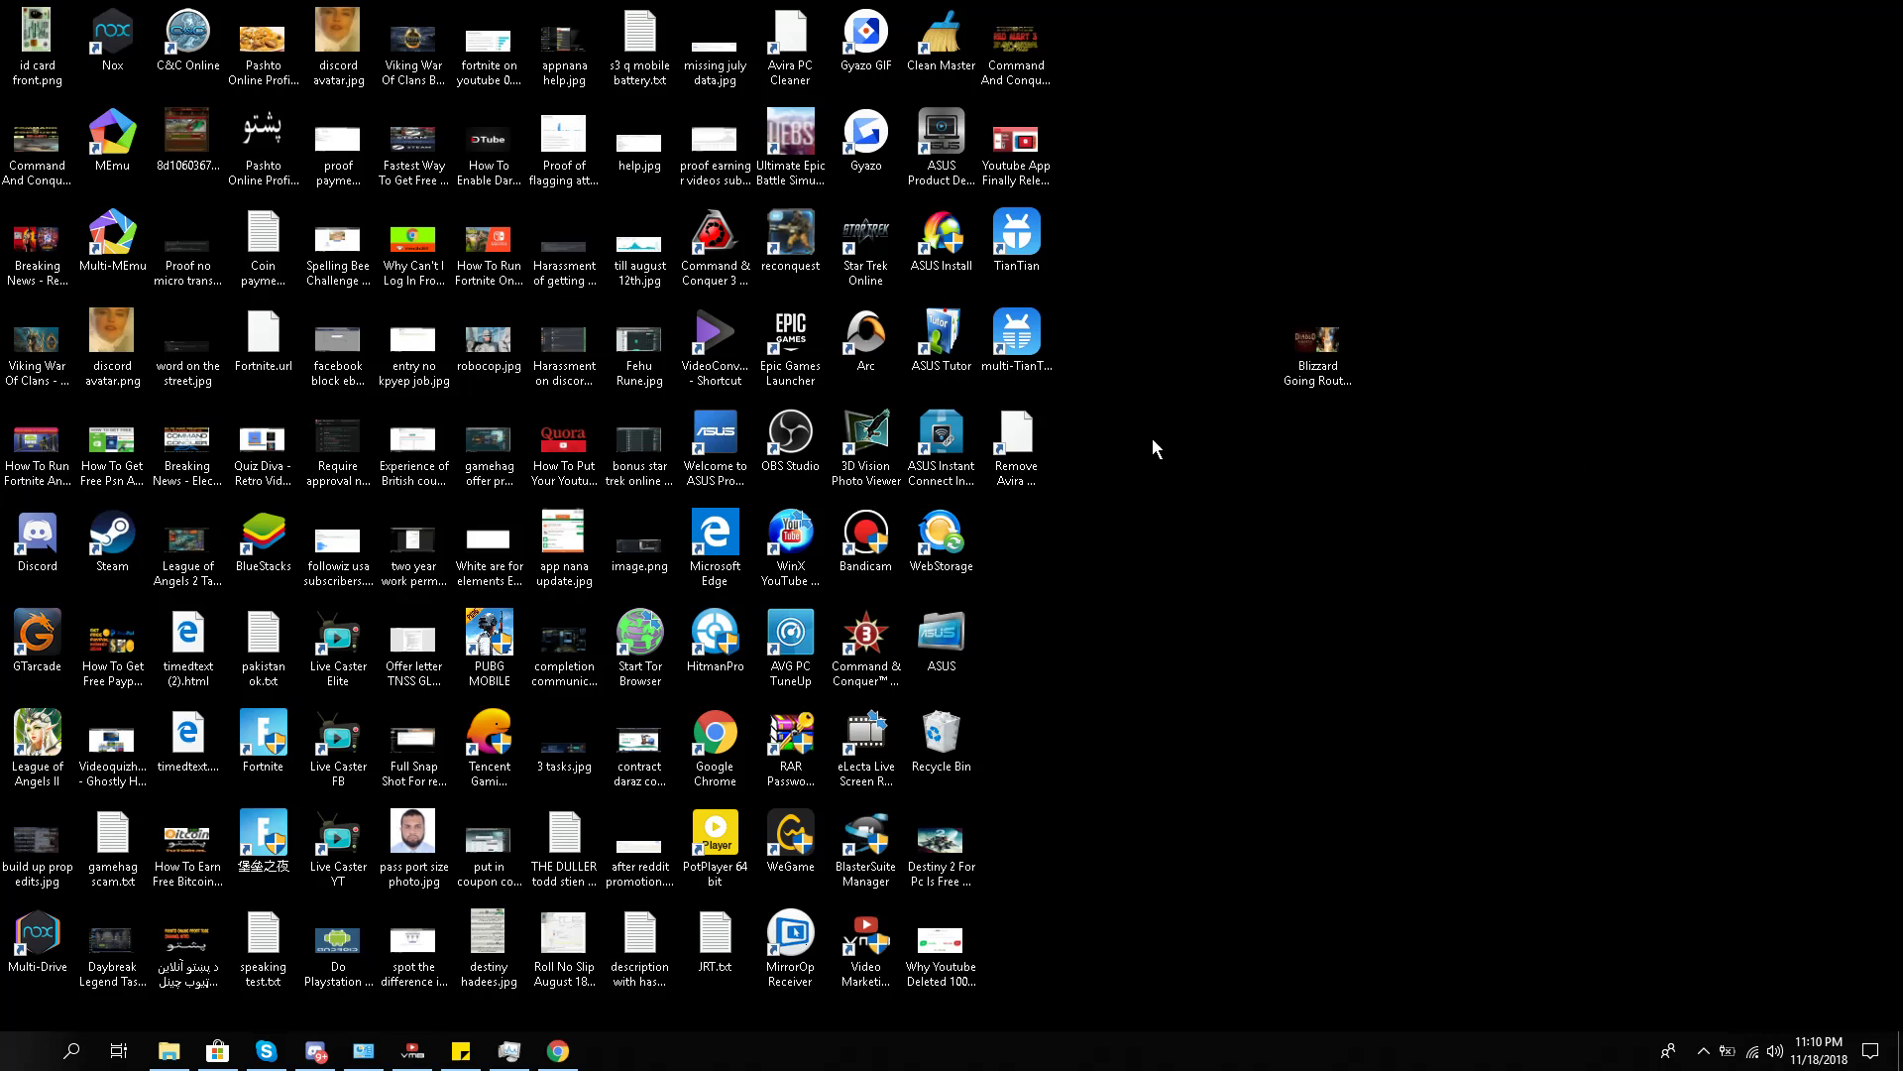
Launch the multi-TianTian manager and start the 64-bit instance with 启动
double_click(1049, 364)
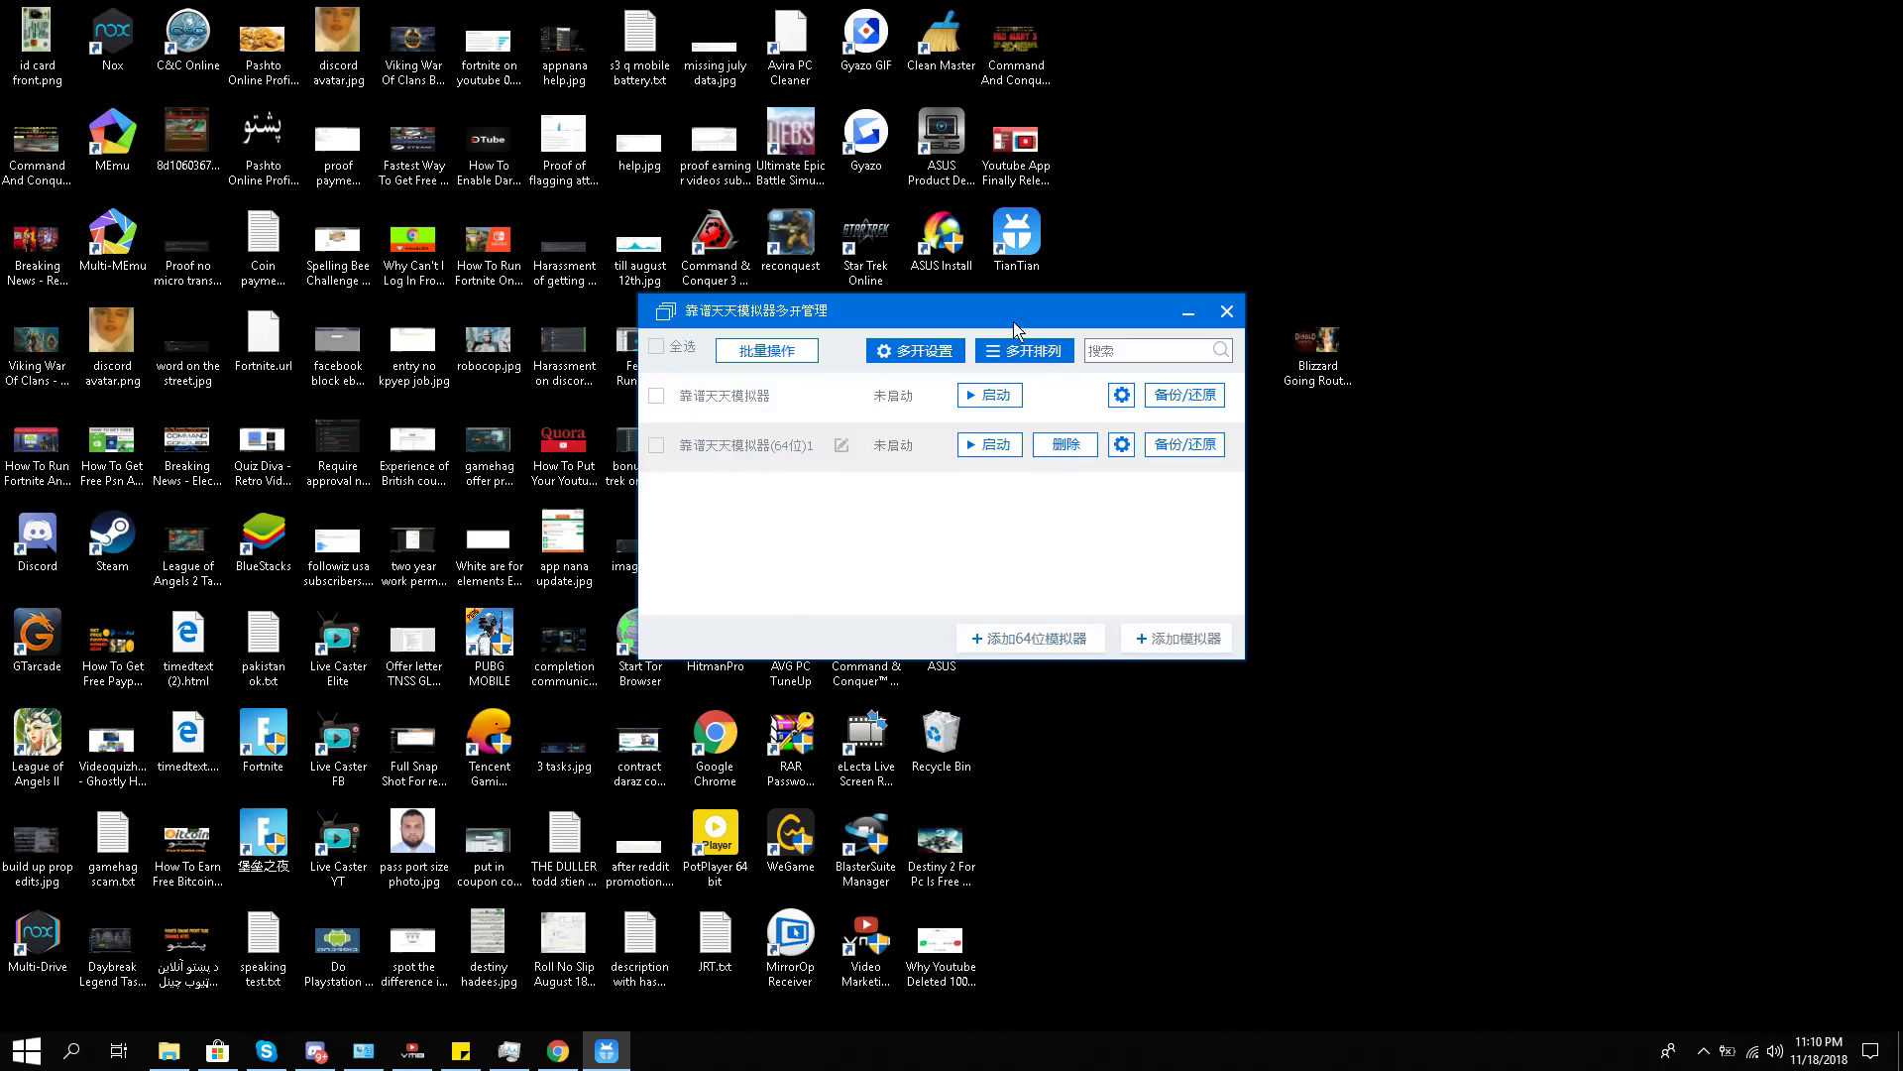
left_click(993, 447)
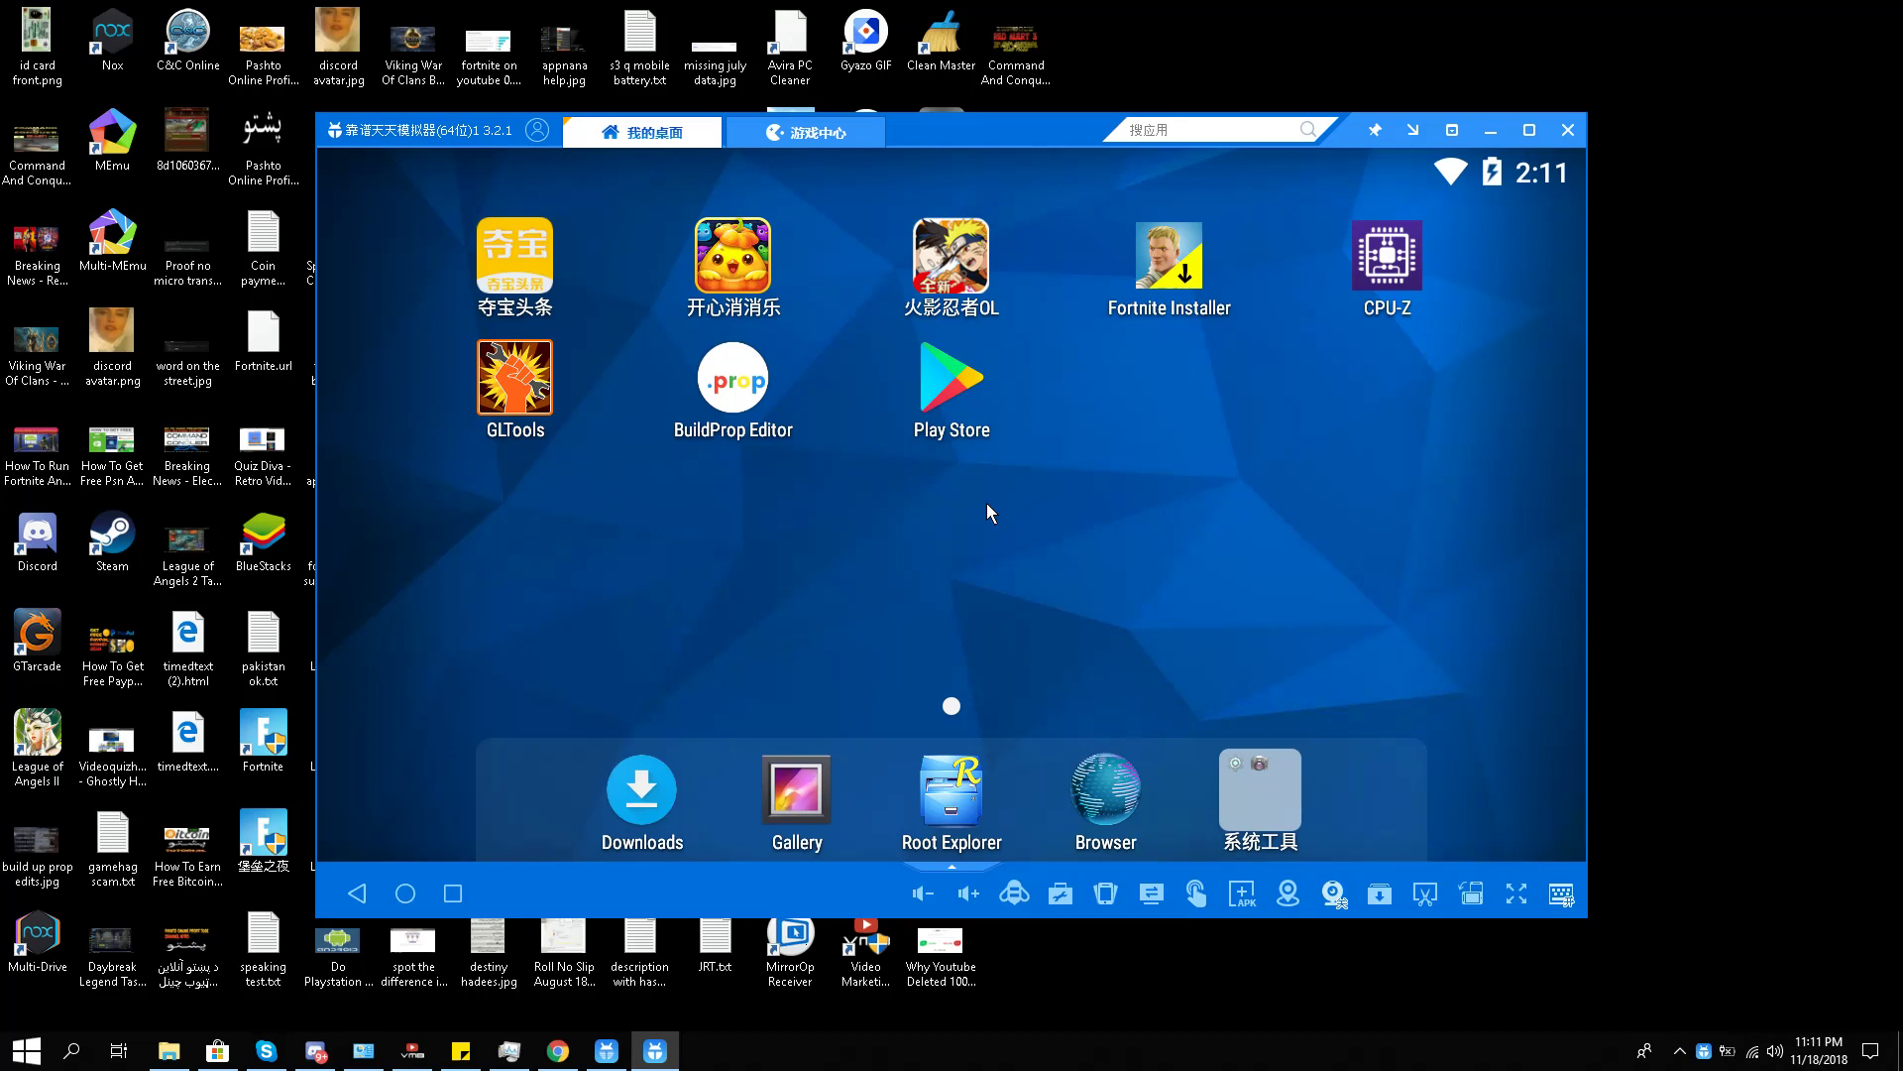
Search Google Play for 'cpu' and open the installed CPU-Z app
left_click(944, 392)
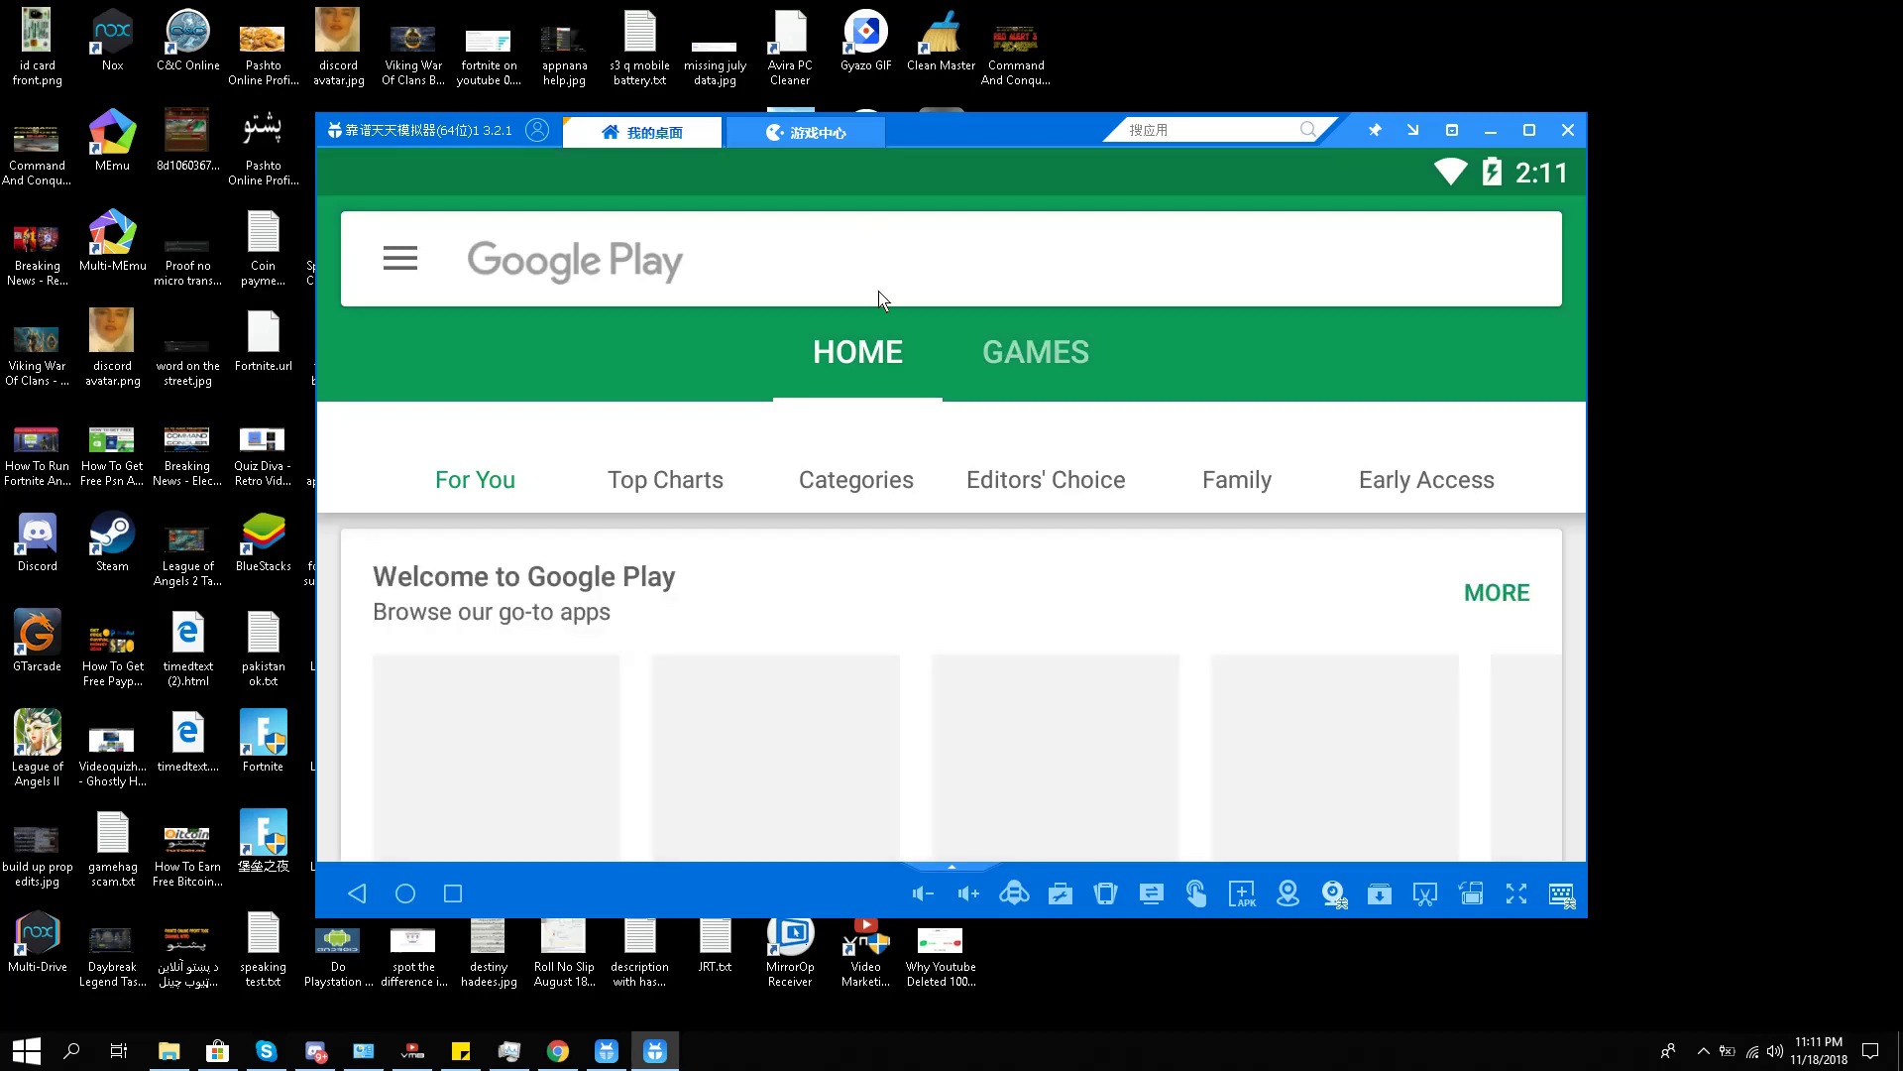
left_click(872, 288)
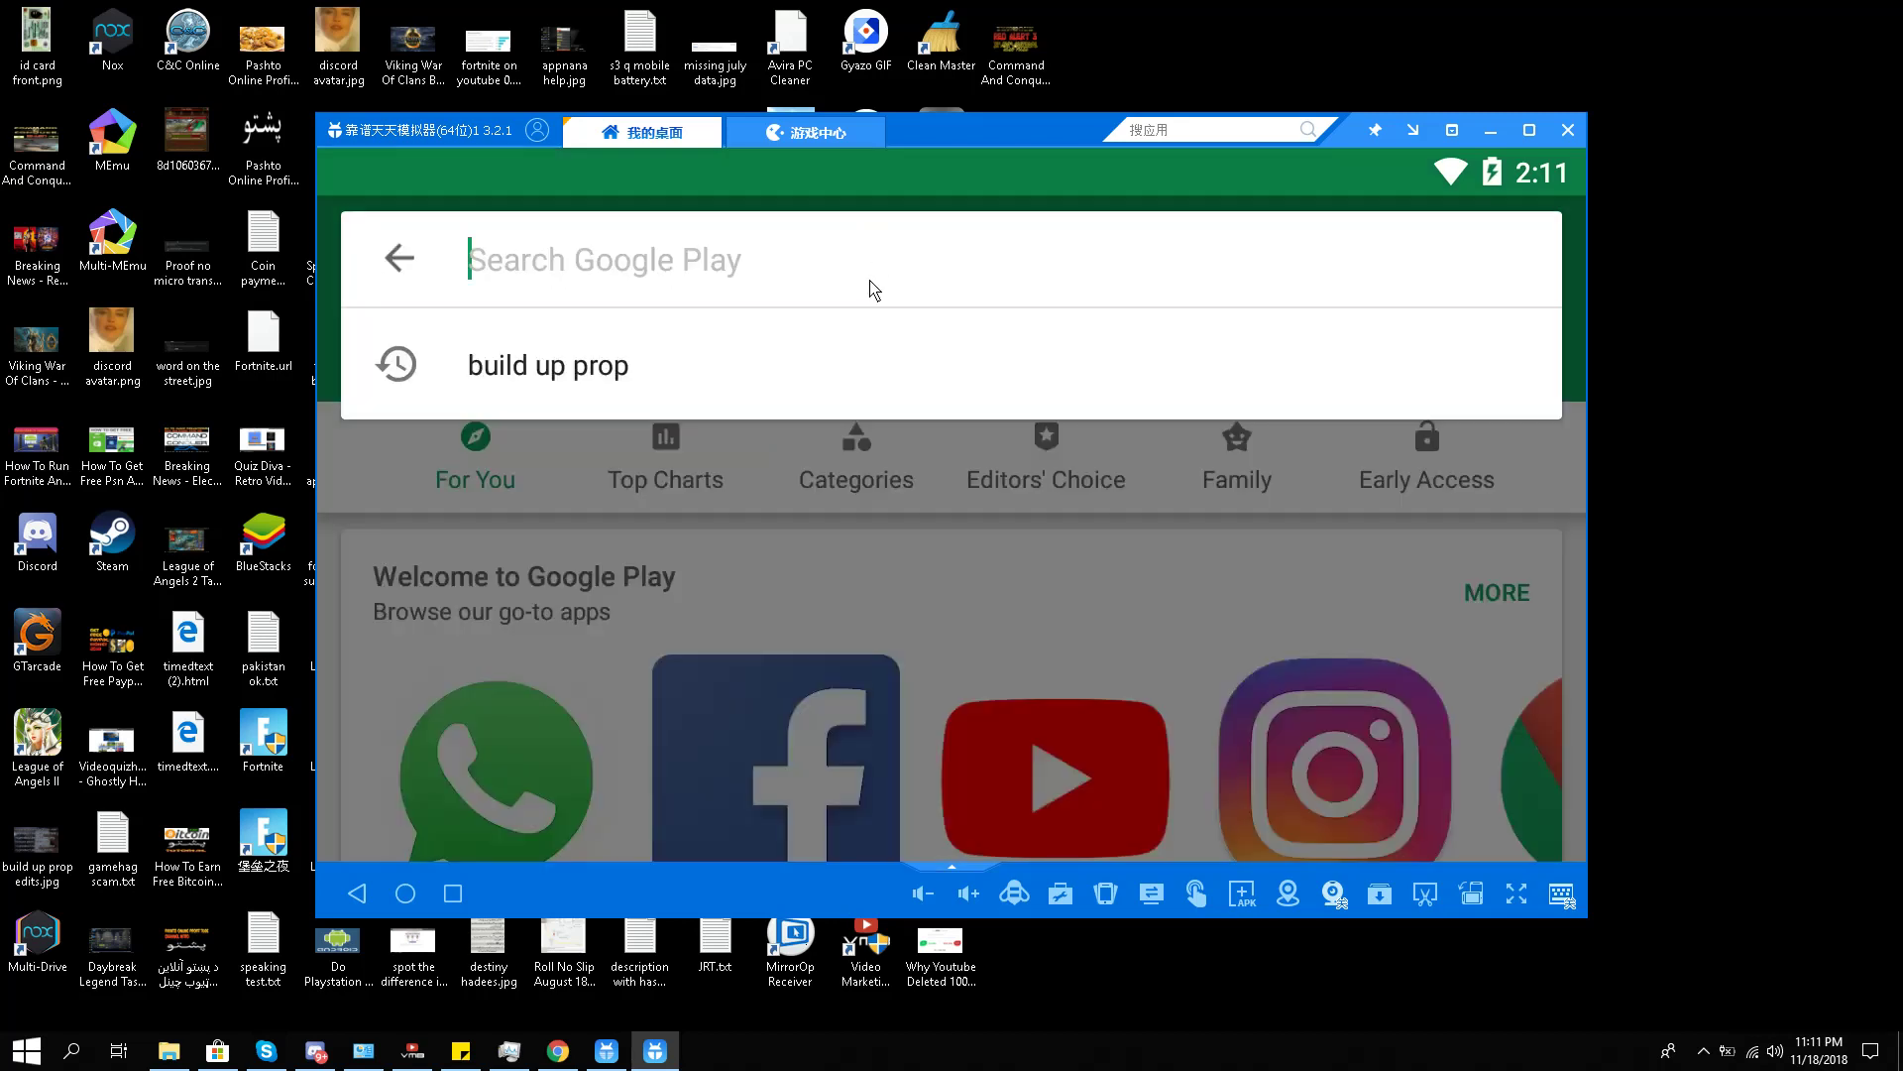
type("cpu")
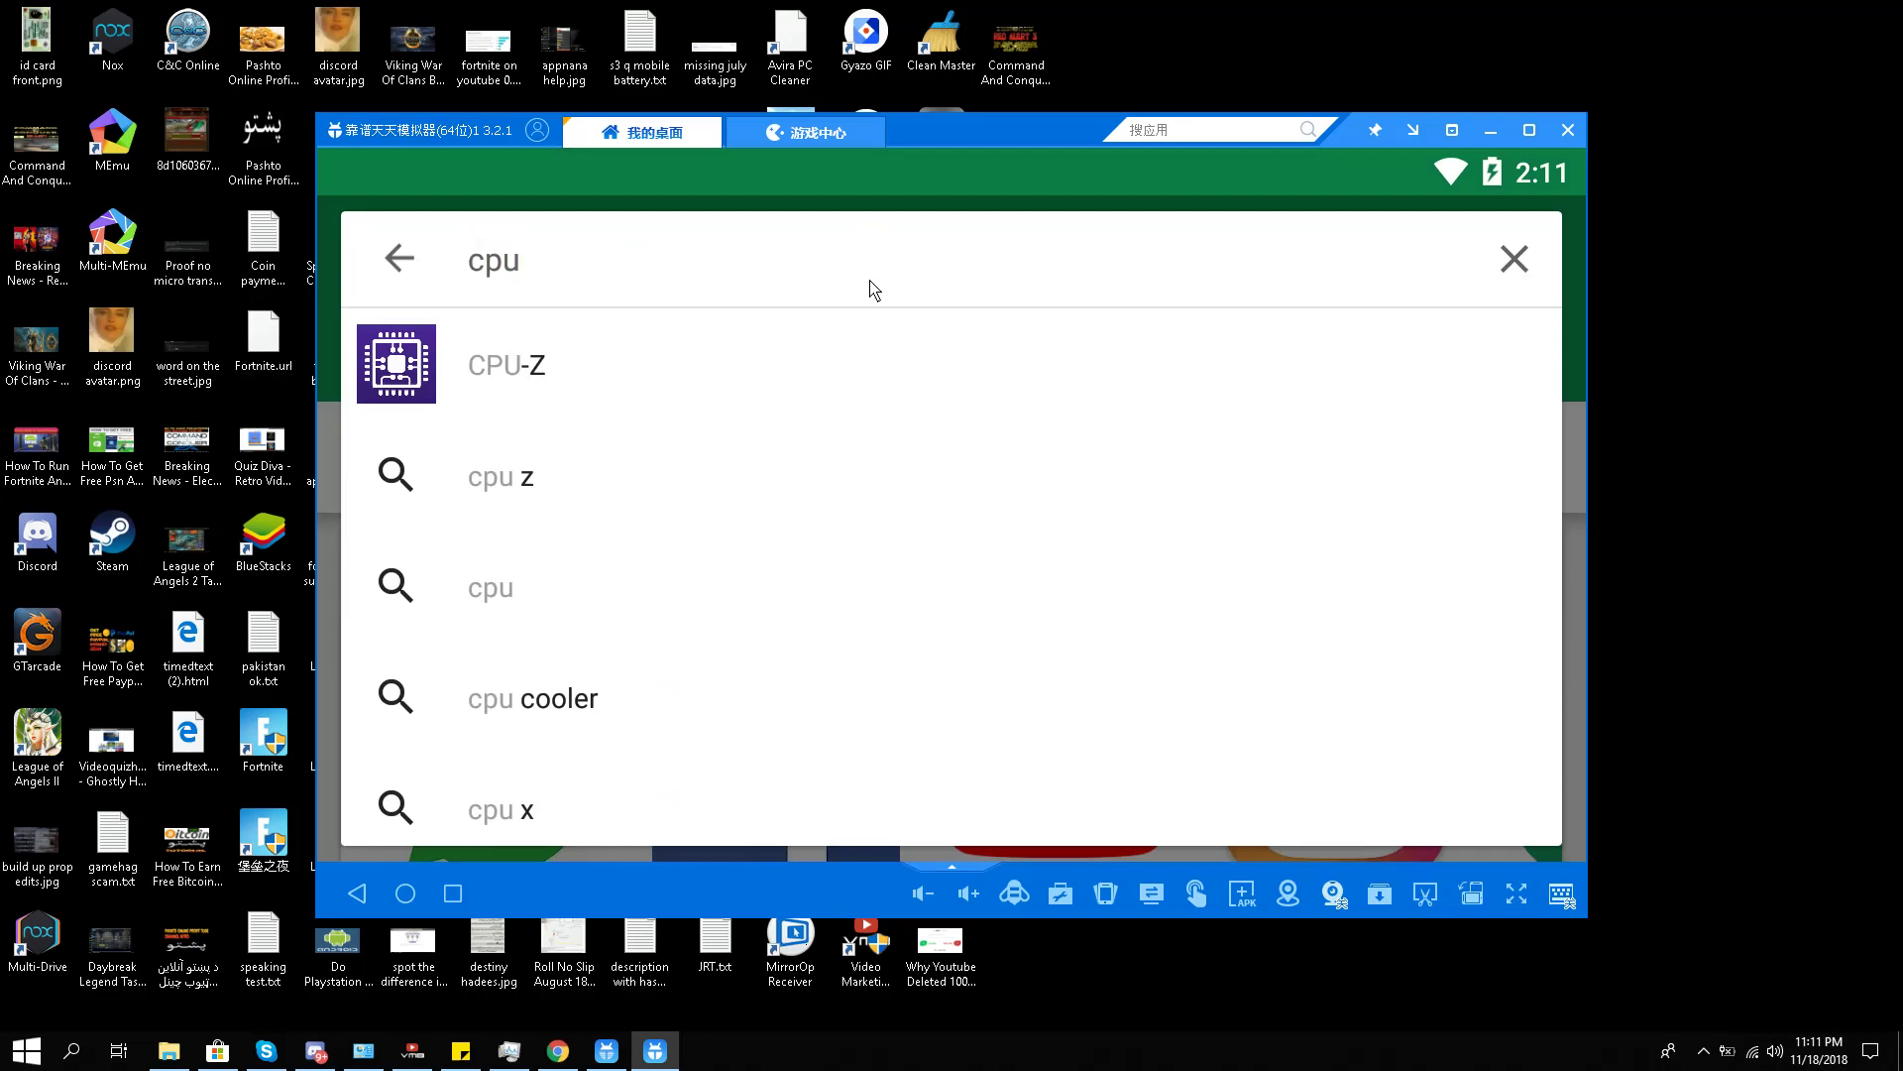
left_click(651, 347)
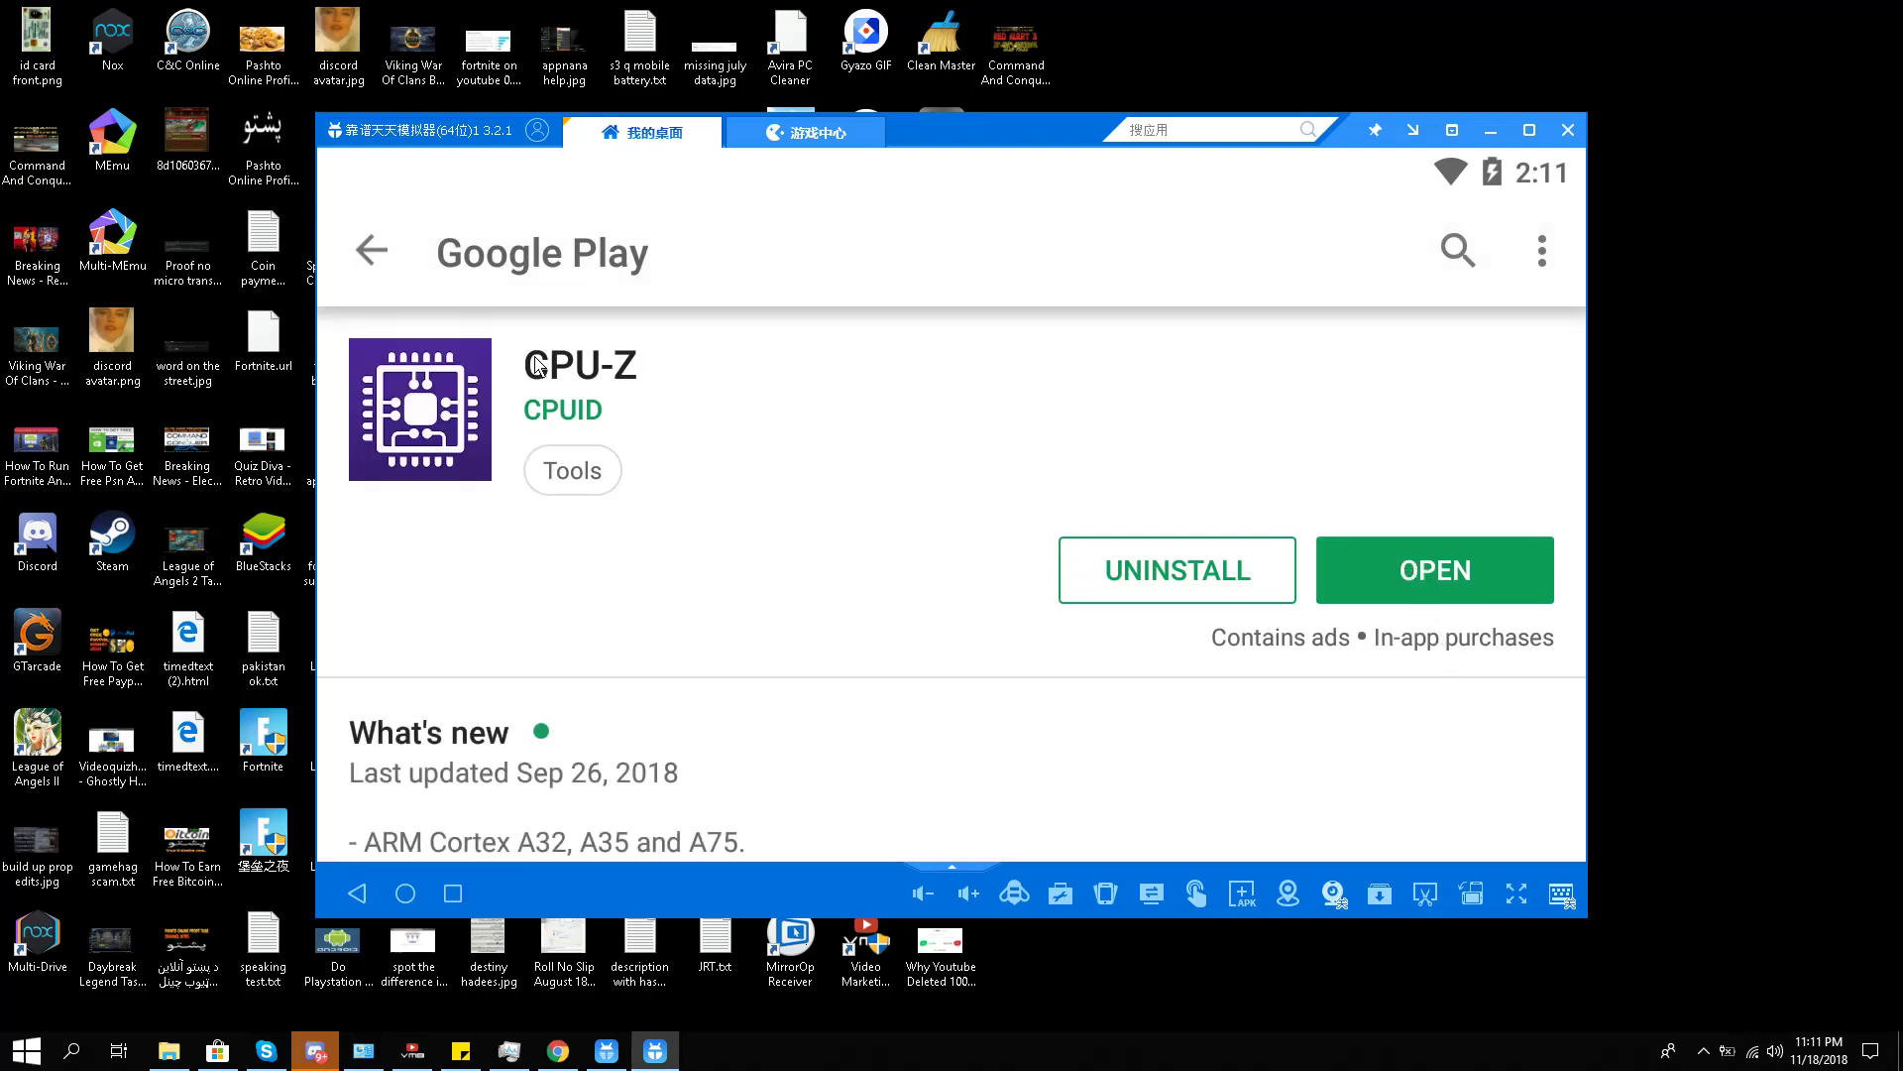
left_click(1406, 586)
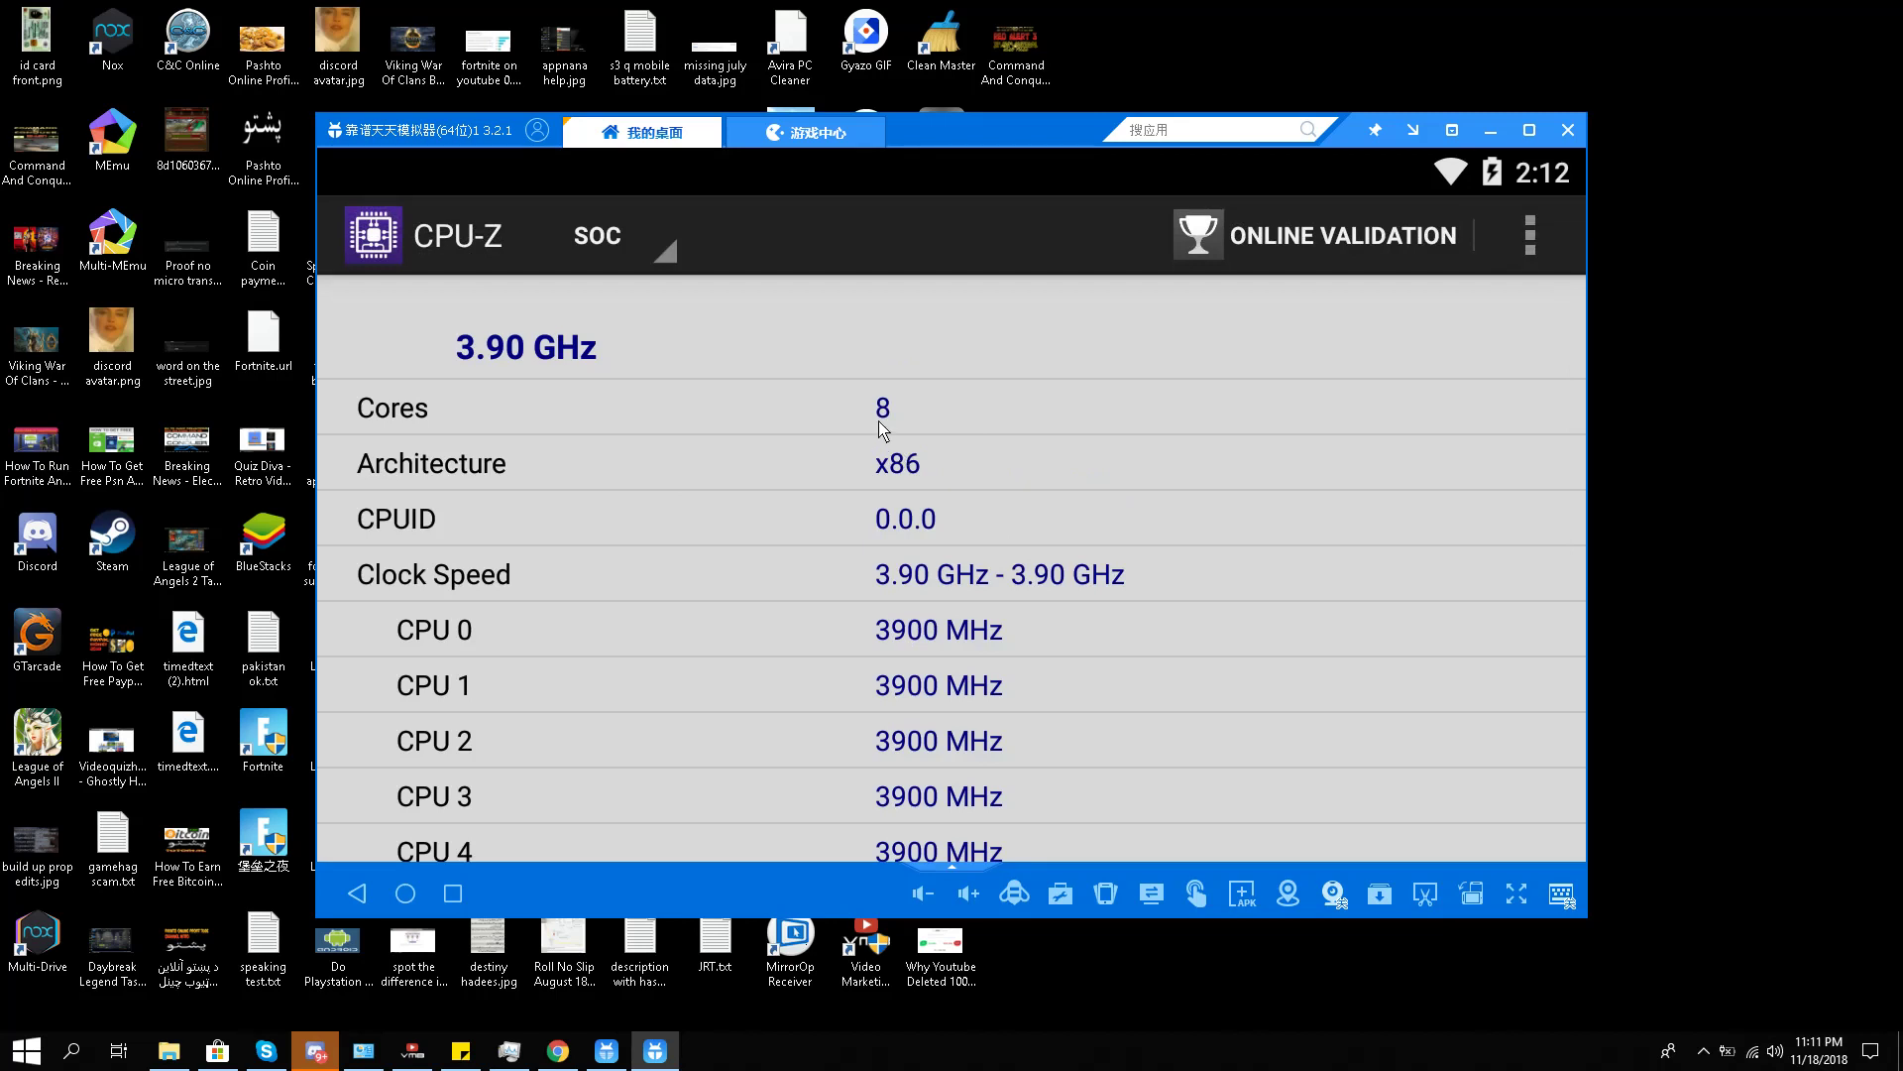
Check CPU-Z's SoC page for x86 architecture and 8 cores, then go to the home screen
scroll(747, 633, "down", 5)
scroll(942, 563, "up", 4)
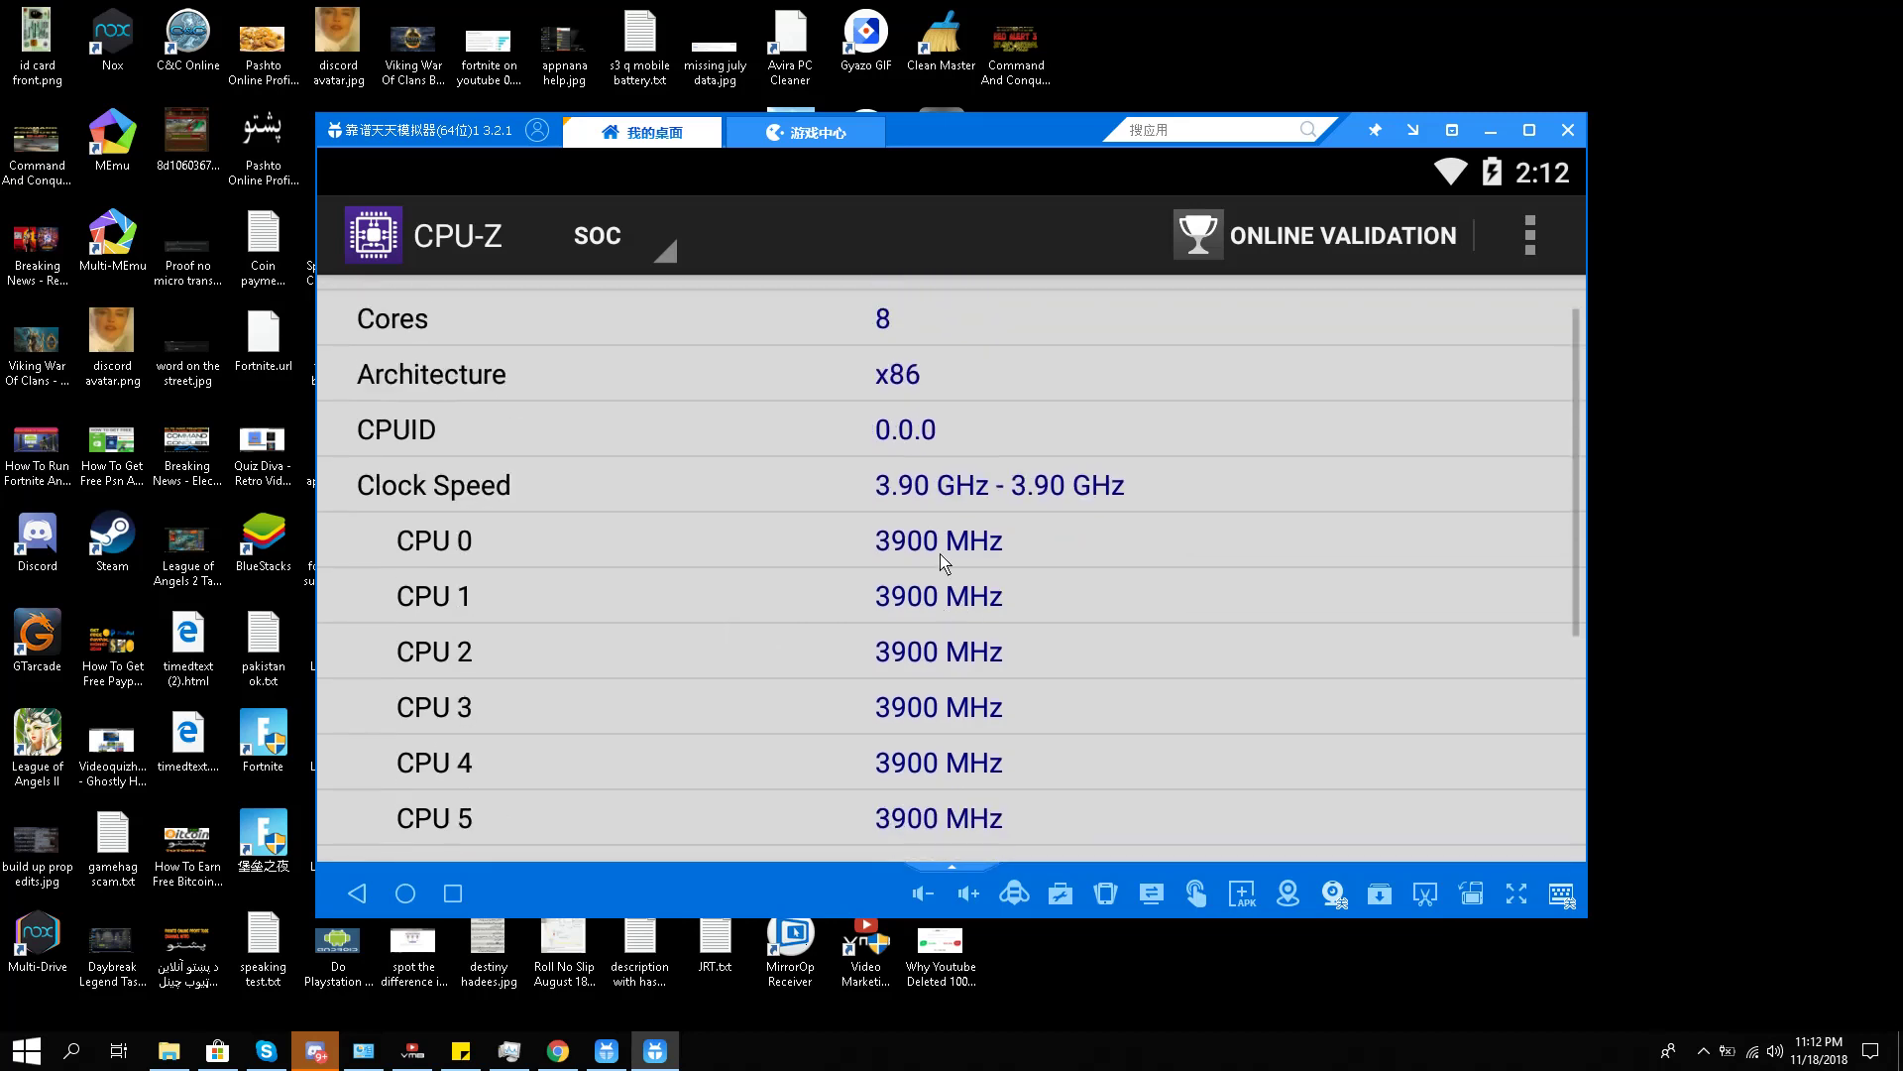
scroll(839, 589, "down", 2)
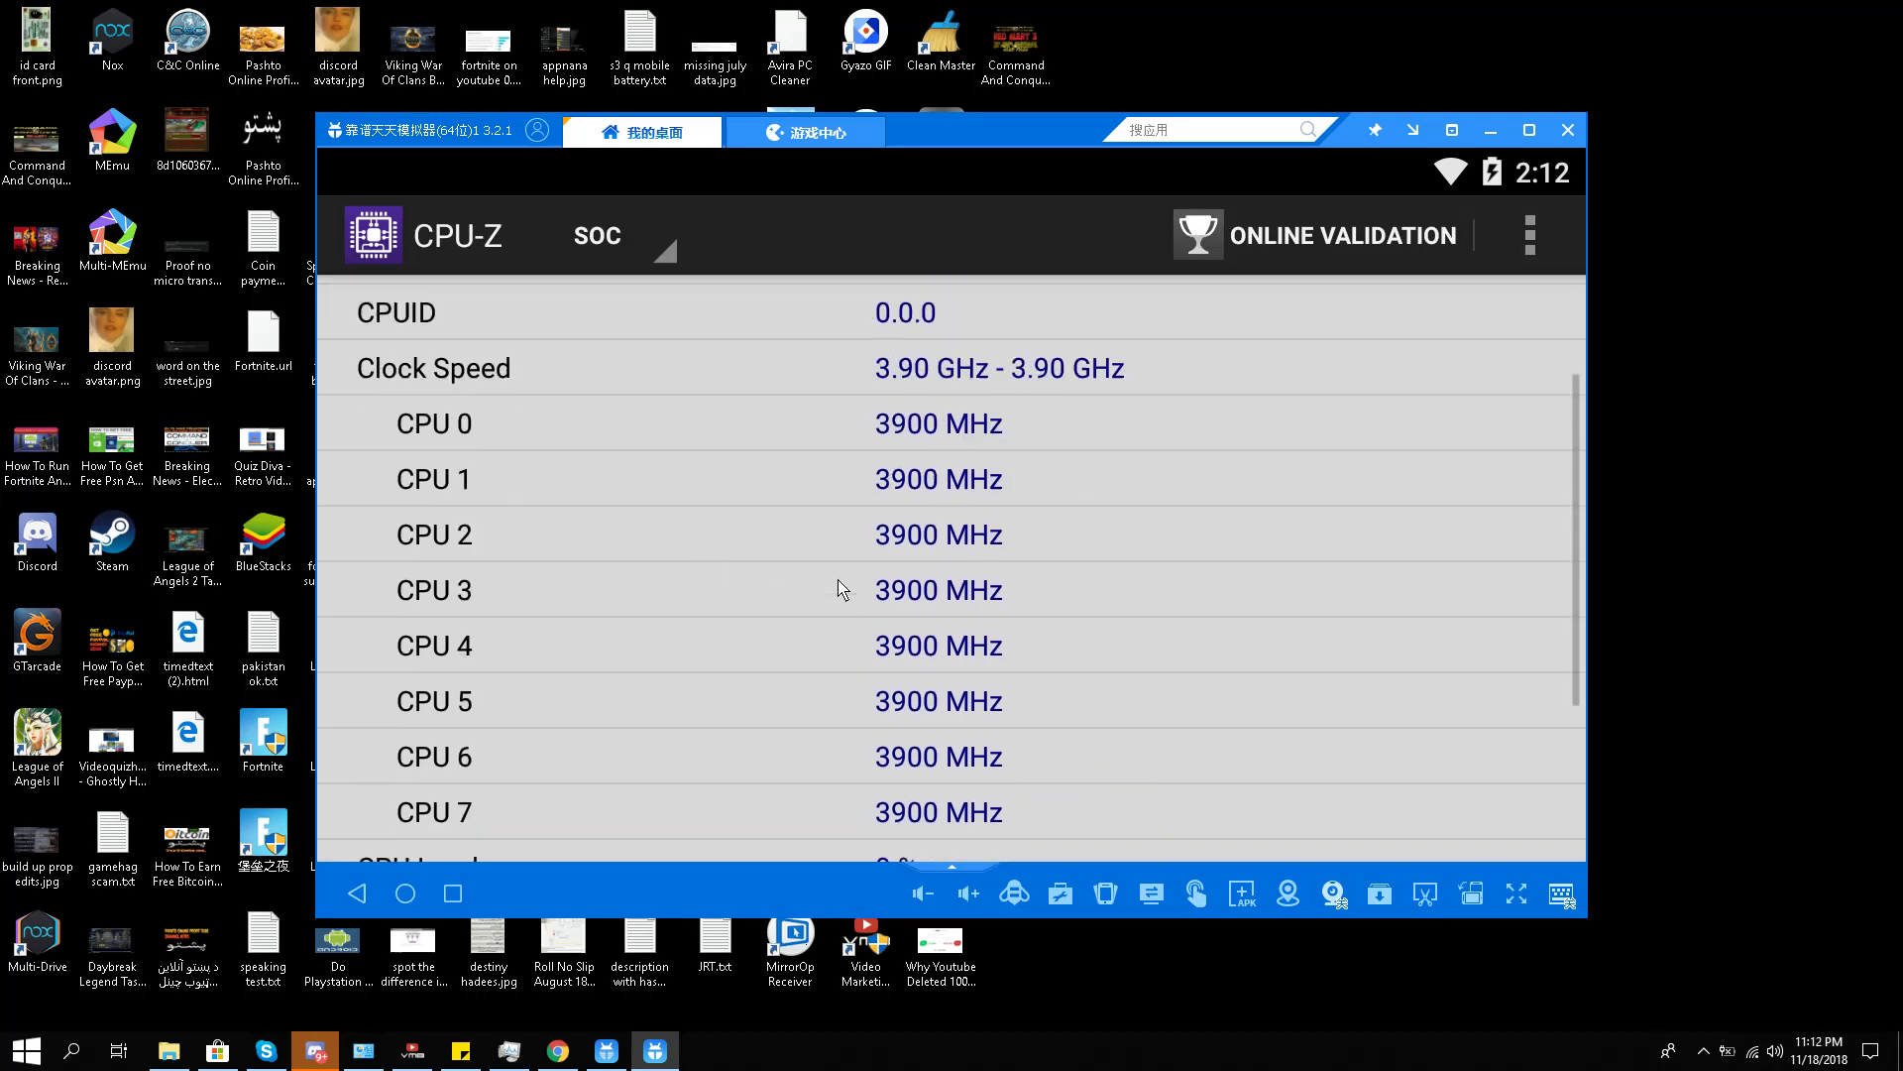
scroll(833, 615, "down", 3)
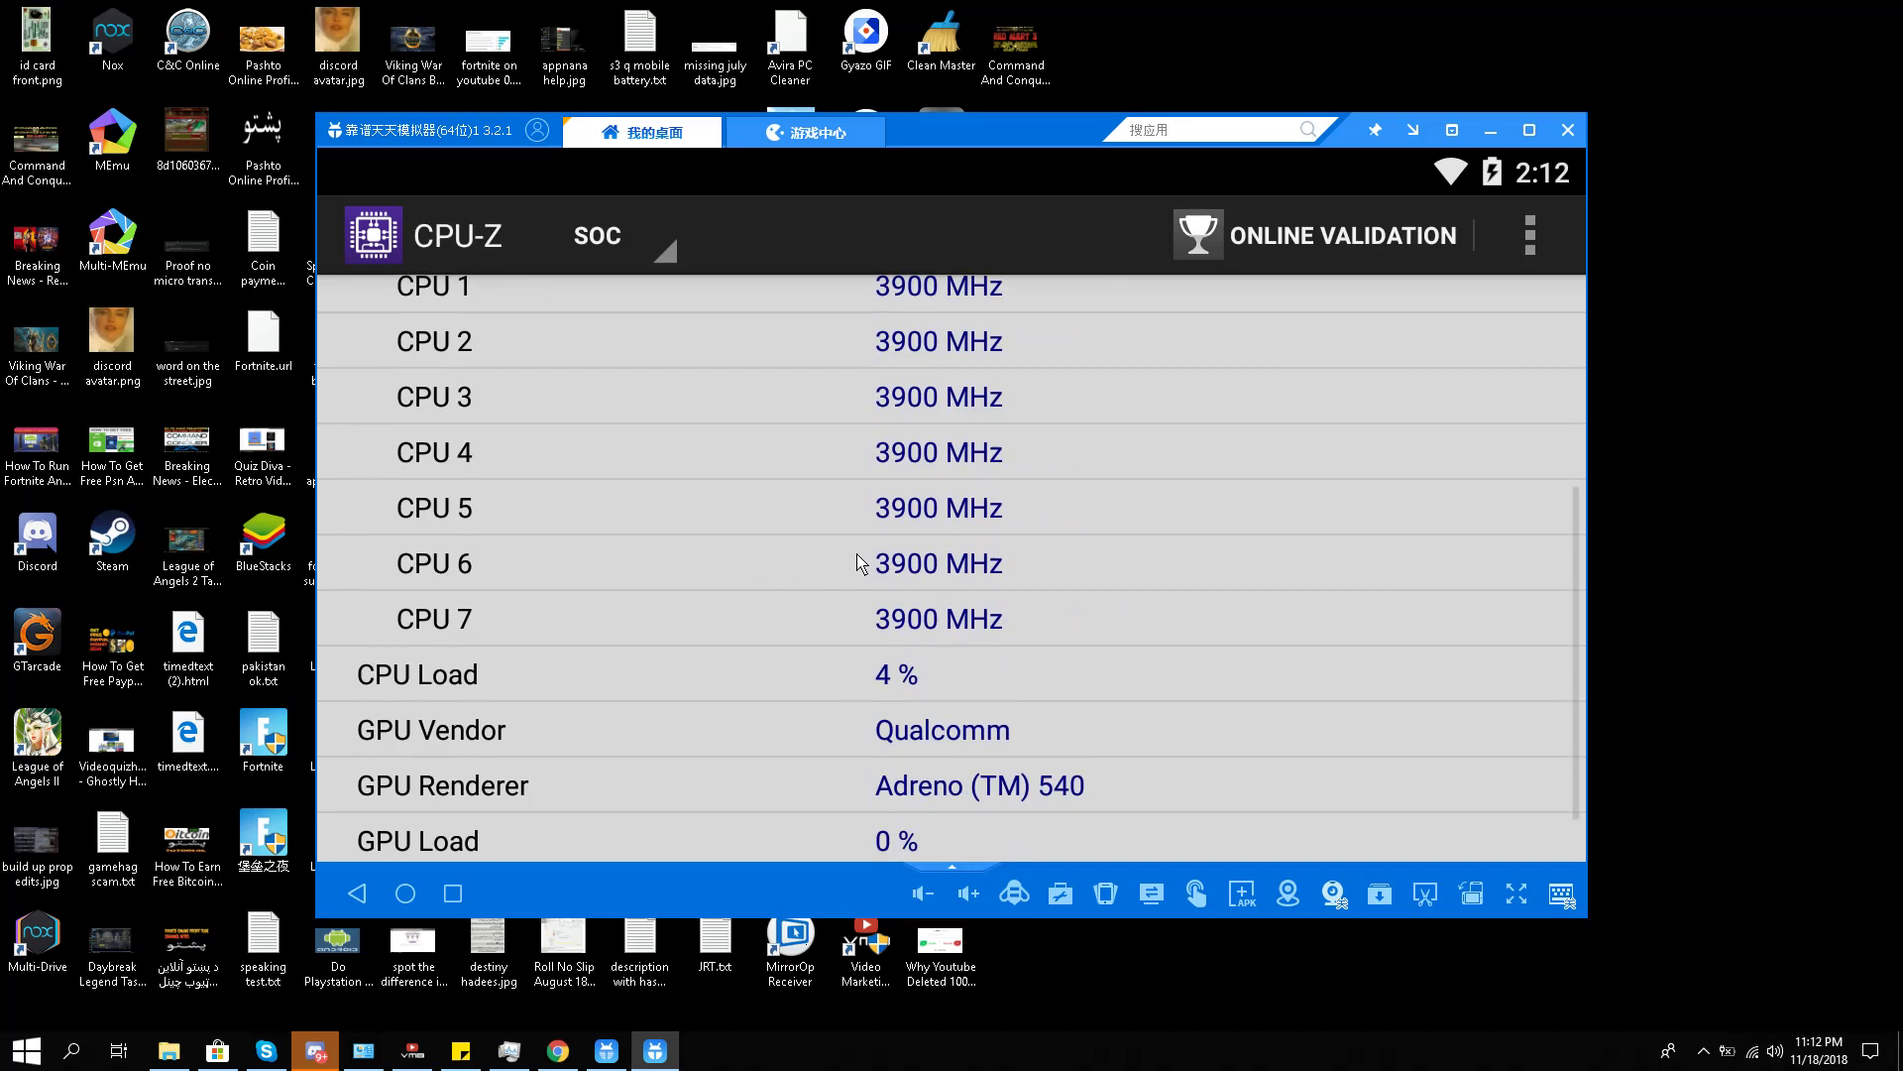
scroll(788, 563, "up", 4)
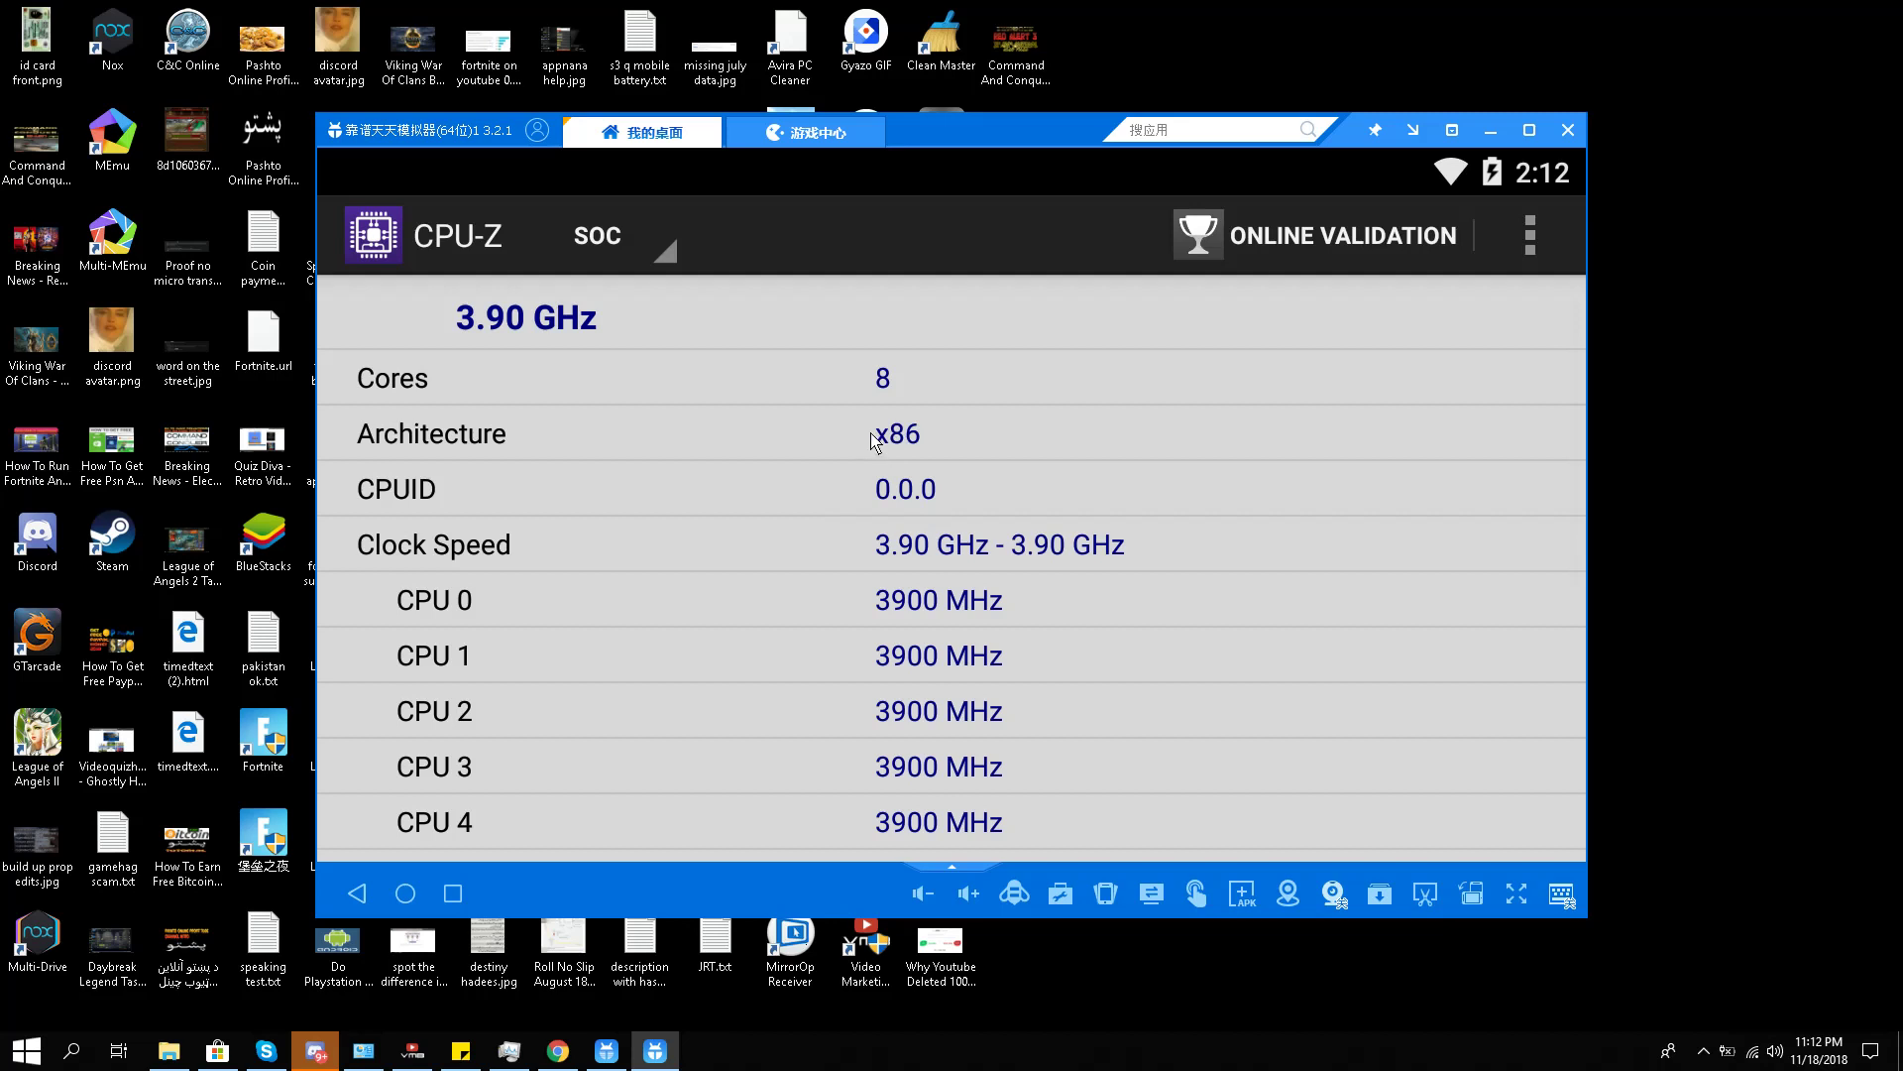
scroll(710, 527, "down", 5)
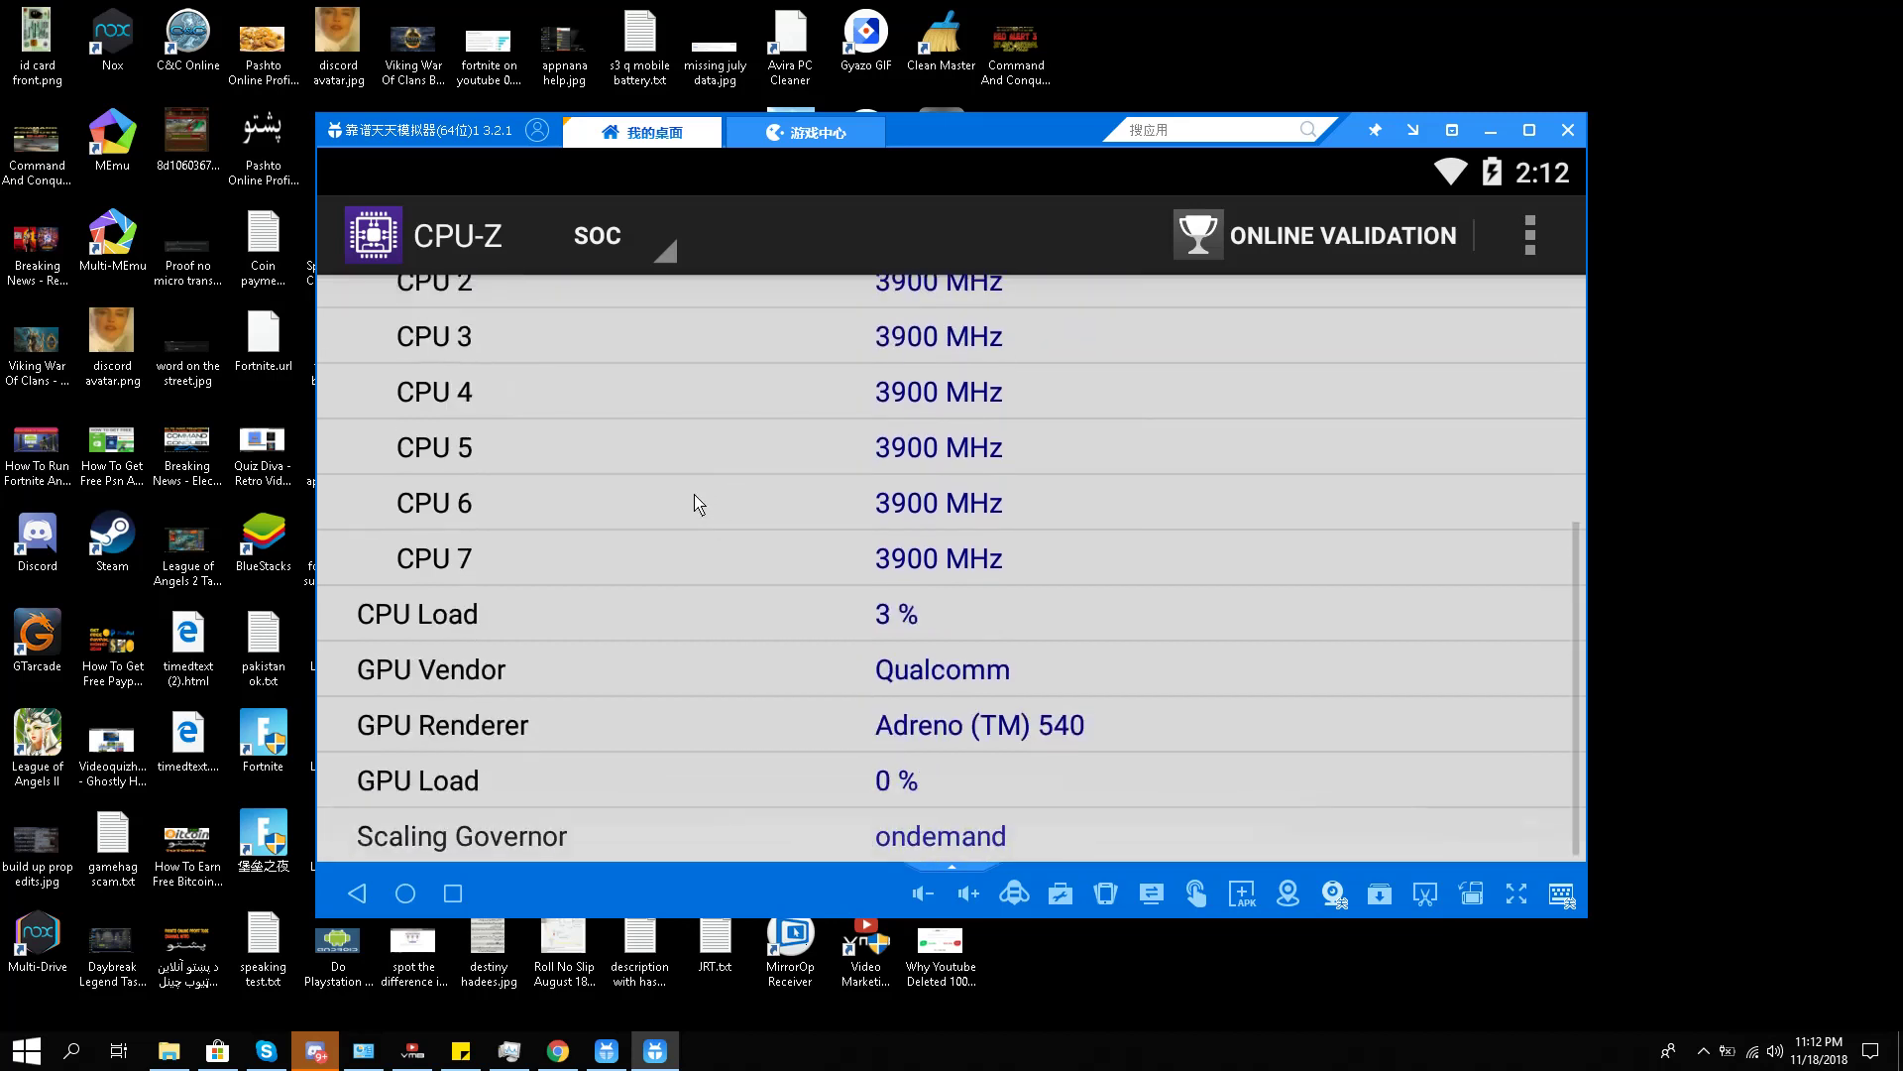
scroll(698, 504, "up", 5)
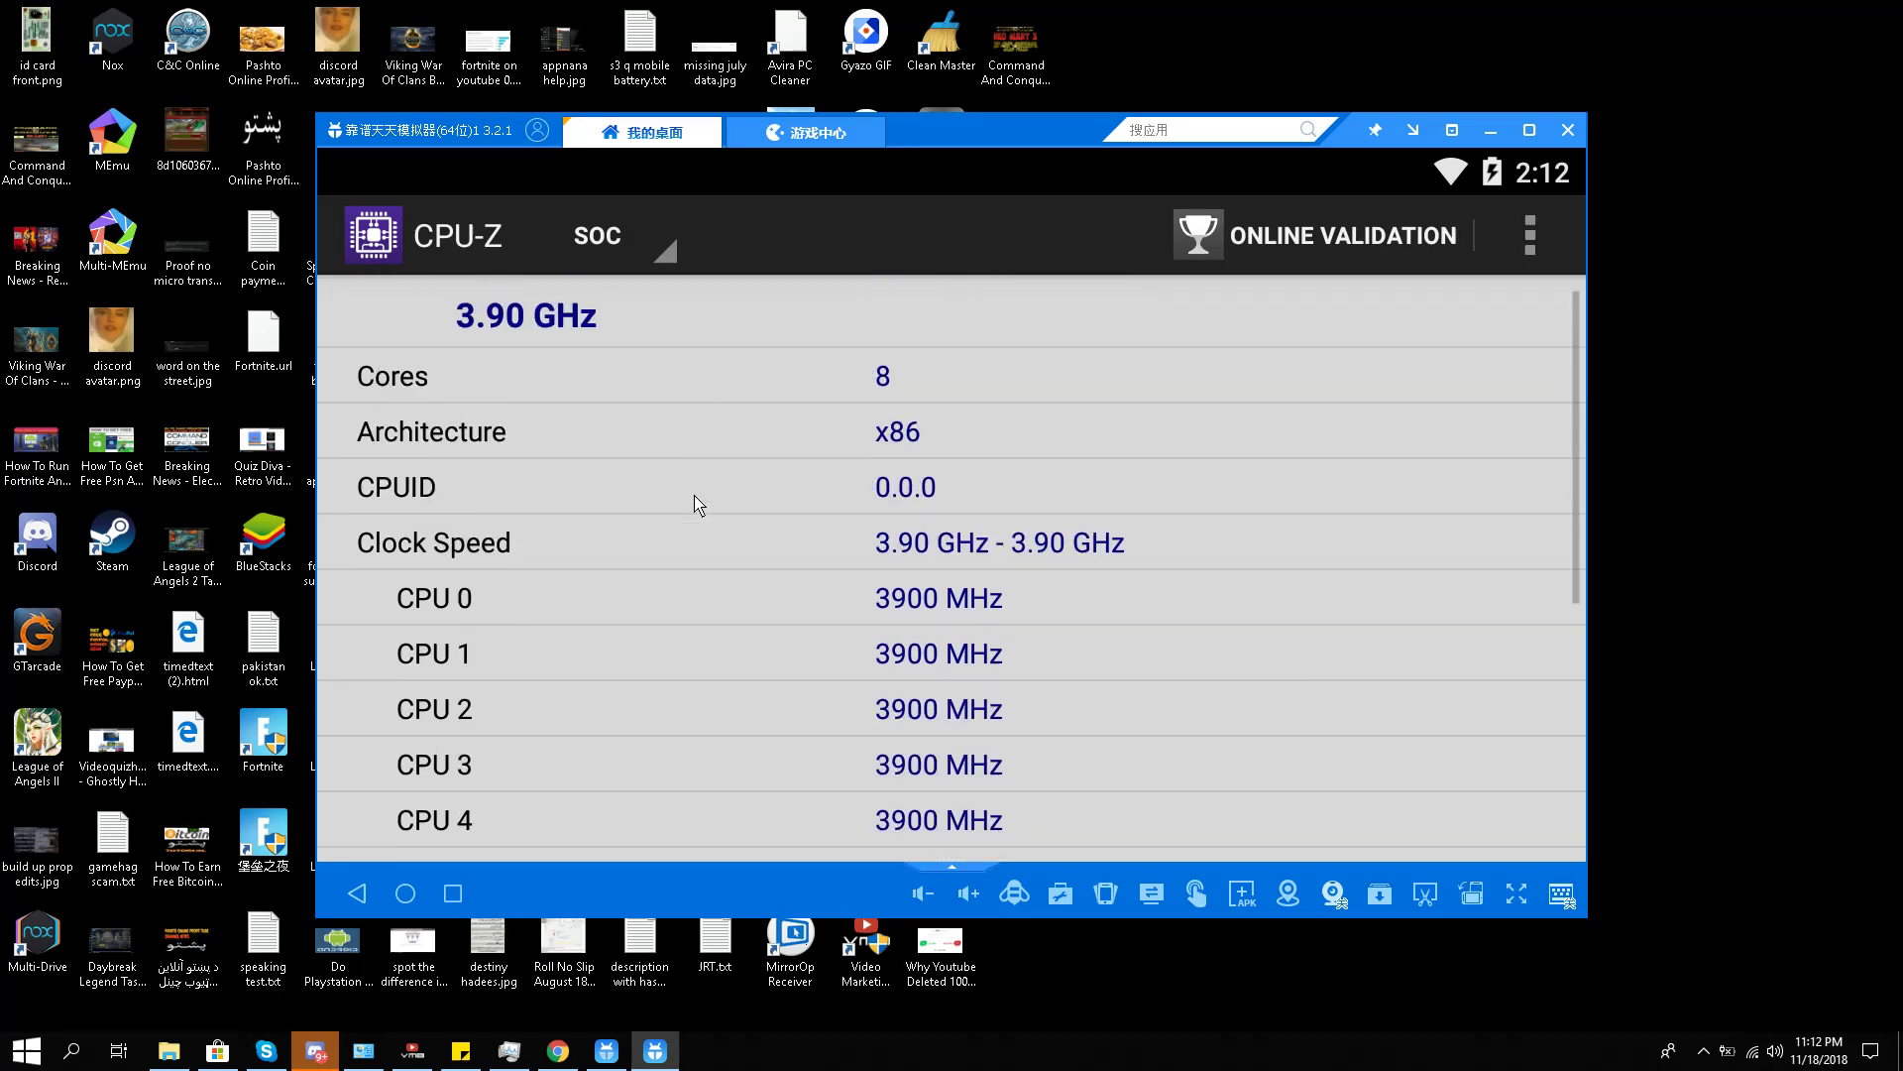
scroll(698, 503, "down", 5)
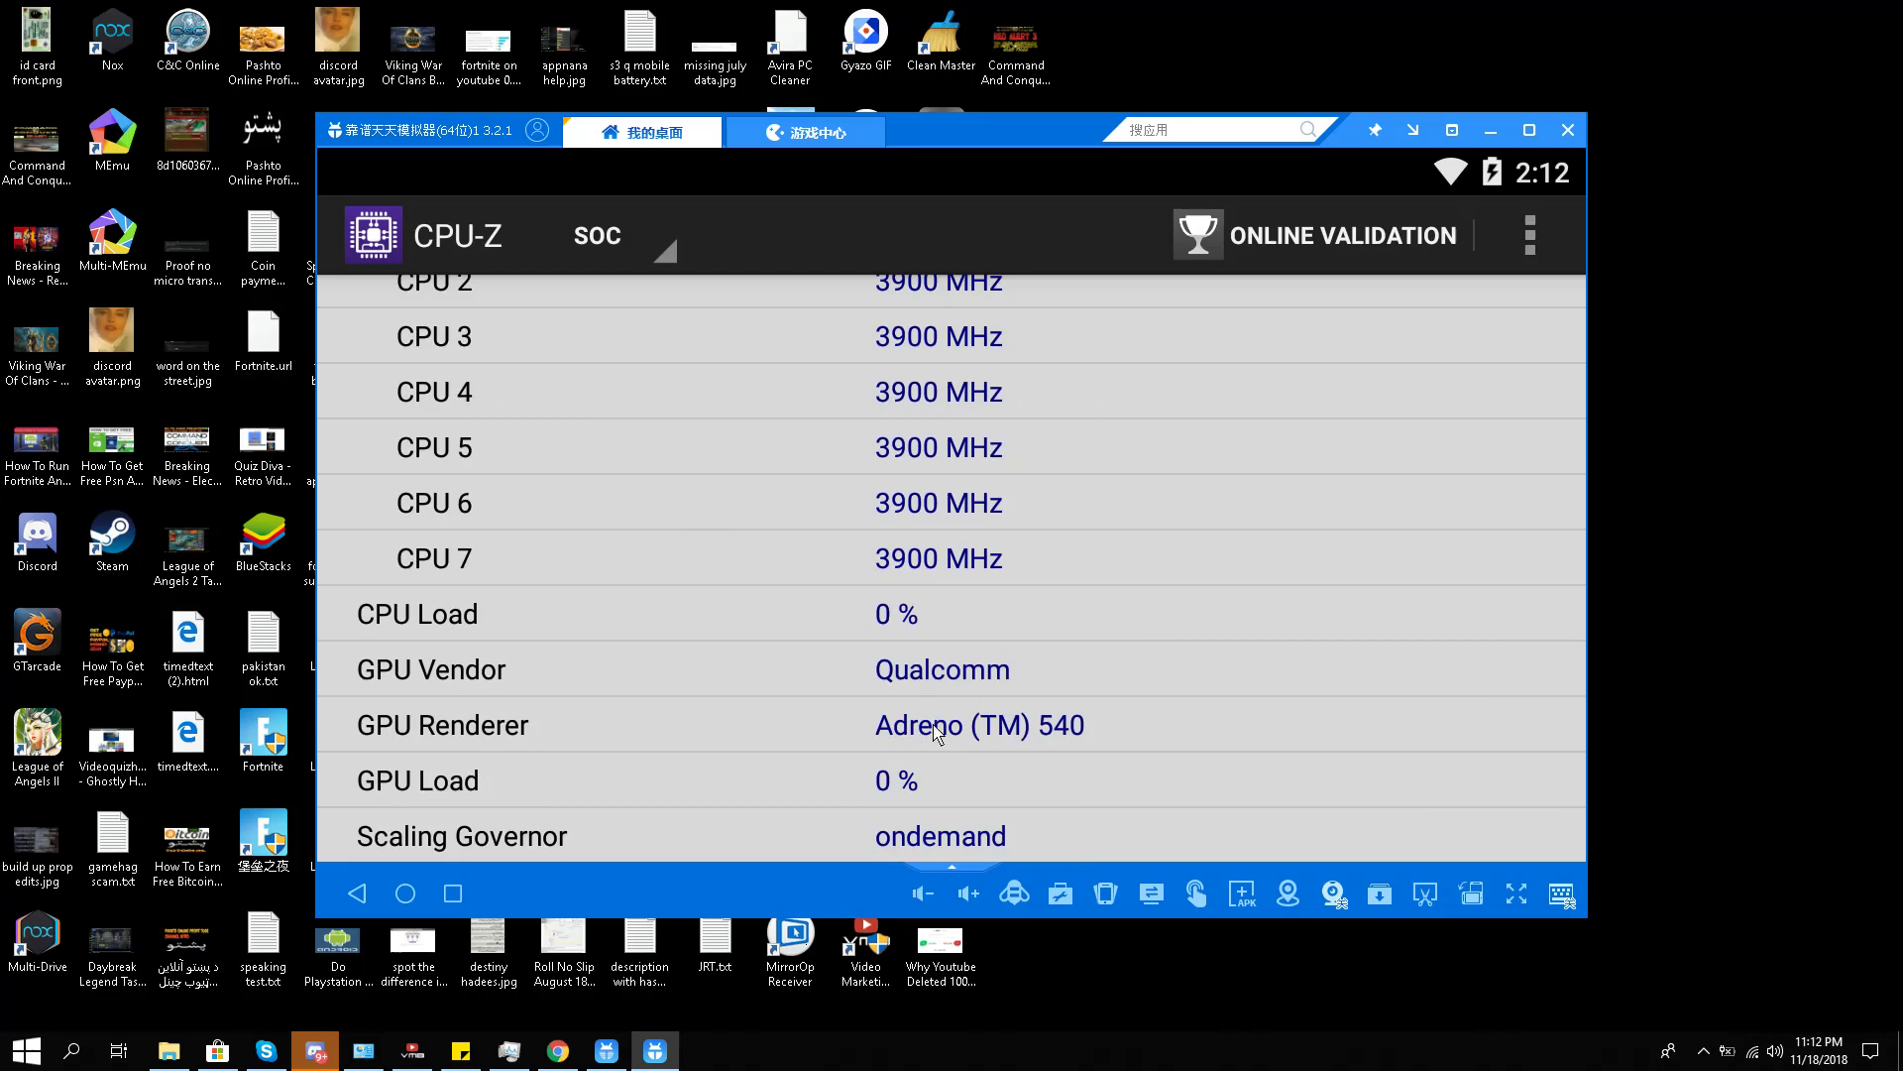
scroll(853, 585, "up", 5)
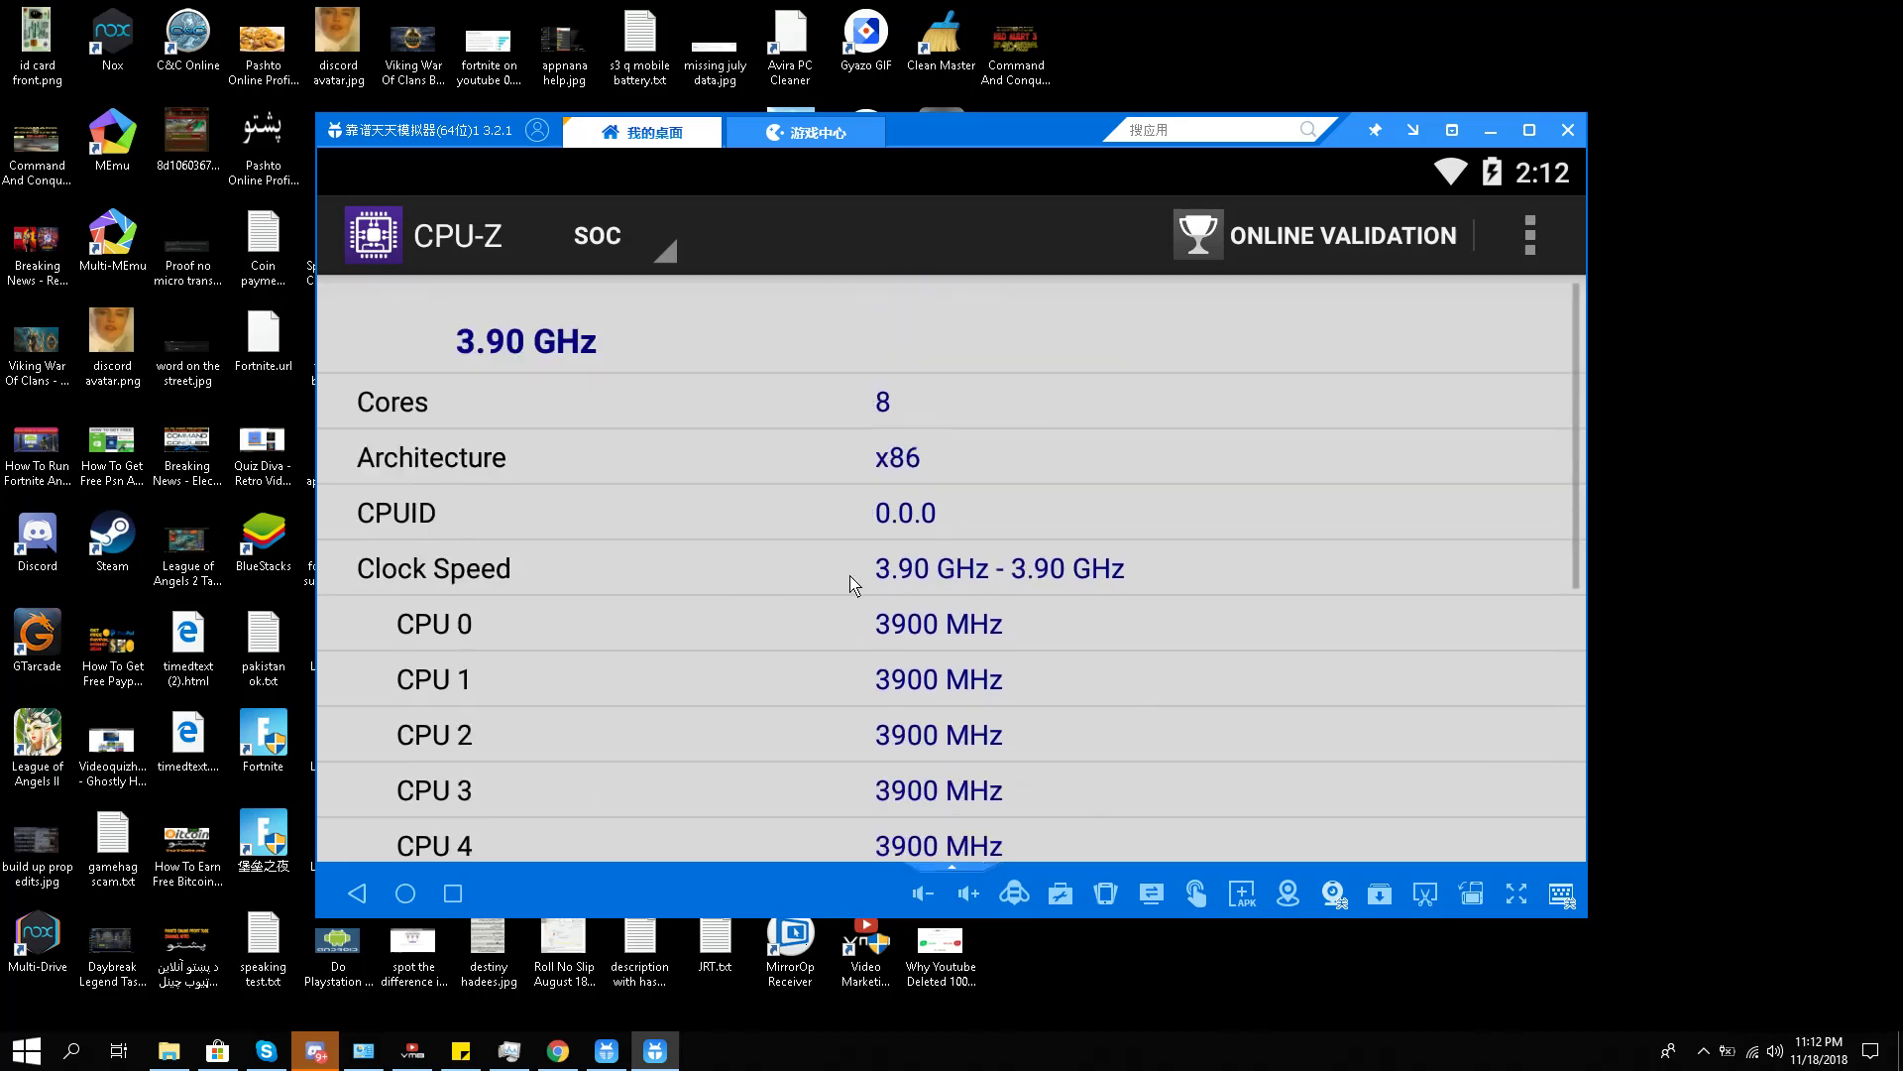
left_click(412, 895)
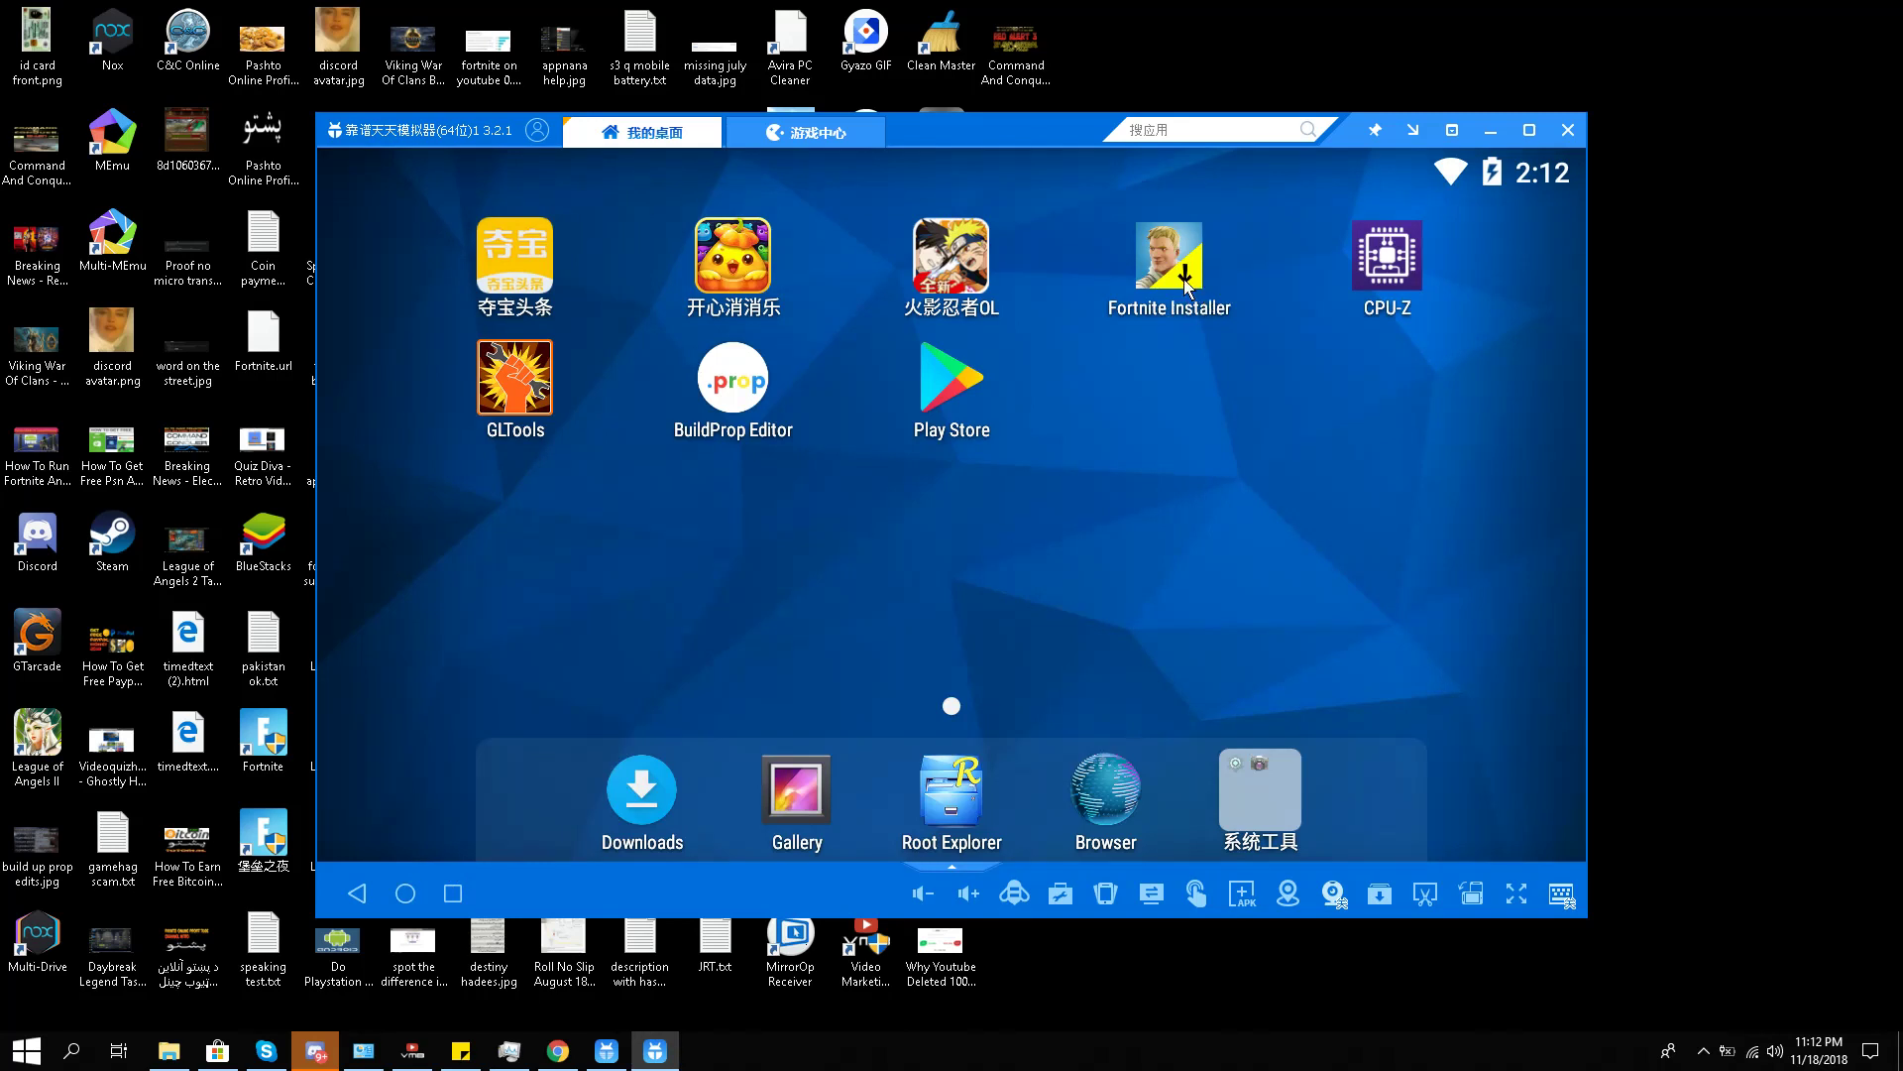
left_click(1187, 287)
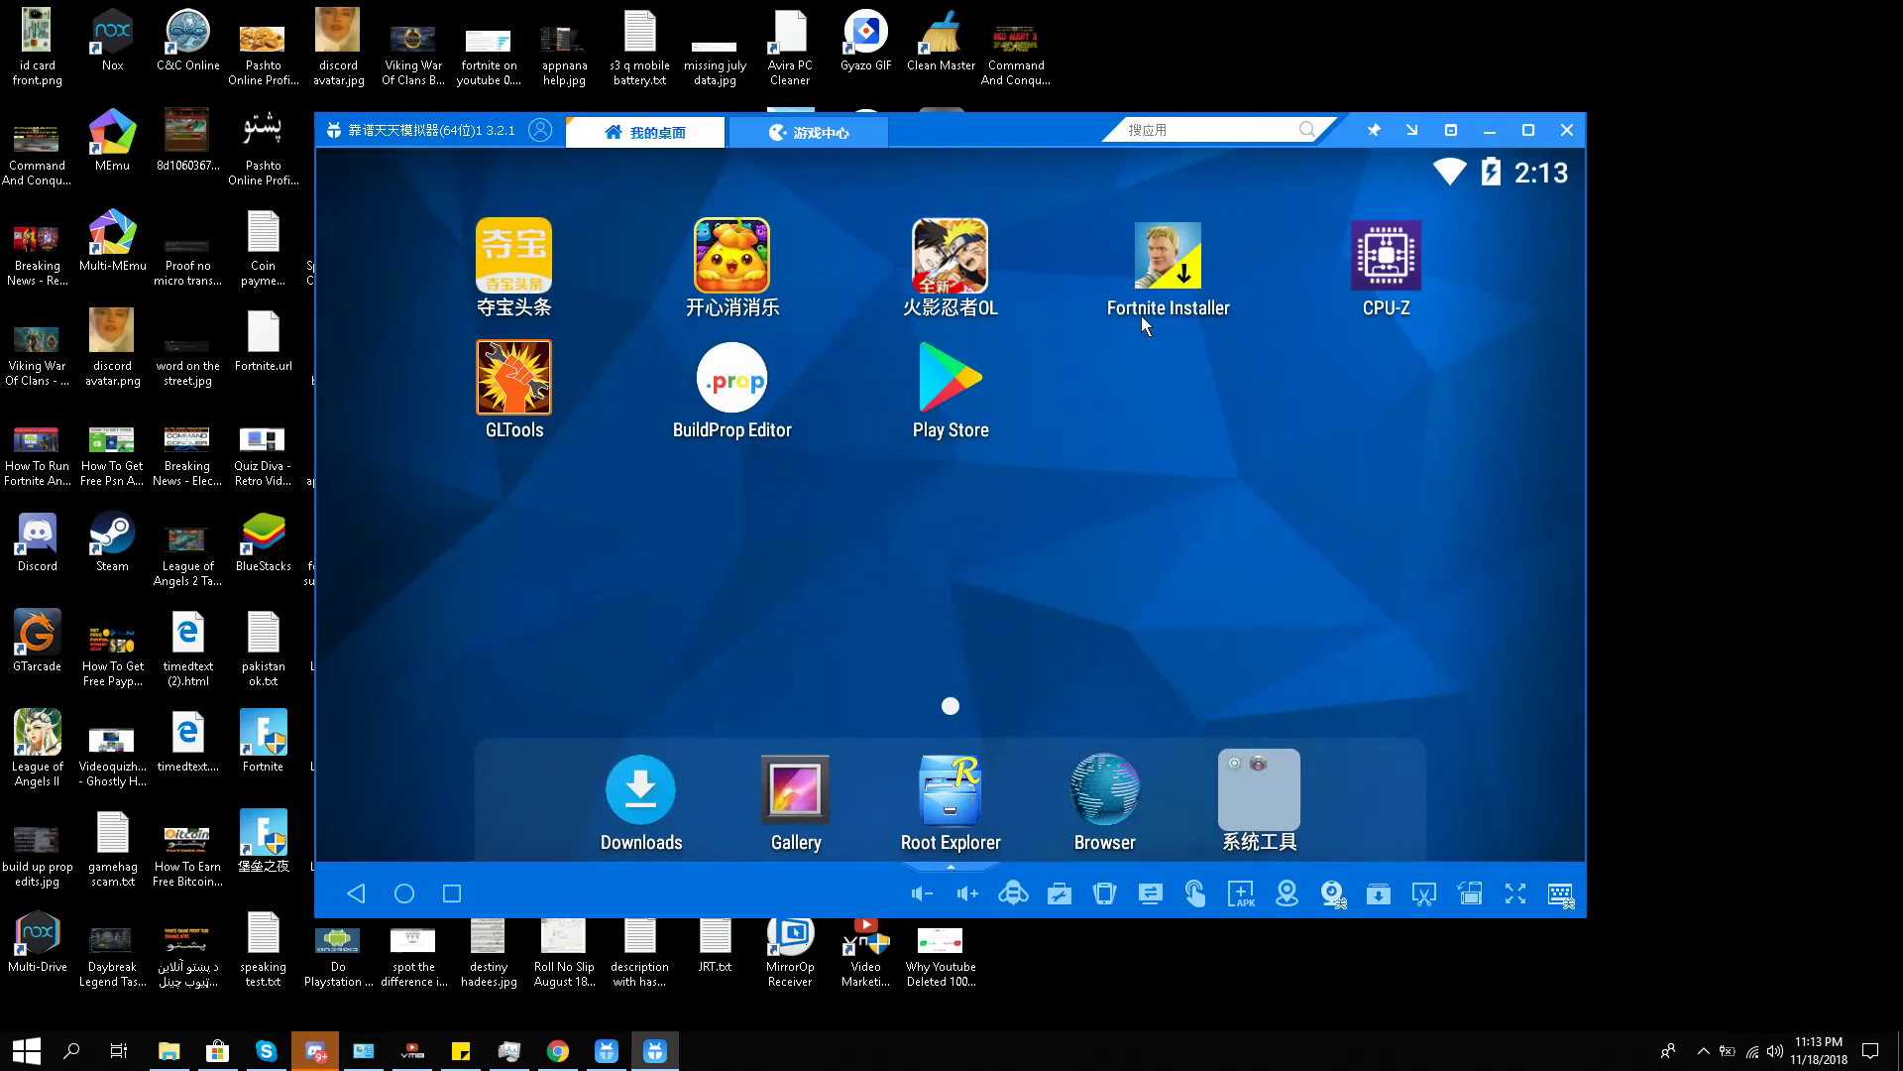
Search Root Explorer for 'fortnite' and close the empty results tab
left_click(949, 815)
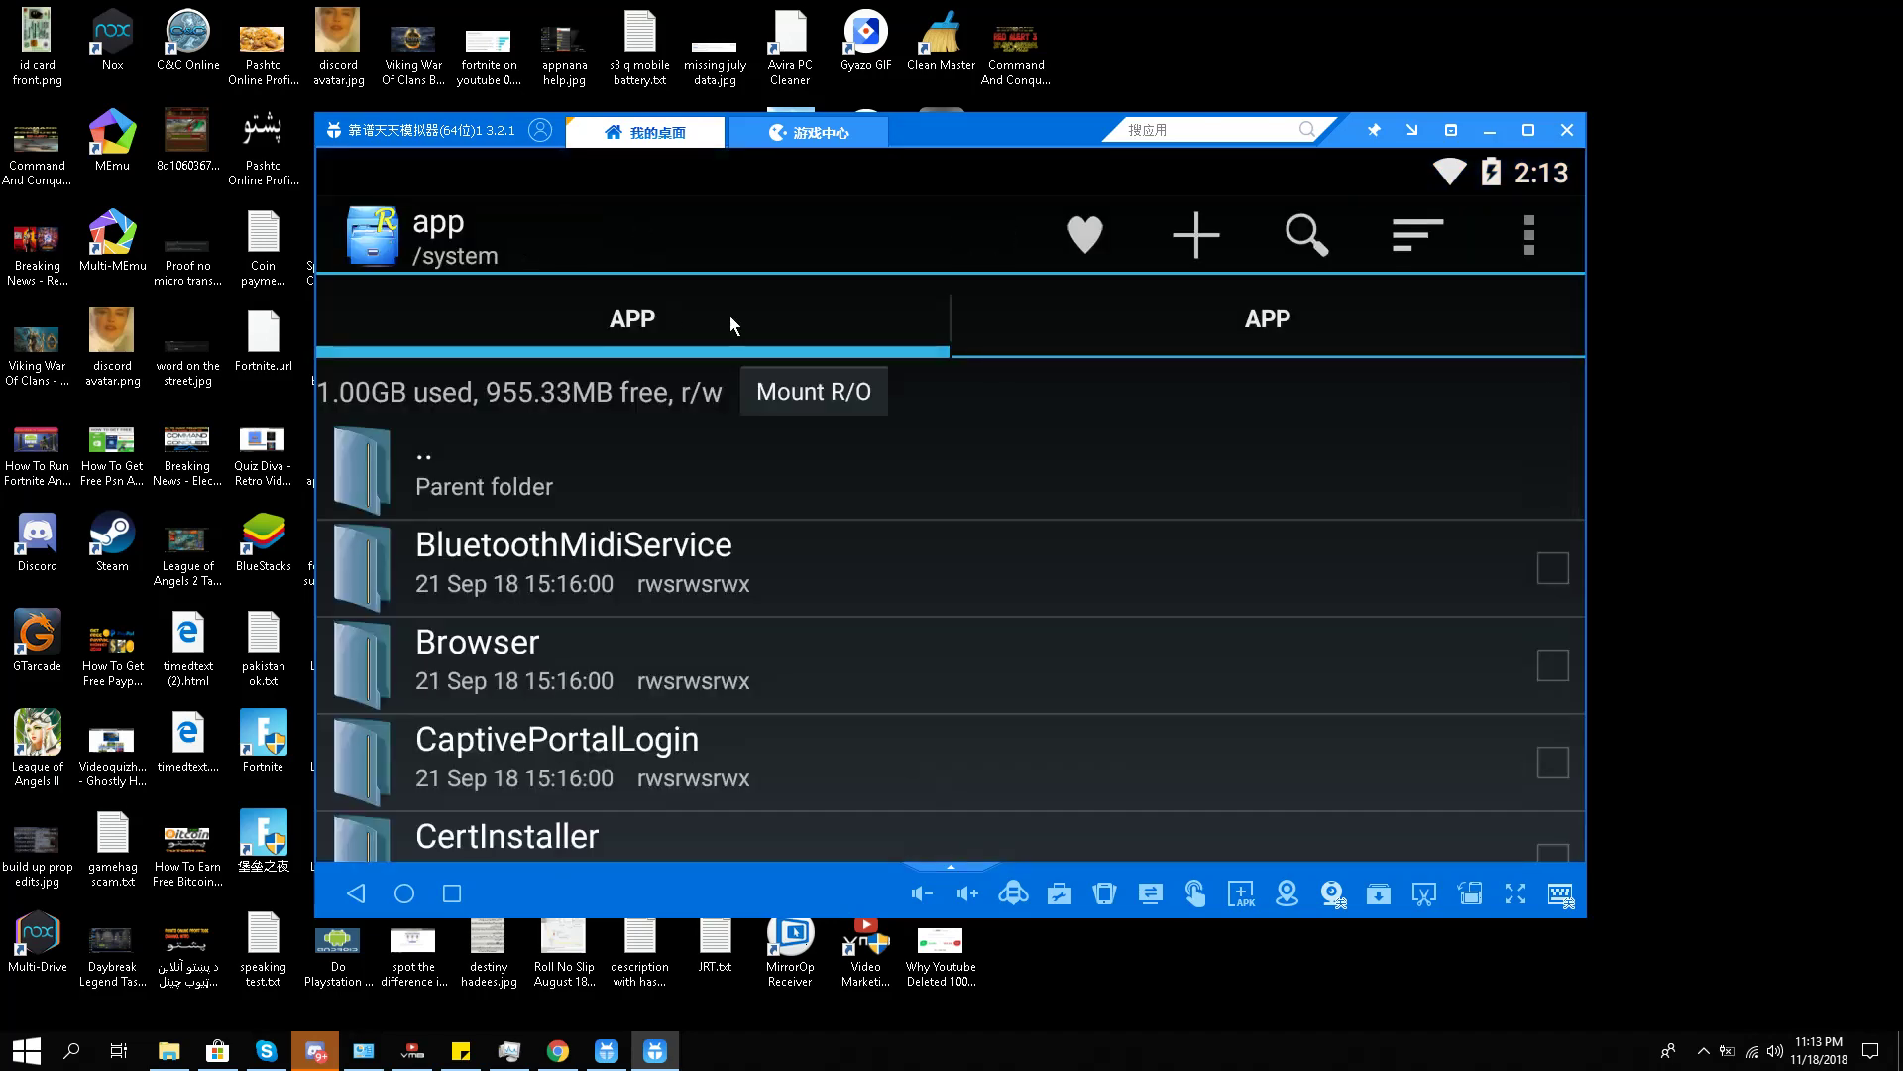
left_click(1285, 232)
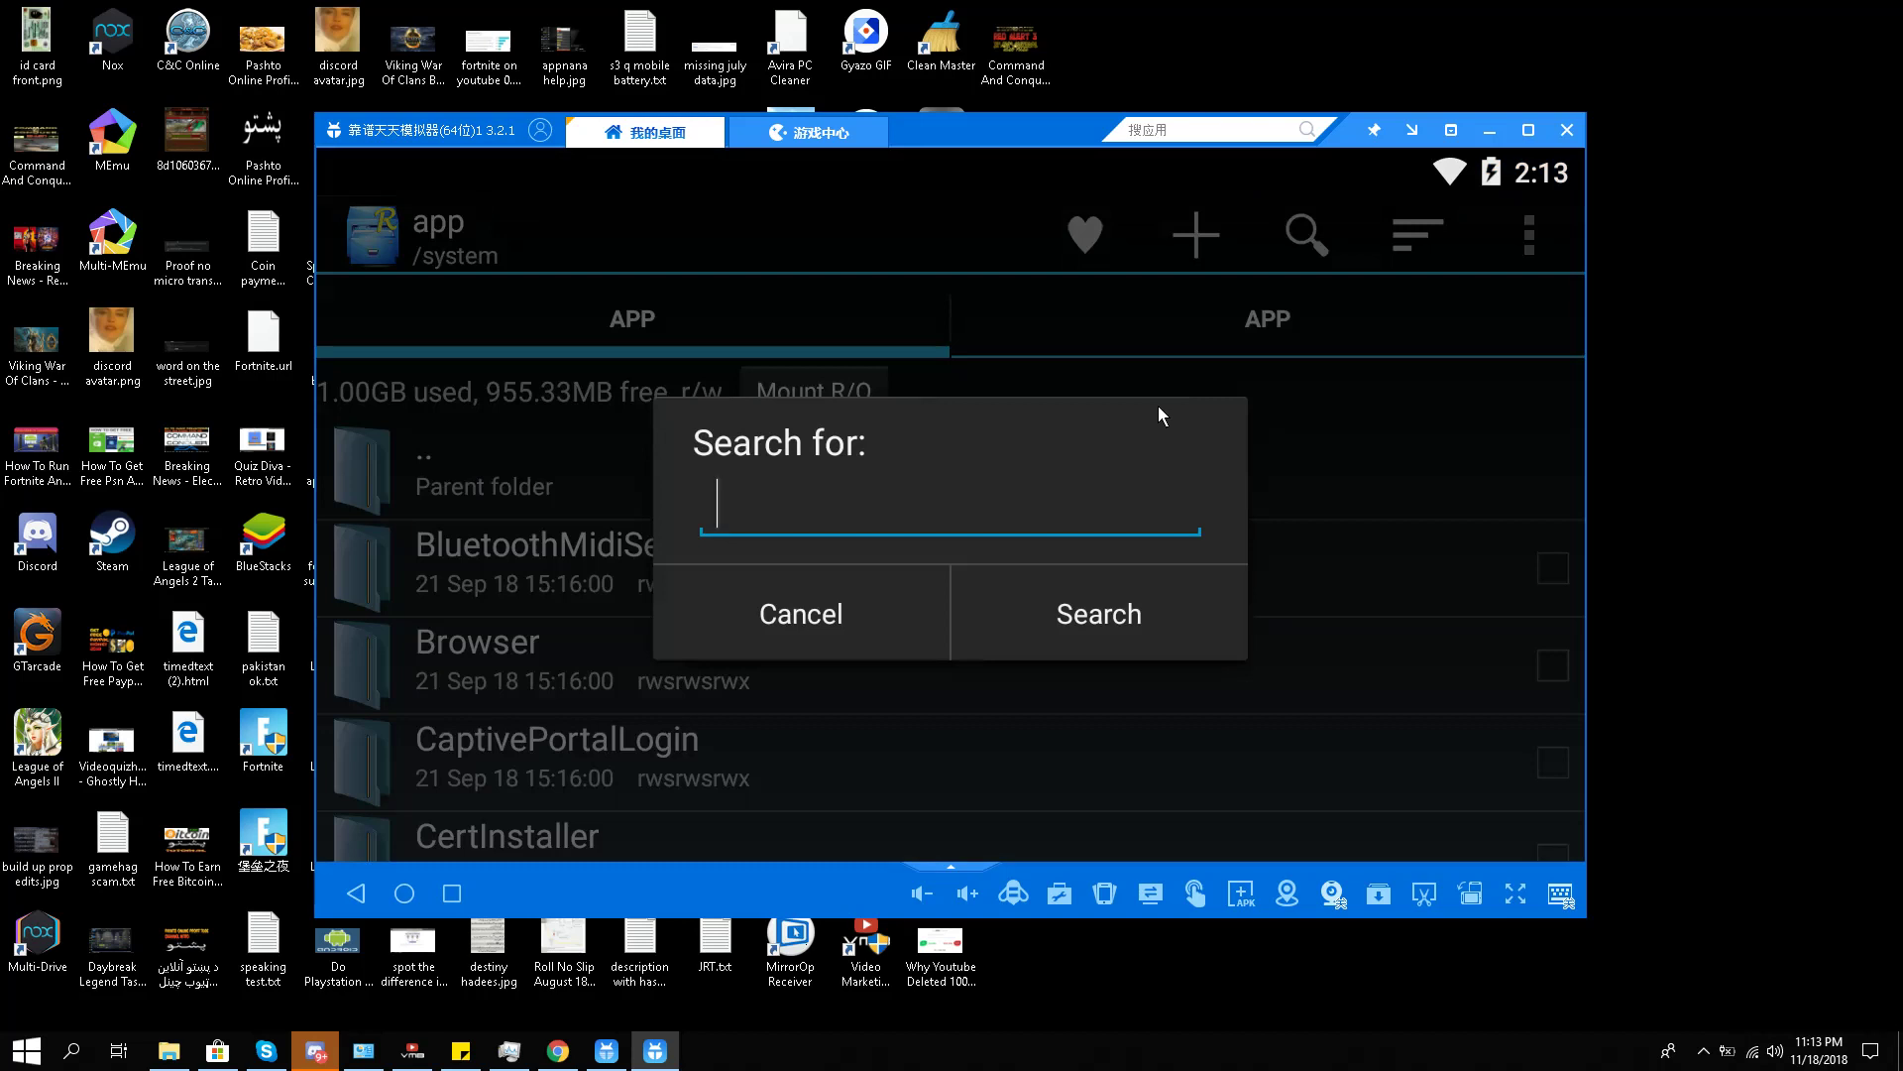
type("fortnite")
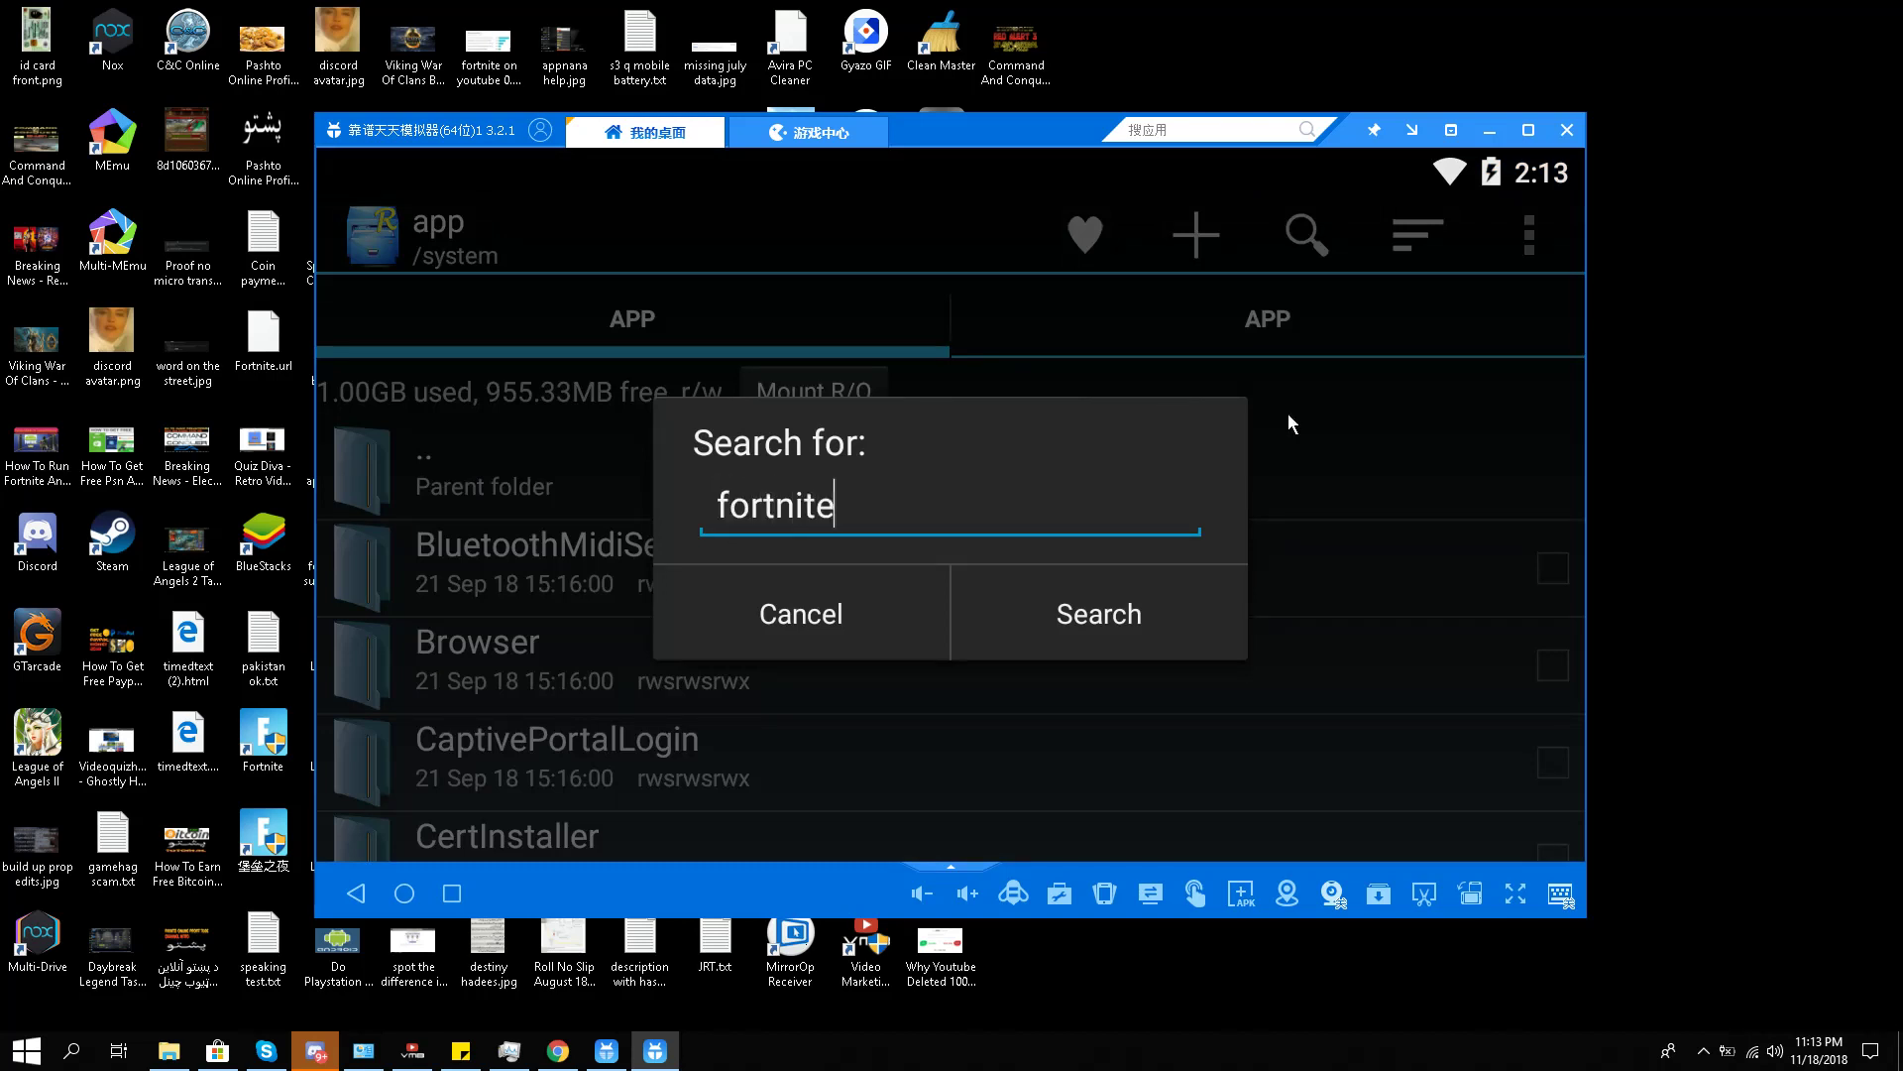
left_click(1134, 620)
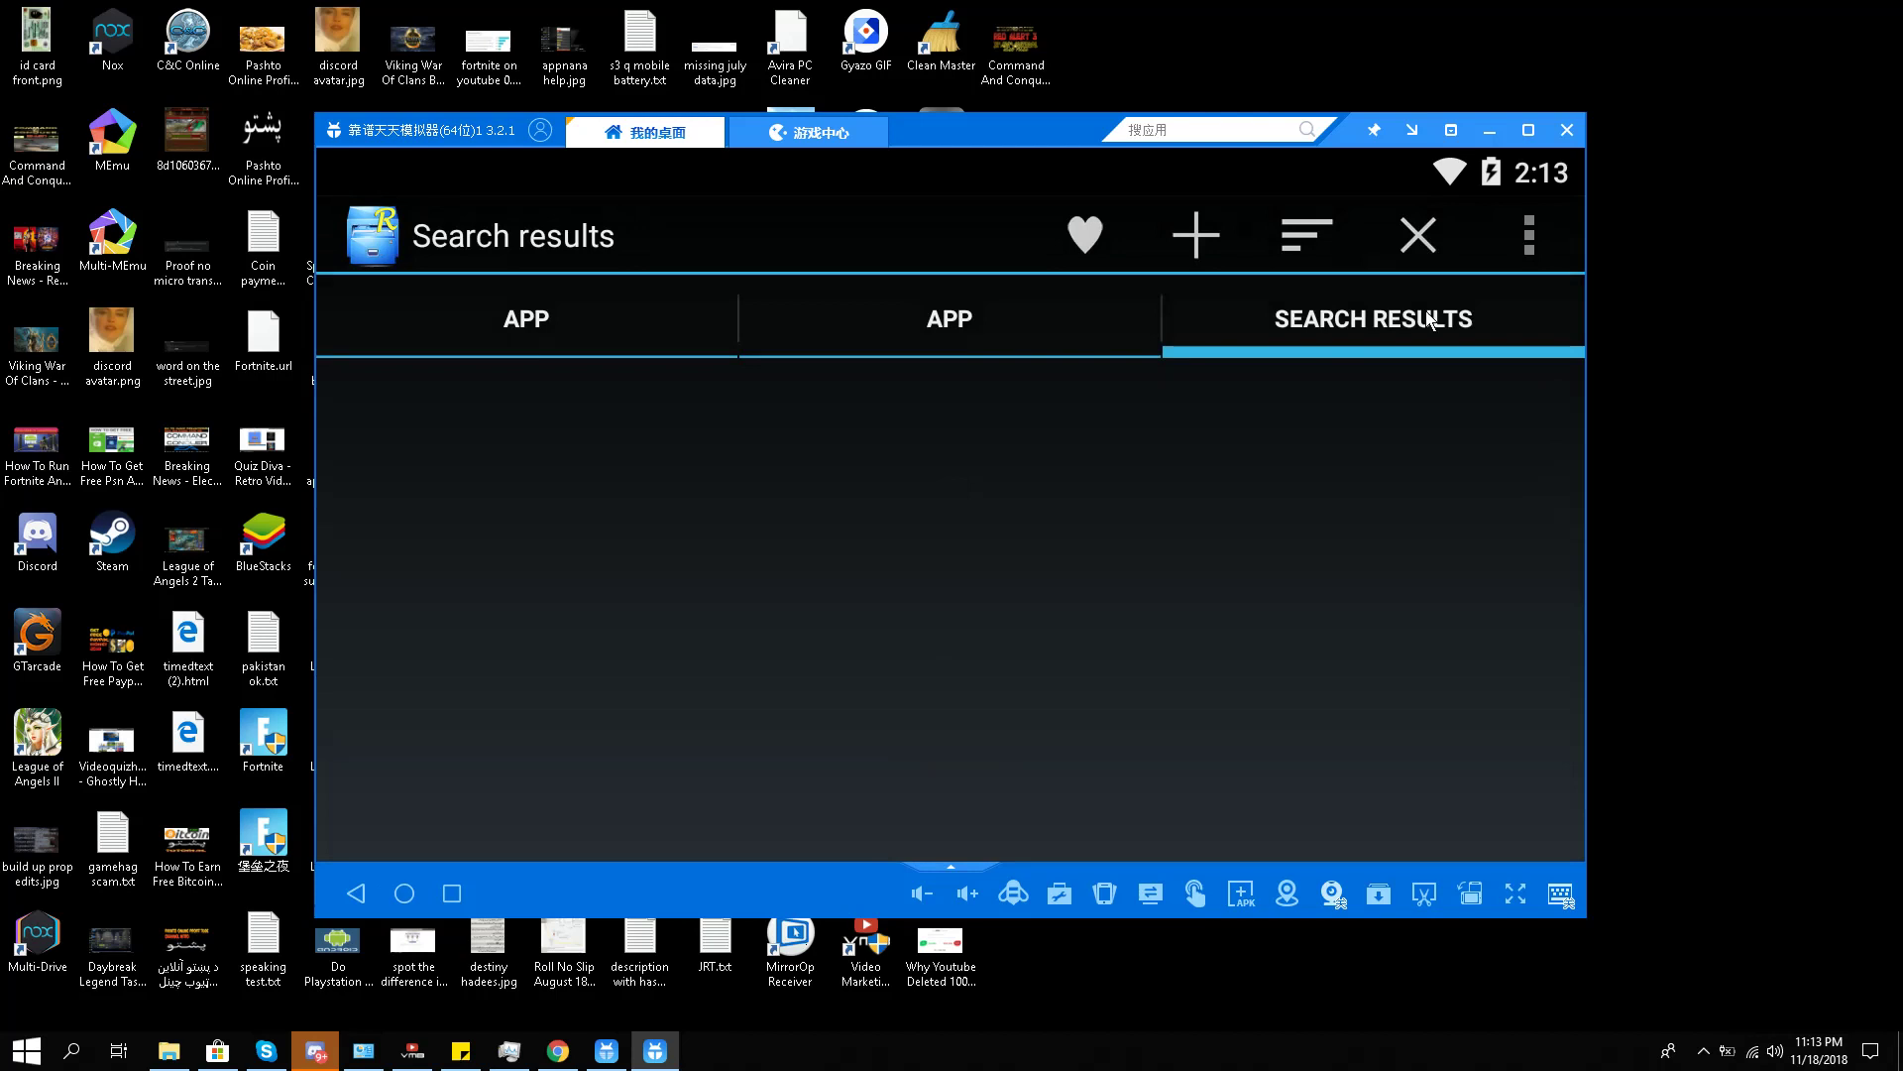
left_click(1423, 236)
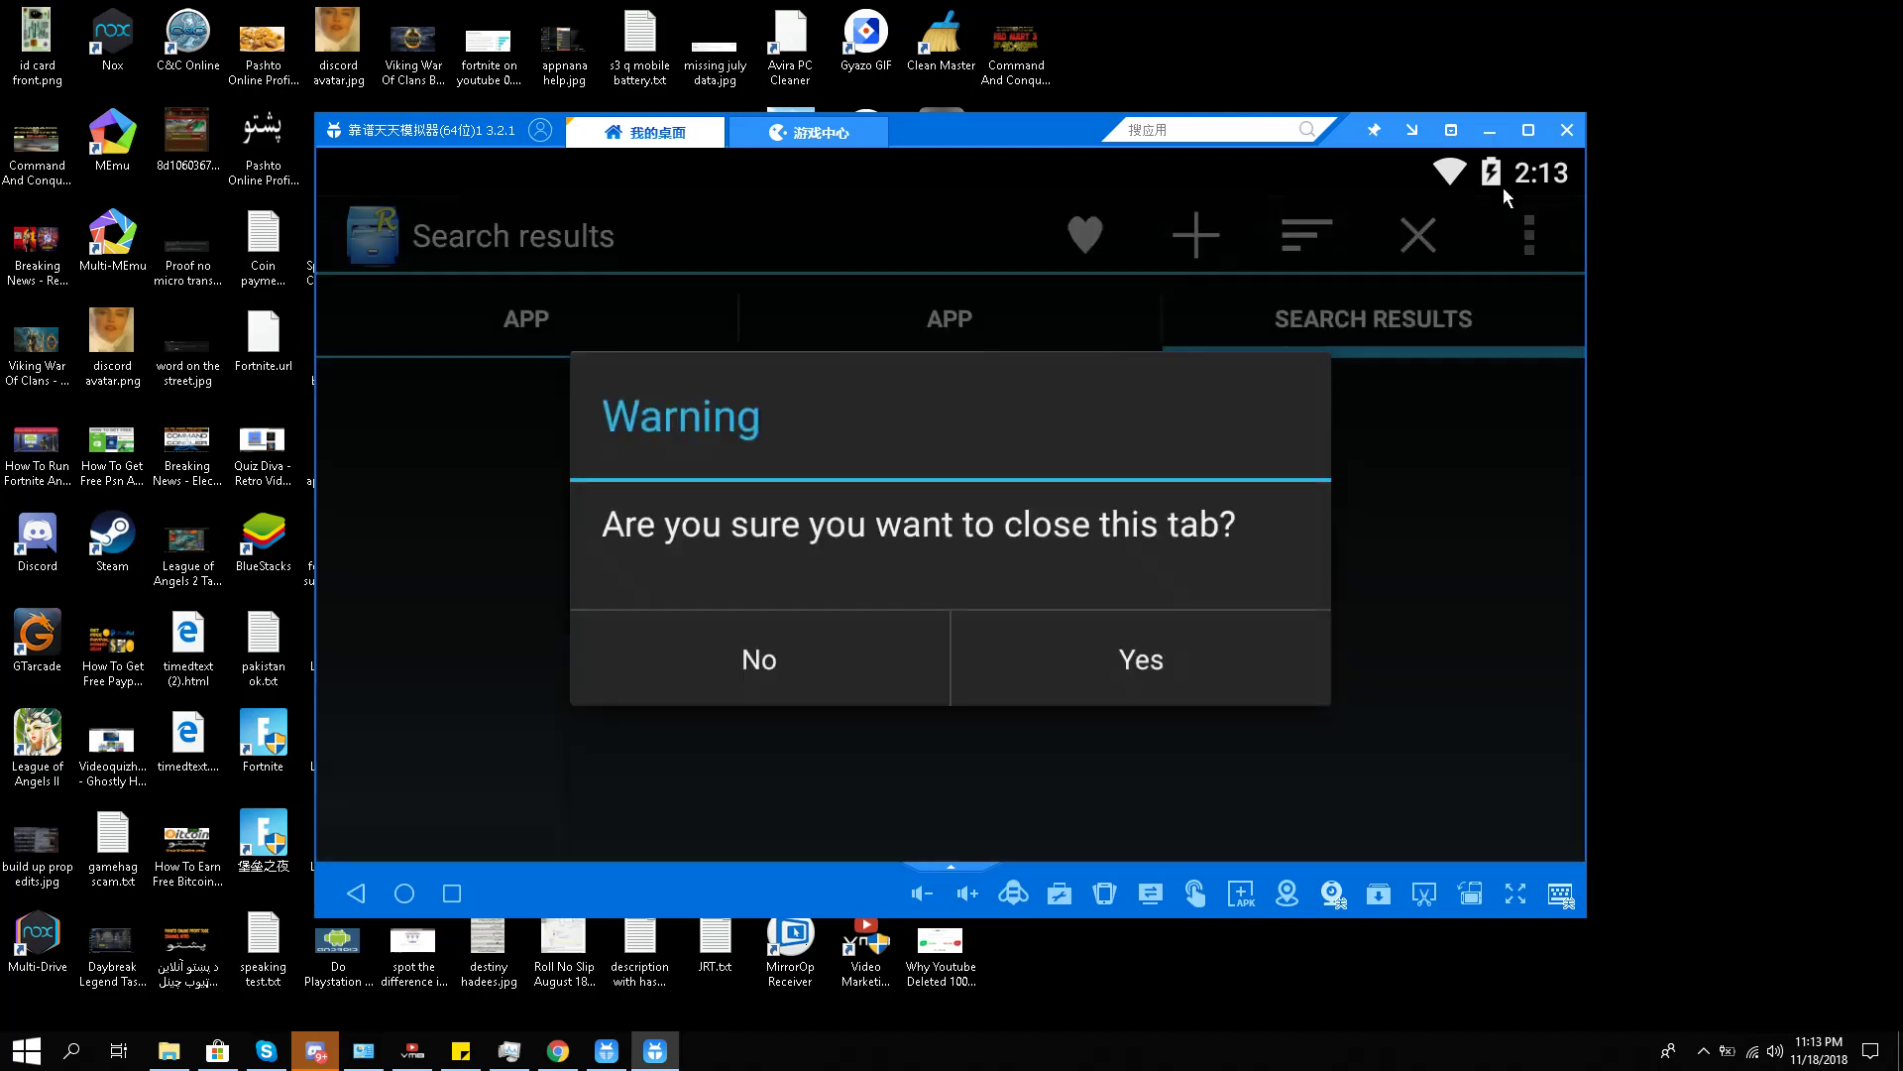
left_click(995, 652)
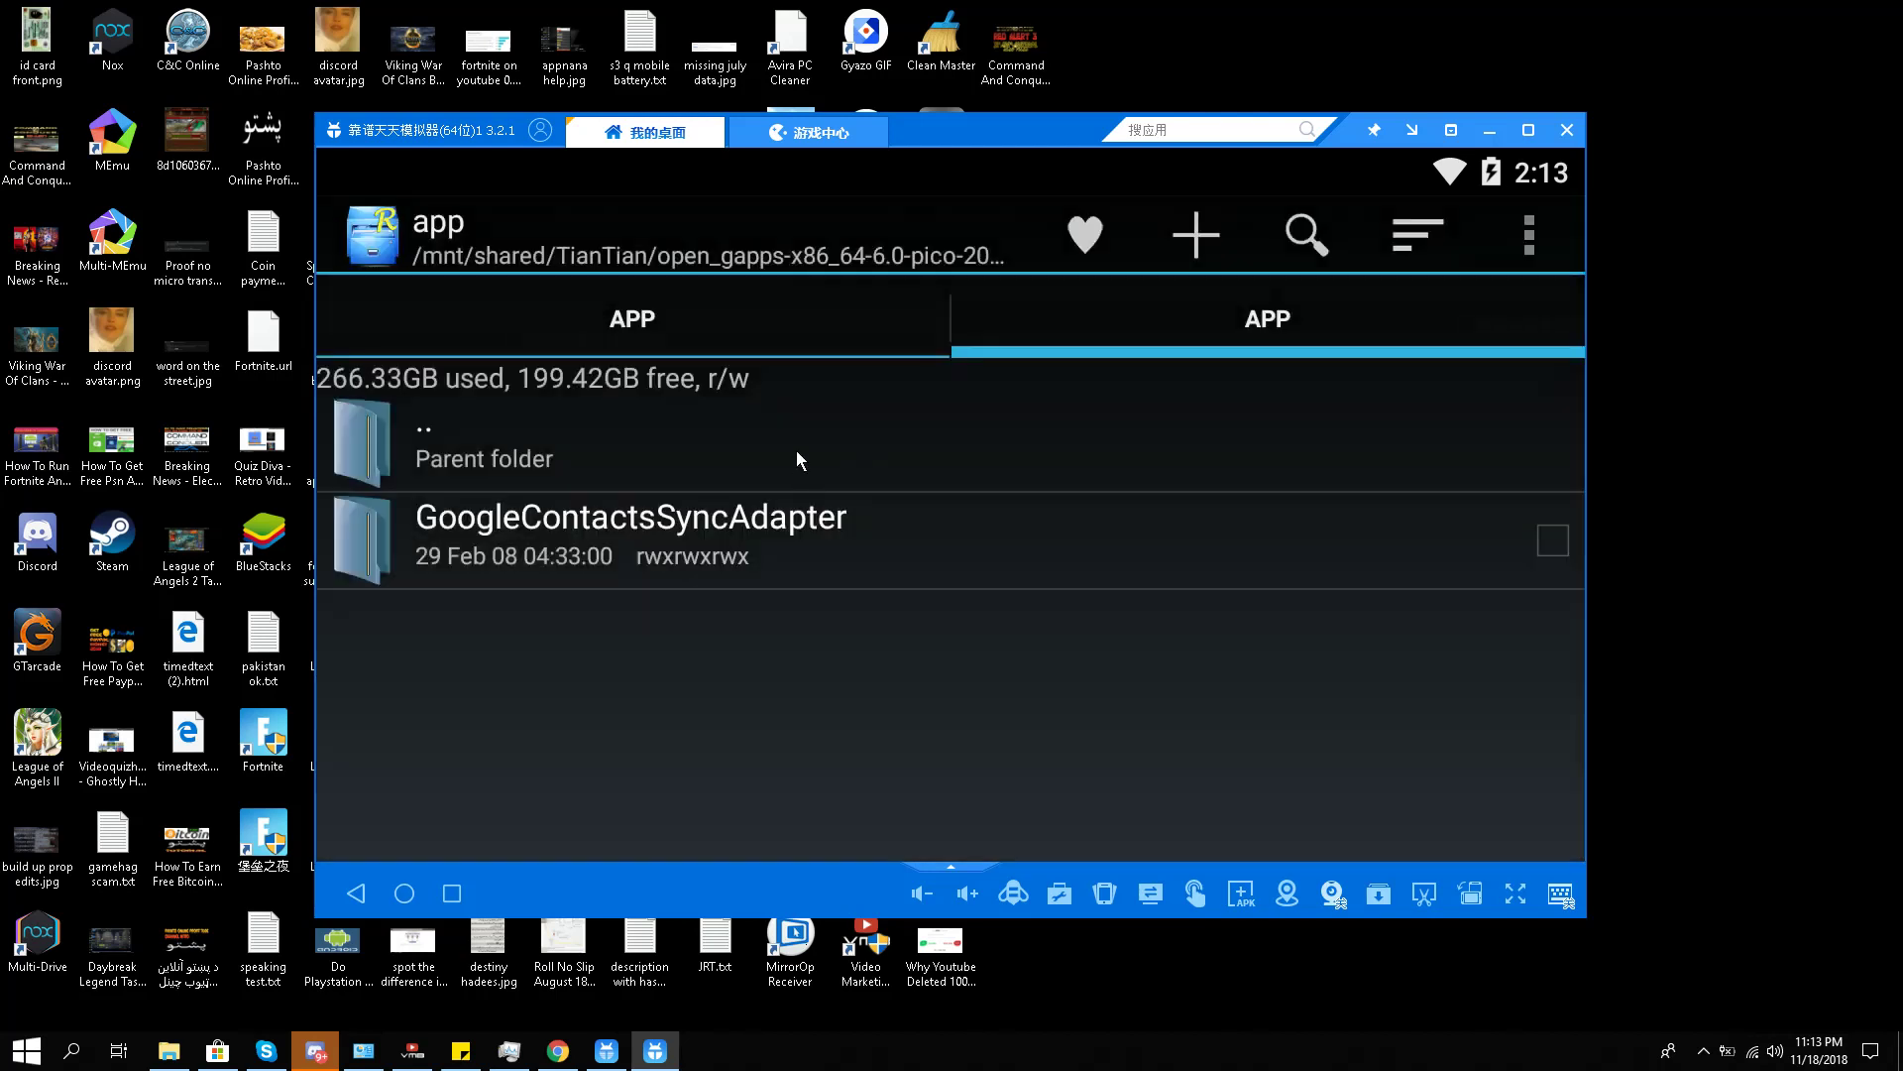
Go up to /mnt/shared/TianTian and open the 'fortnite installer' folder
left_click(795, 450)
left_click(797, 449)
left_click(797, 449)
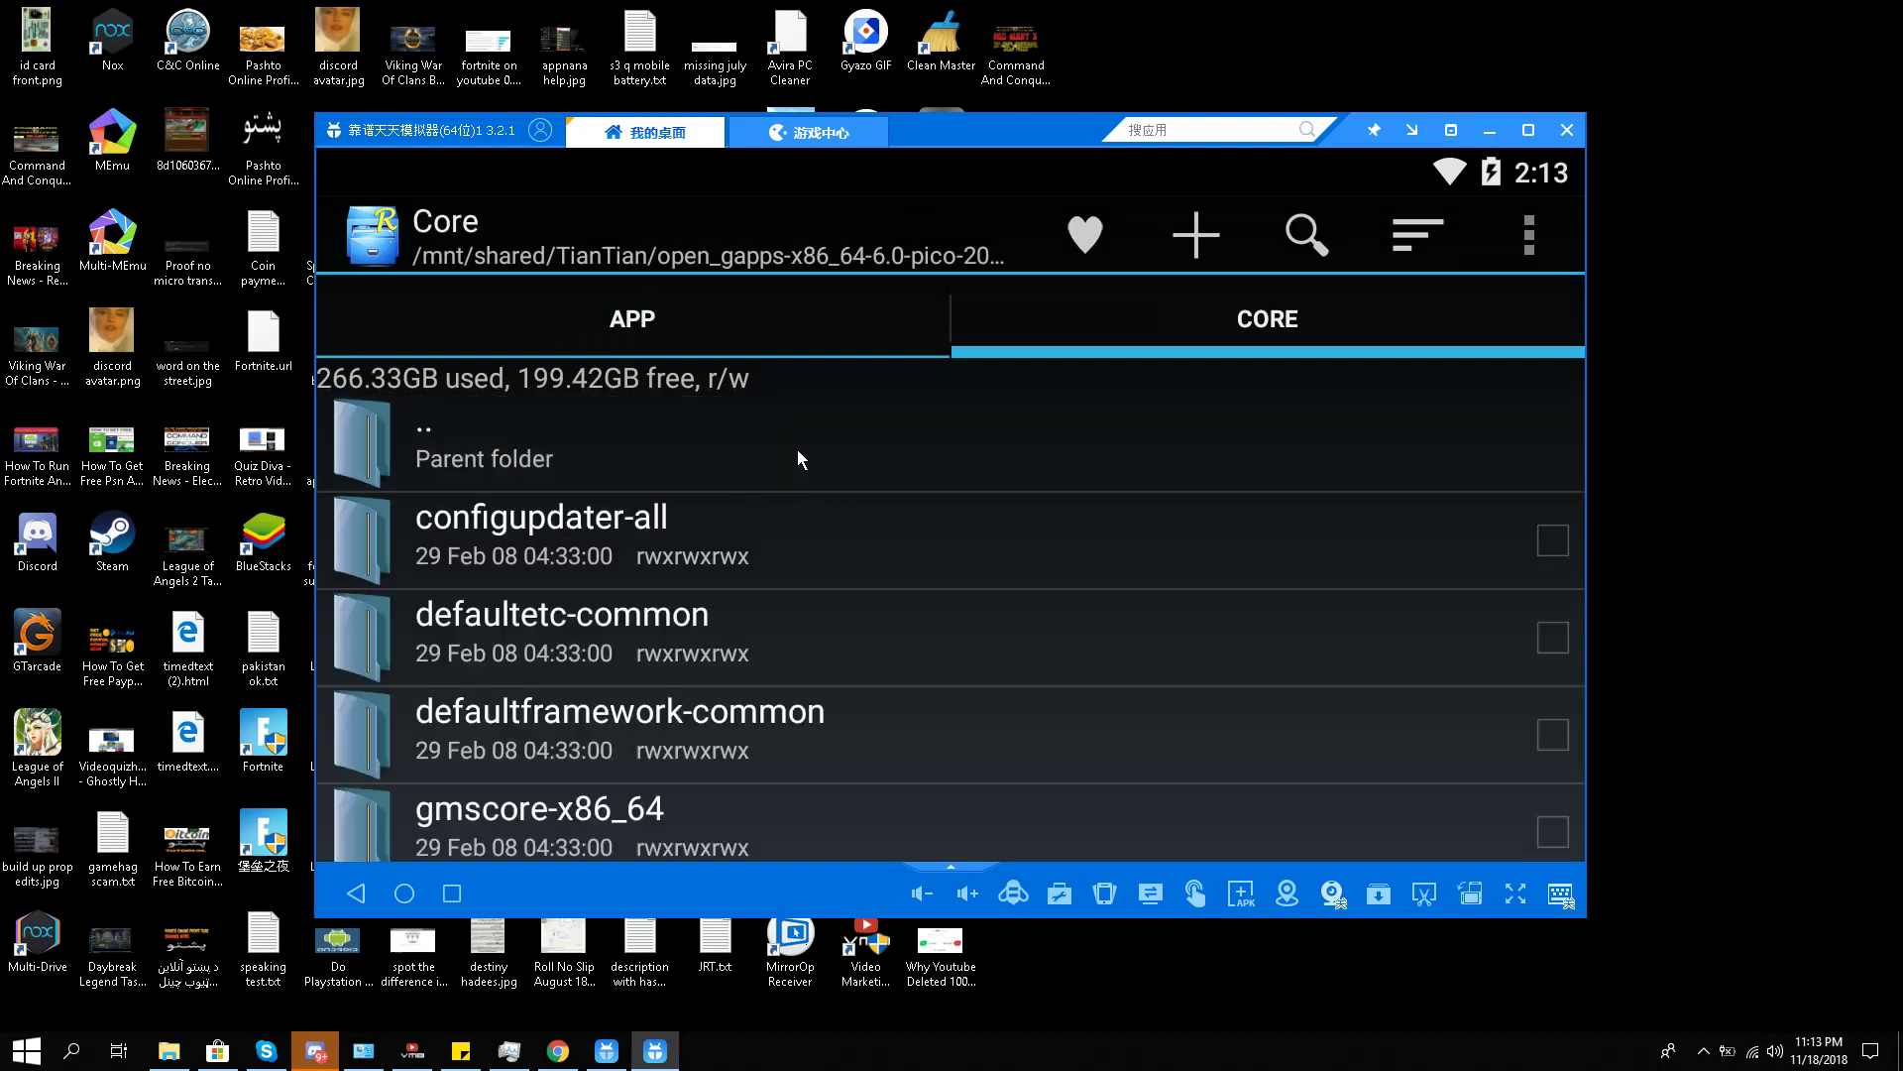
left_click(797, 449)
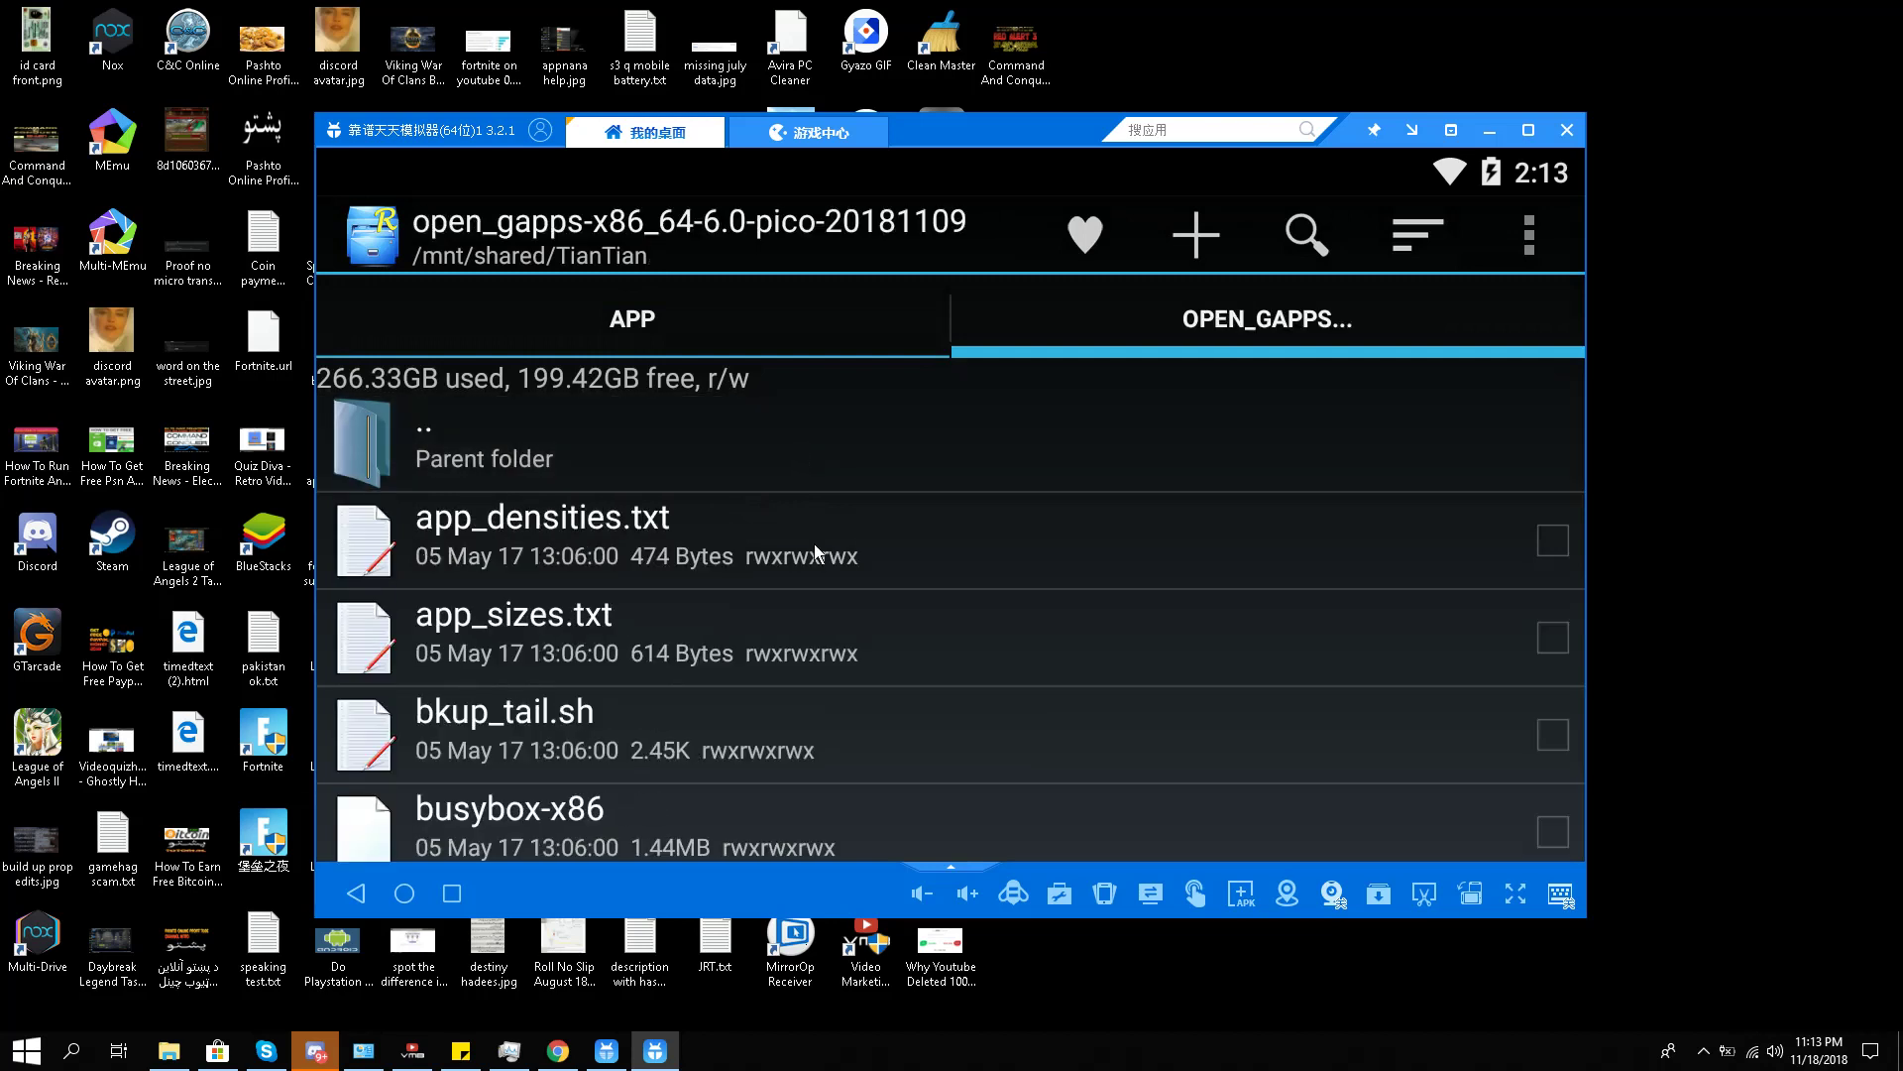
scroll(816, 560, "down", 1)
scroll(823, 575, "up", 2)
left_click(868, 454)
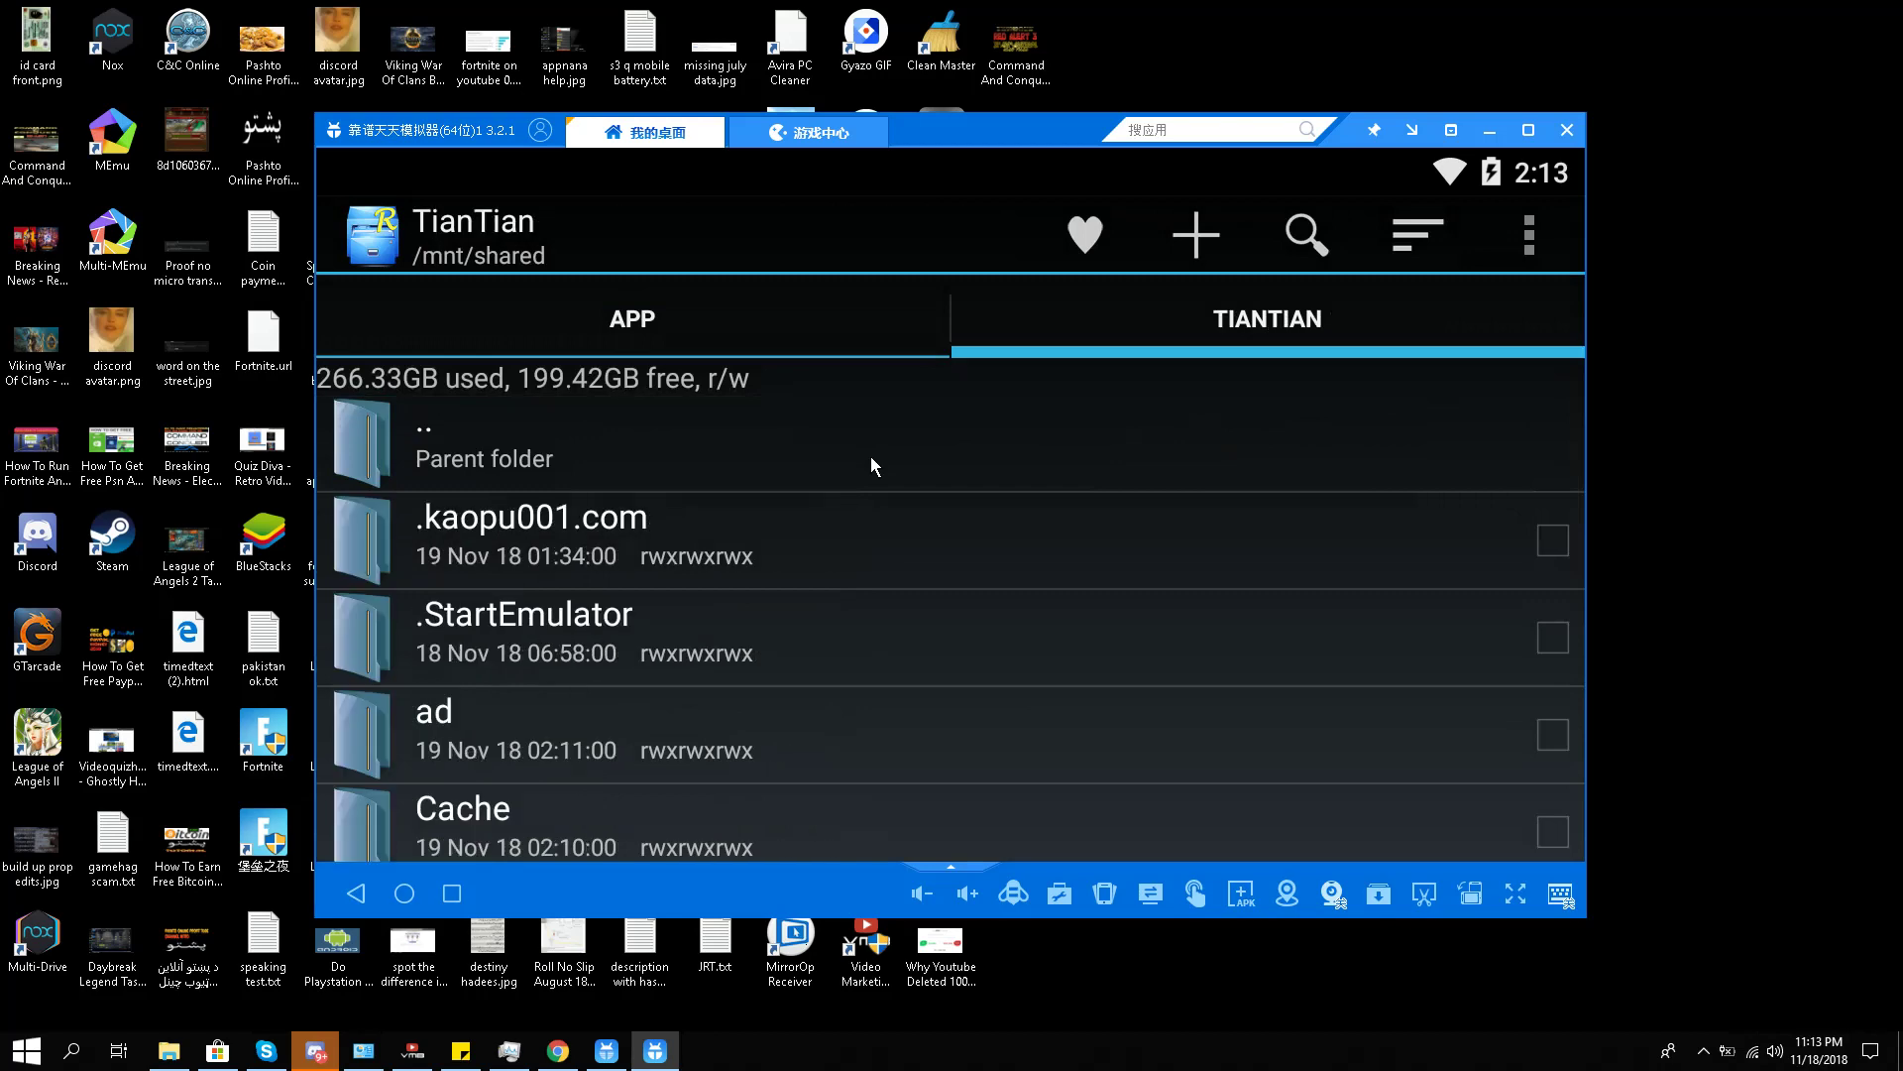
scroll(730, 510, "down", 5)
scroll(682, 598, "down", 2)
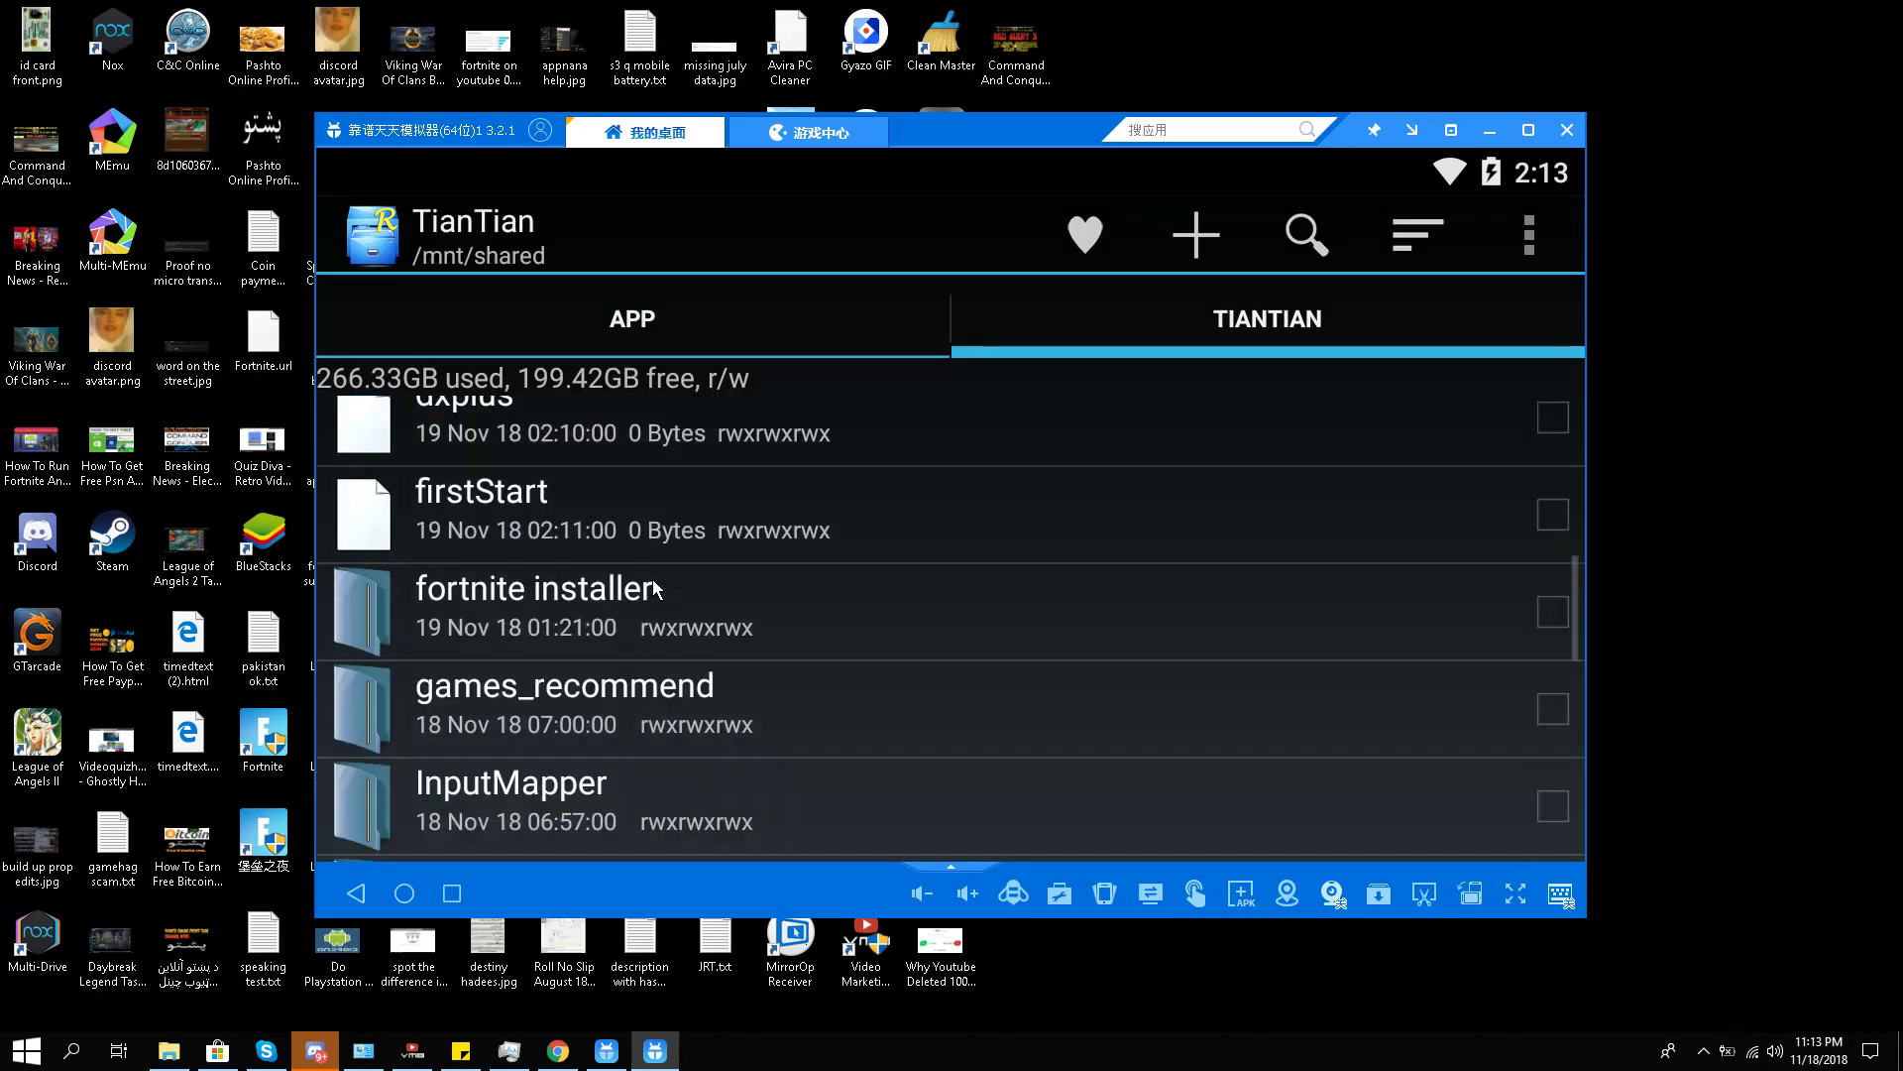
left_click(659, 595)
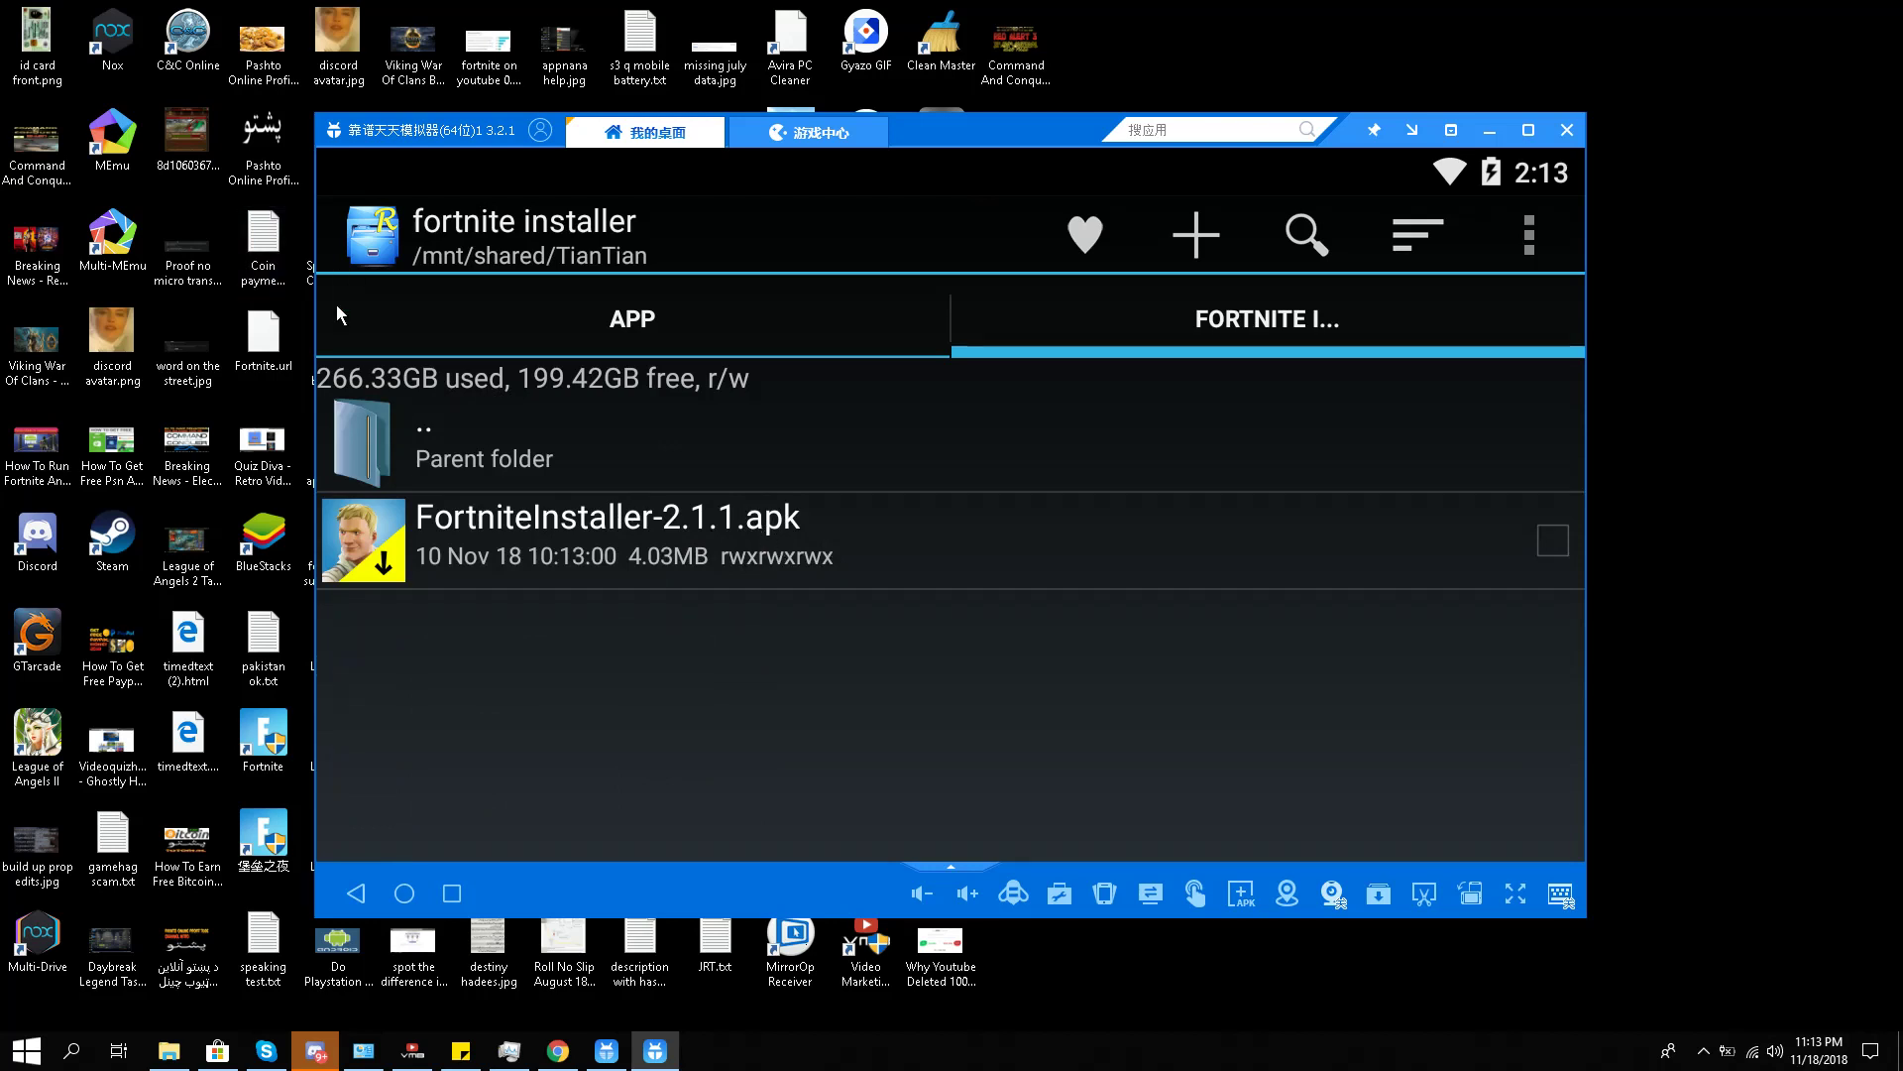
Confirm FortniteInstaller-2.1.1.apk in TianTian_1's 'fortnite installer' folder in File Explorer, then minimize it
left_click(168, 1051)
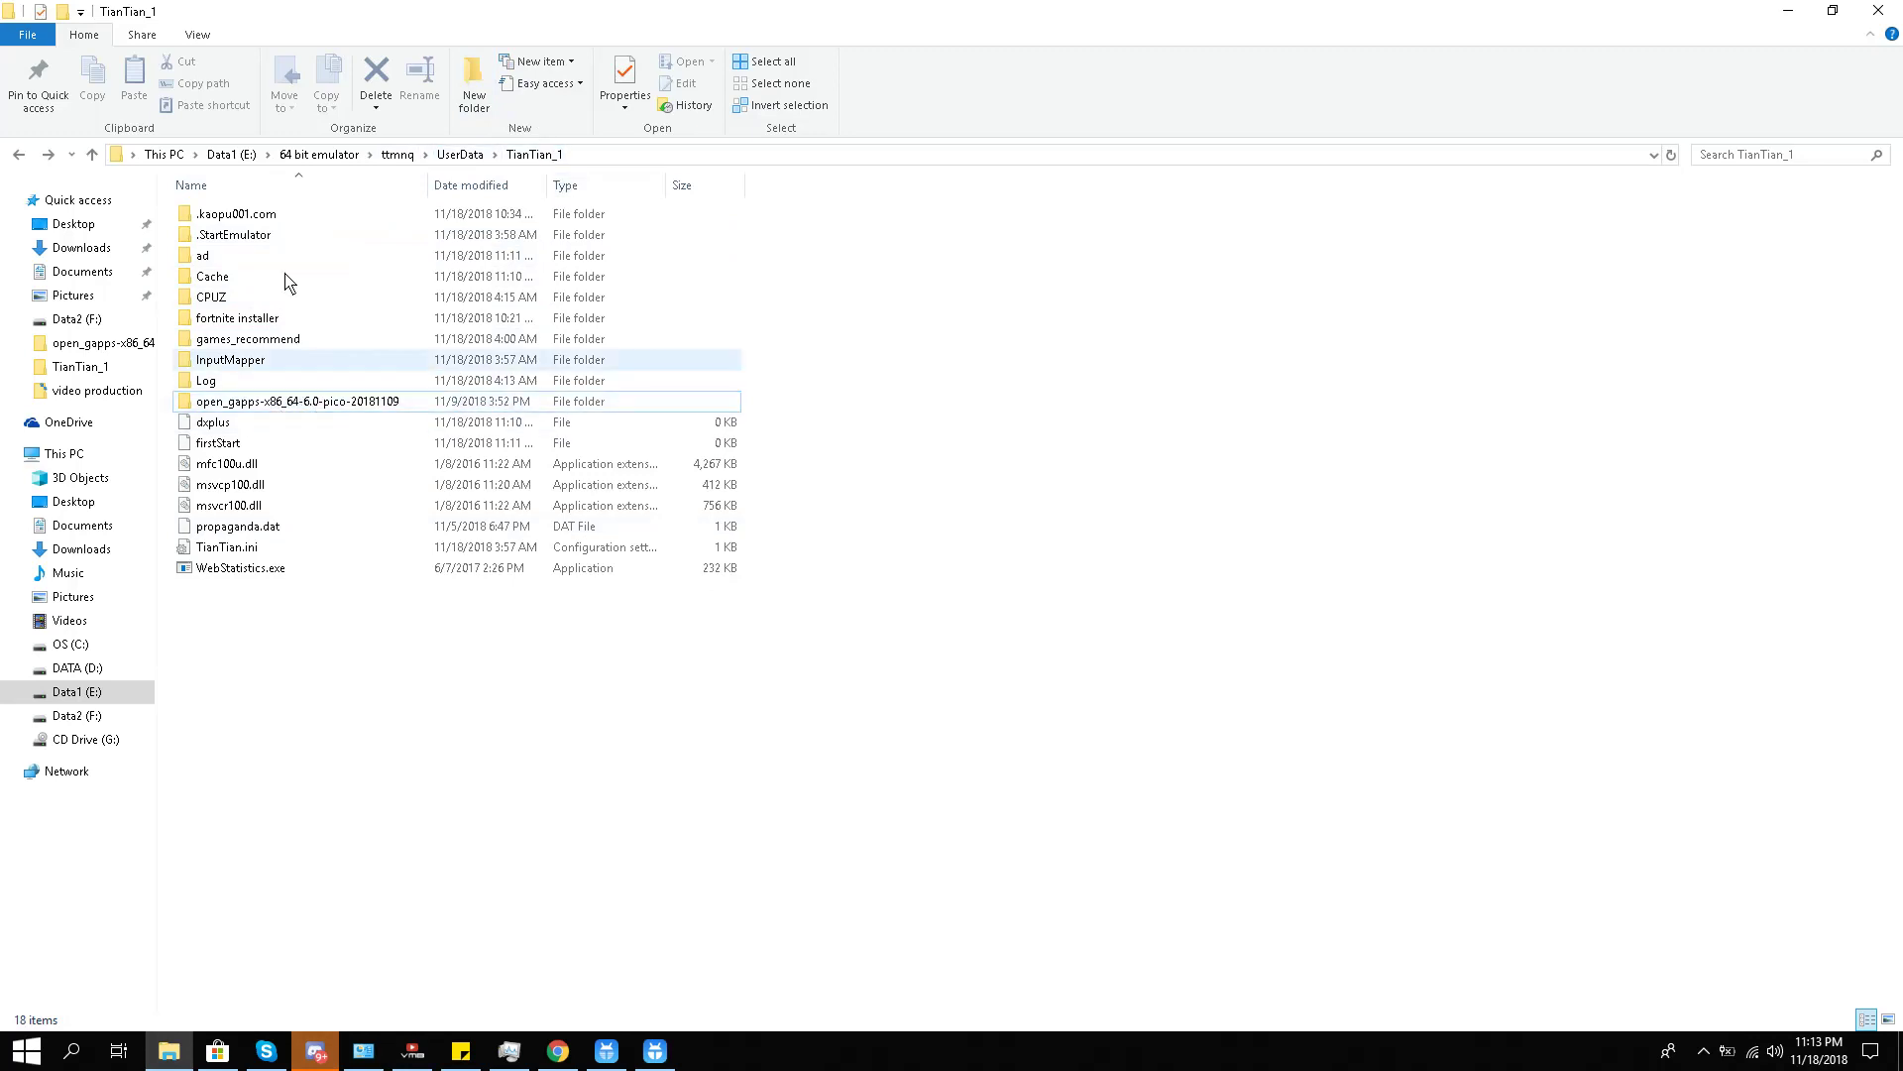
double_click(229, 318)
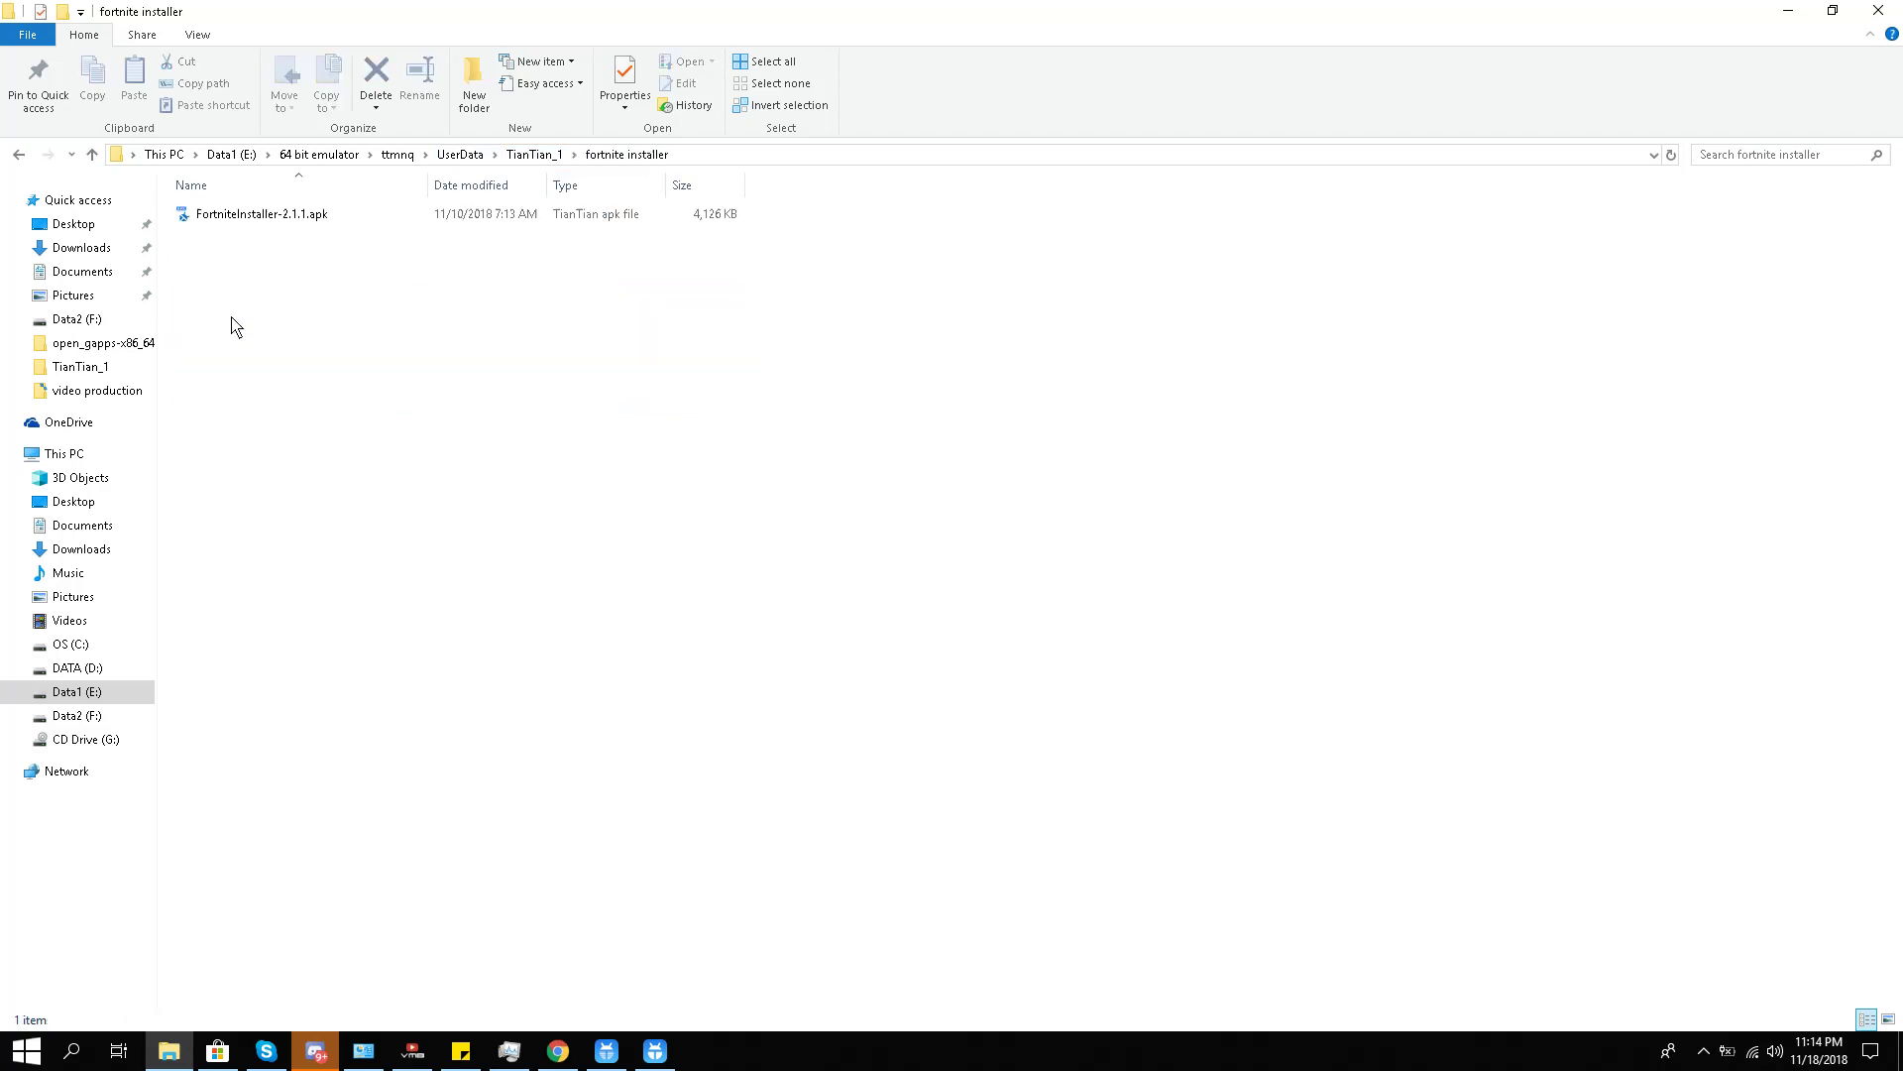
left_click(18, 154)
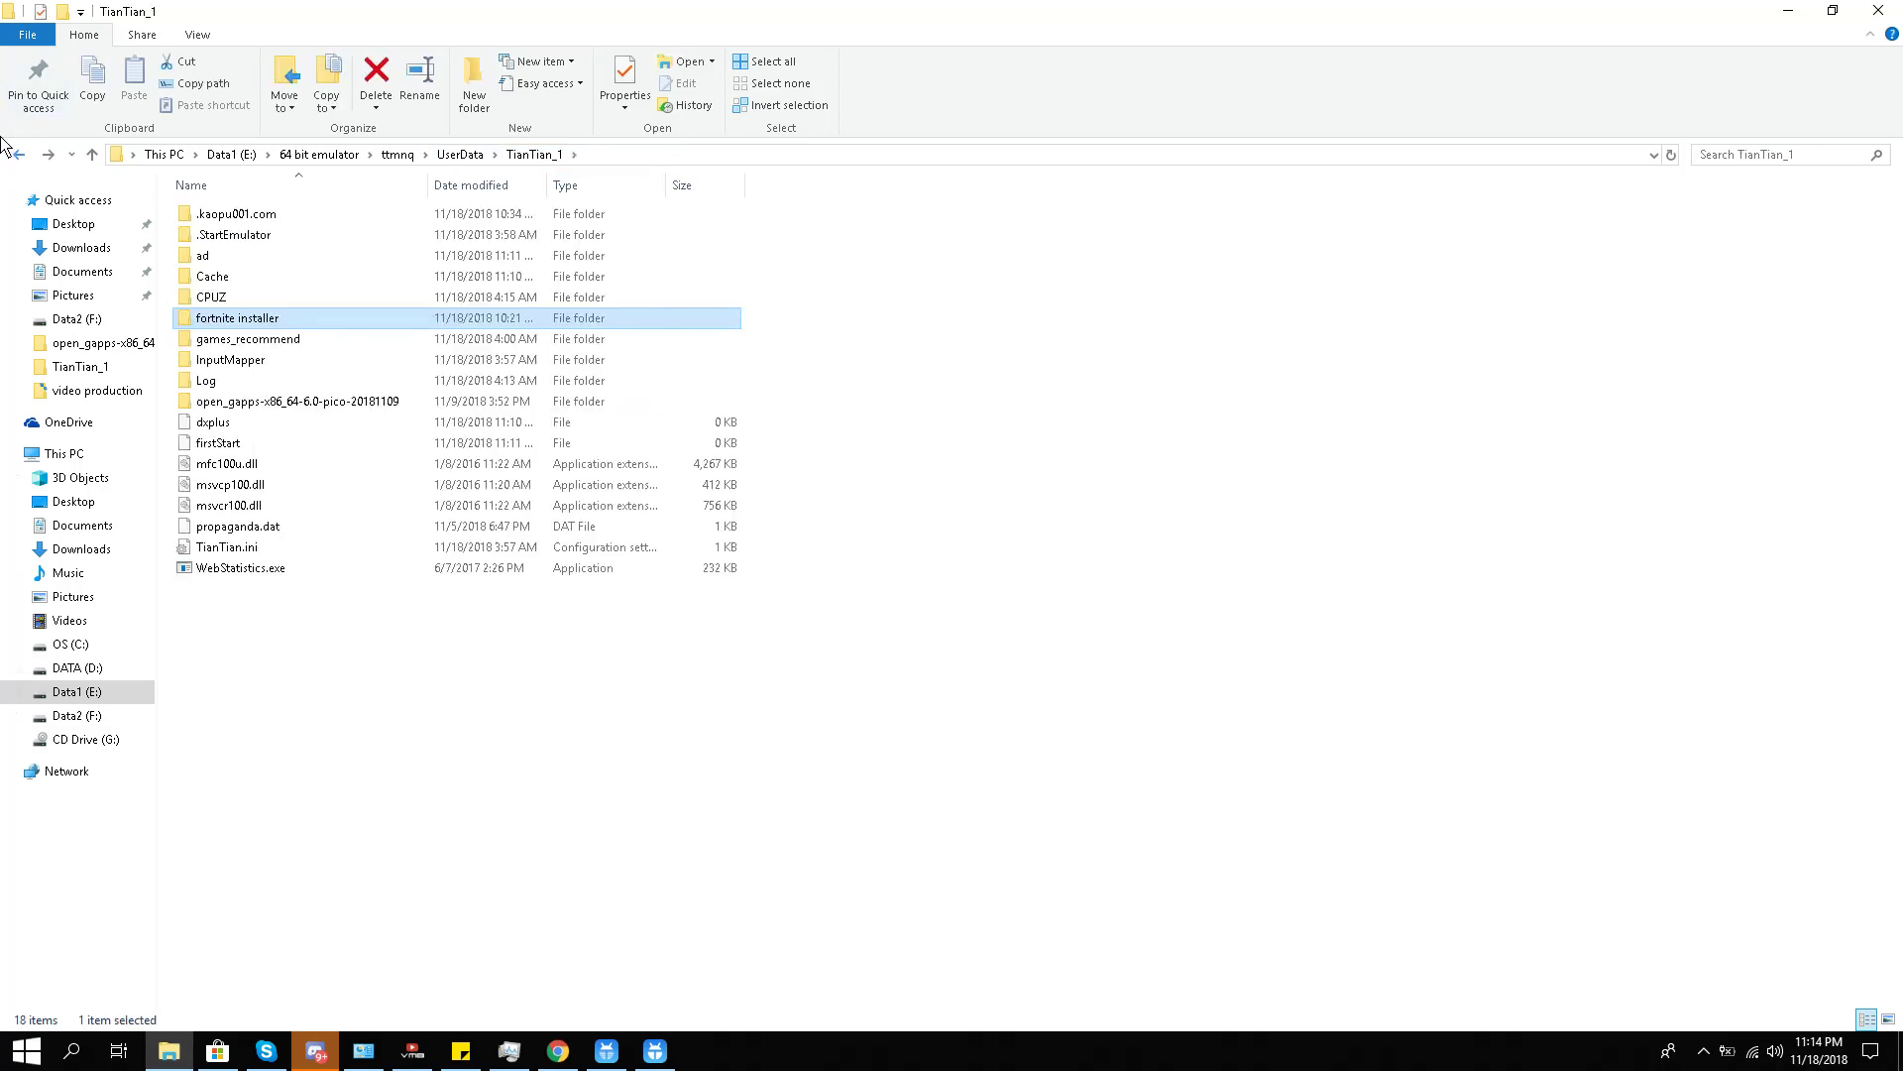
left_click(673, 740)
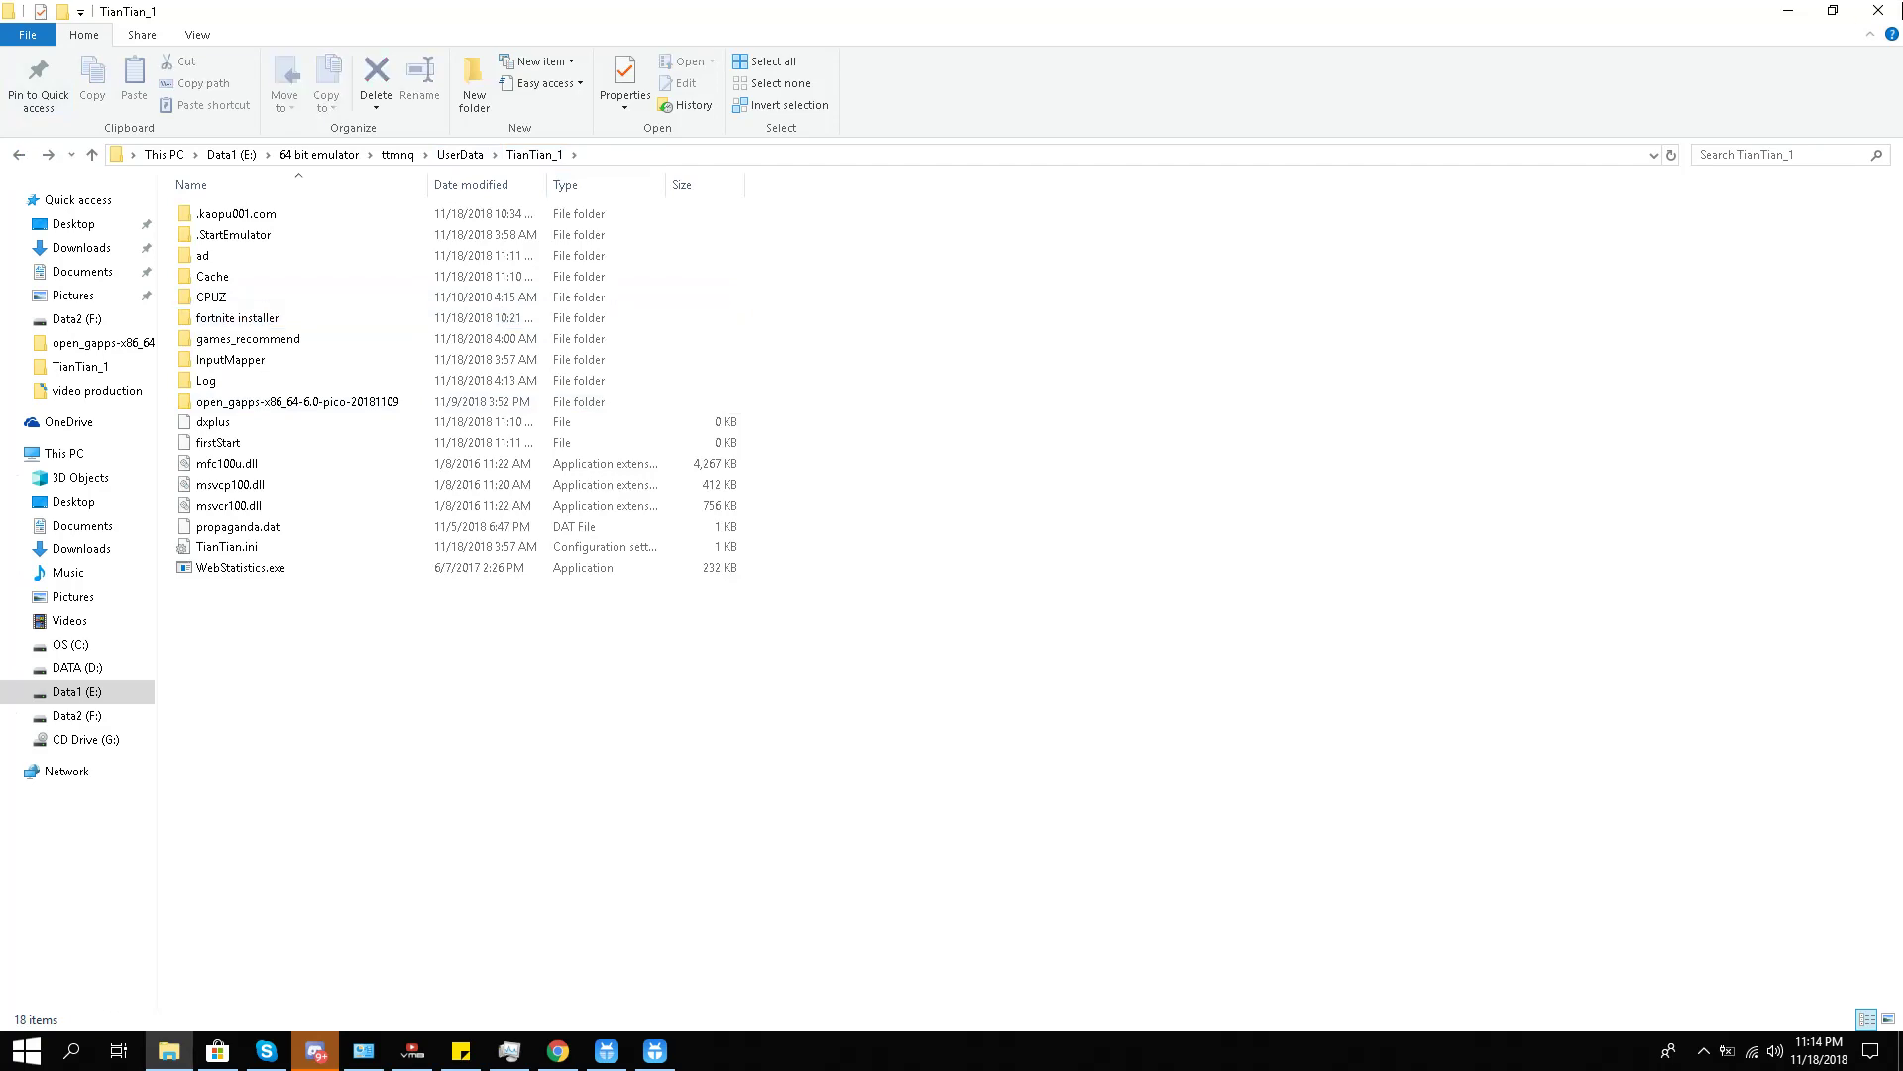
left_click(1788, 11)
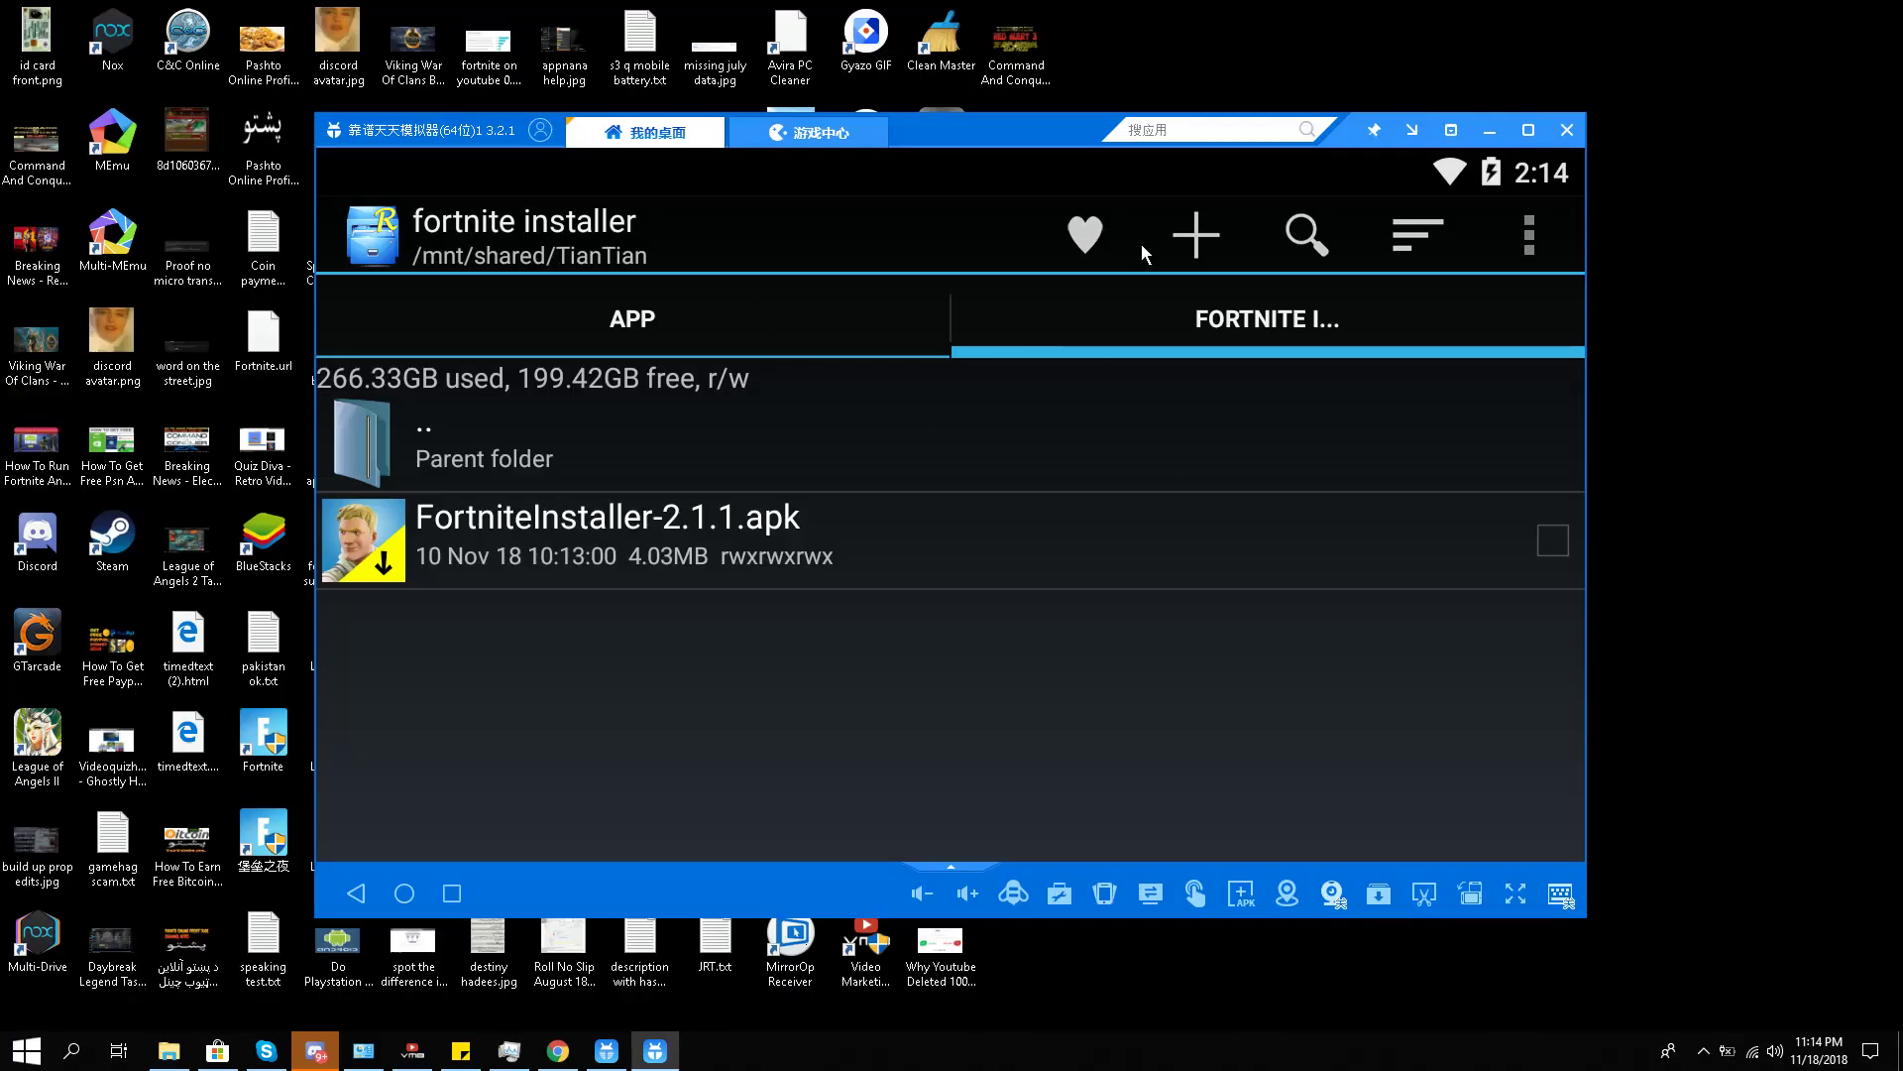
Switch Root Explorer to the APP tab, then return to the Android home screen
left_click(639, 315)
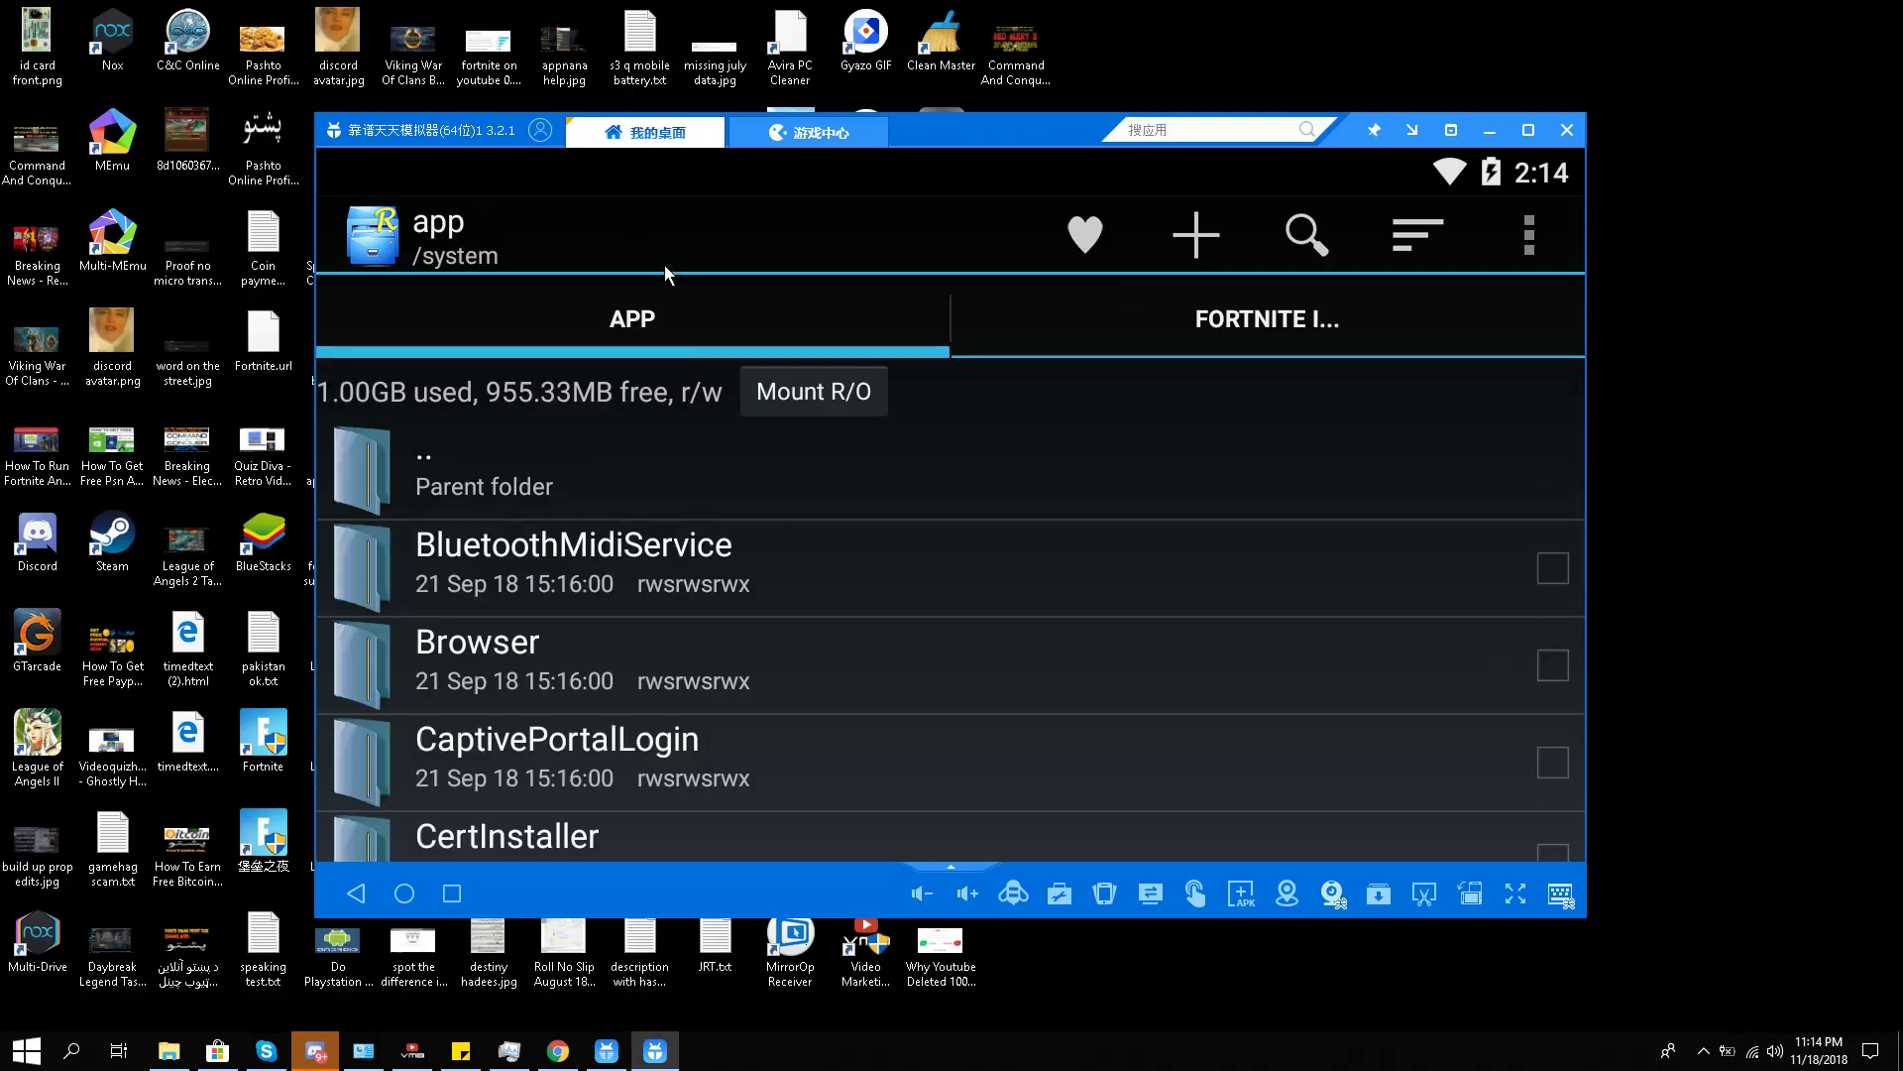
scroll(663, 483, "down", 2)
scroll(662, 484, "up", 3)
left_click(403, 892)
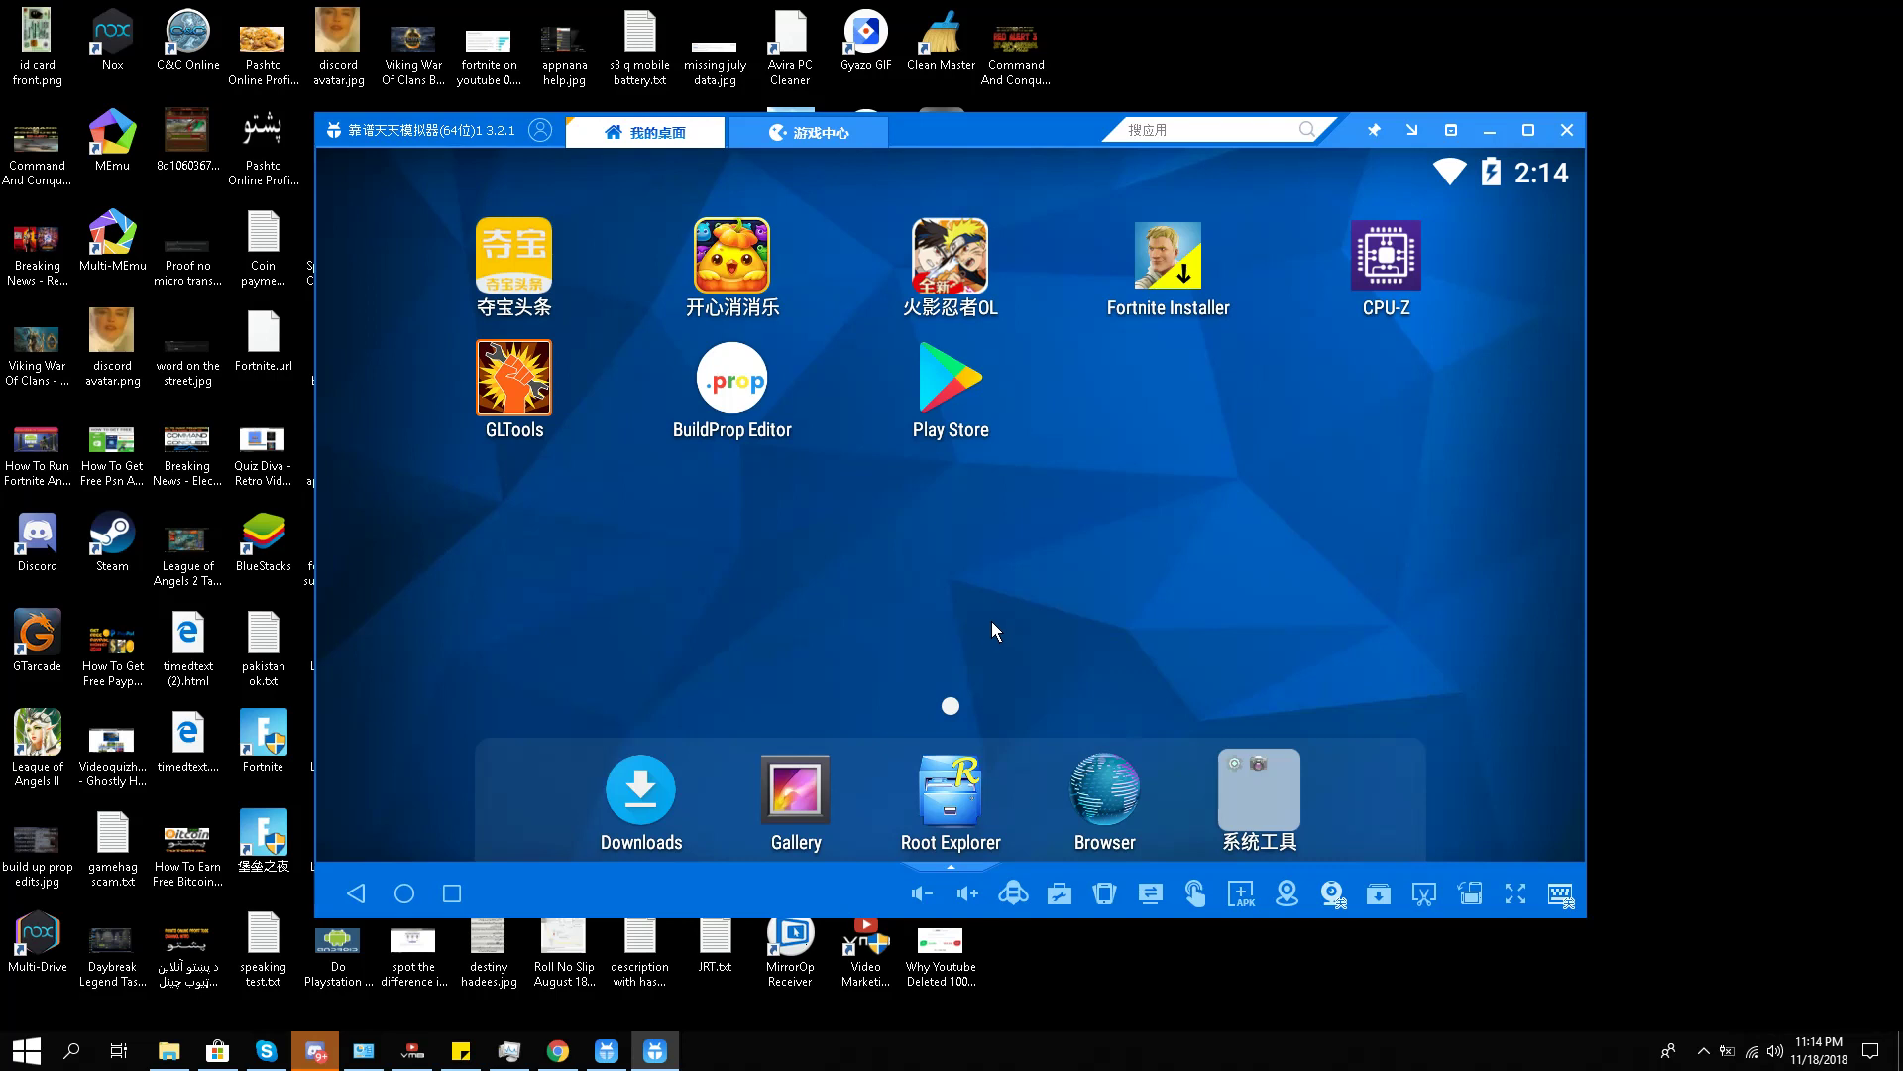
Restore Chrome from the taskbar and skim the '64 bit emulator android' YouTube results
left_click(555, 1057)
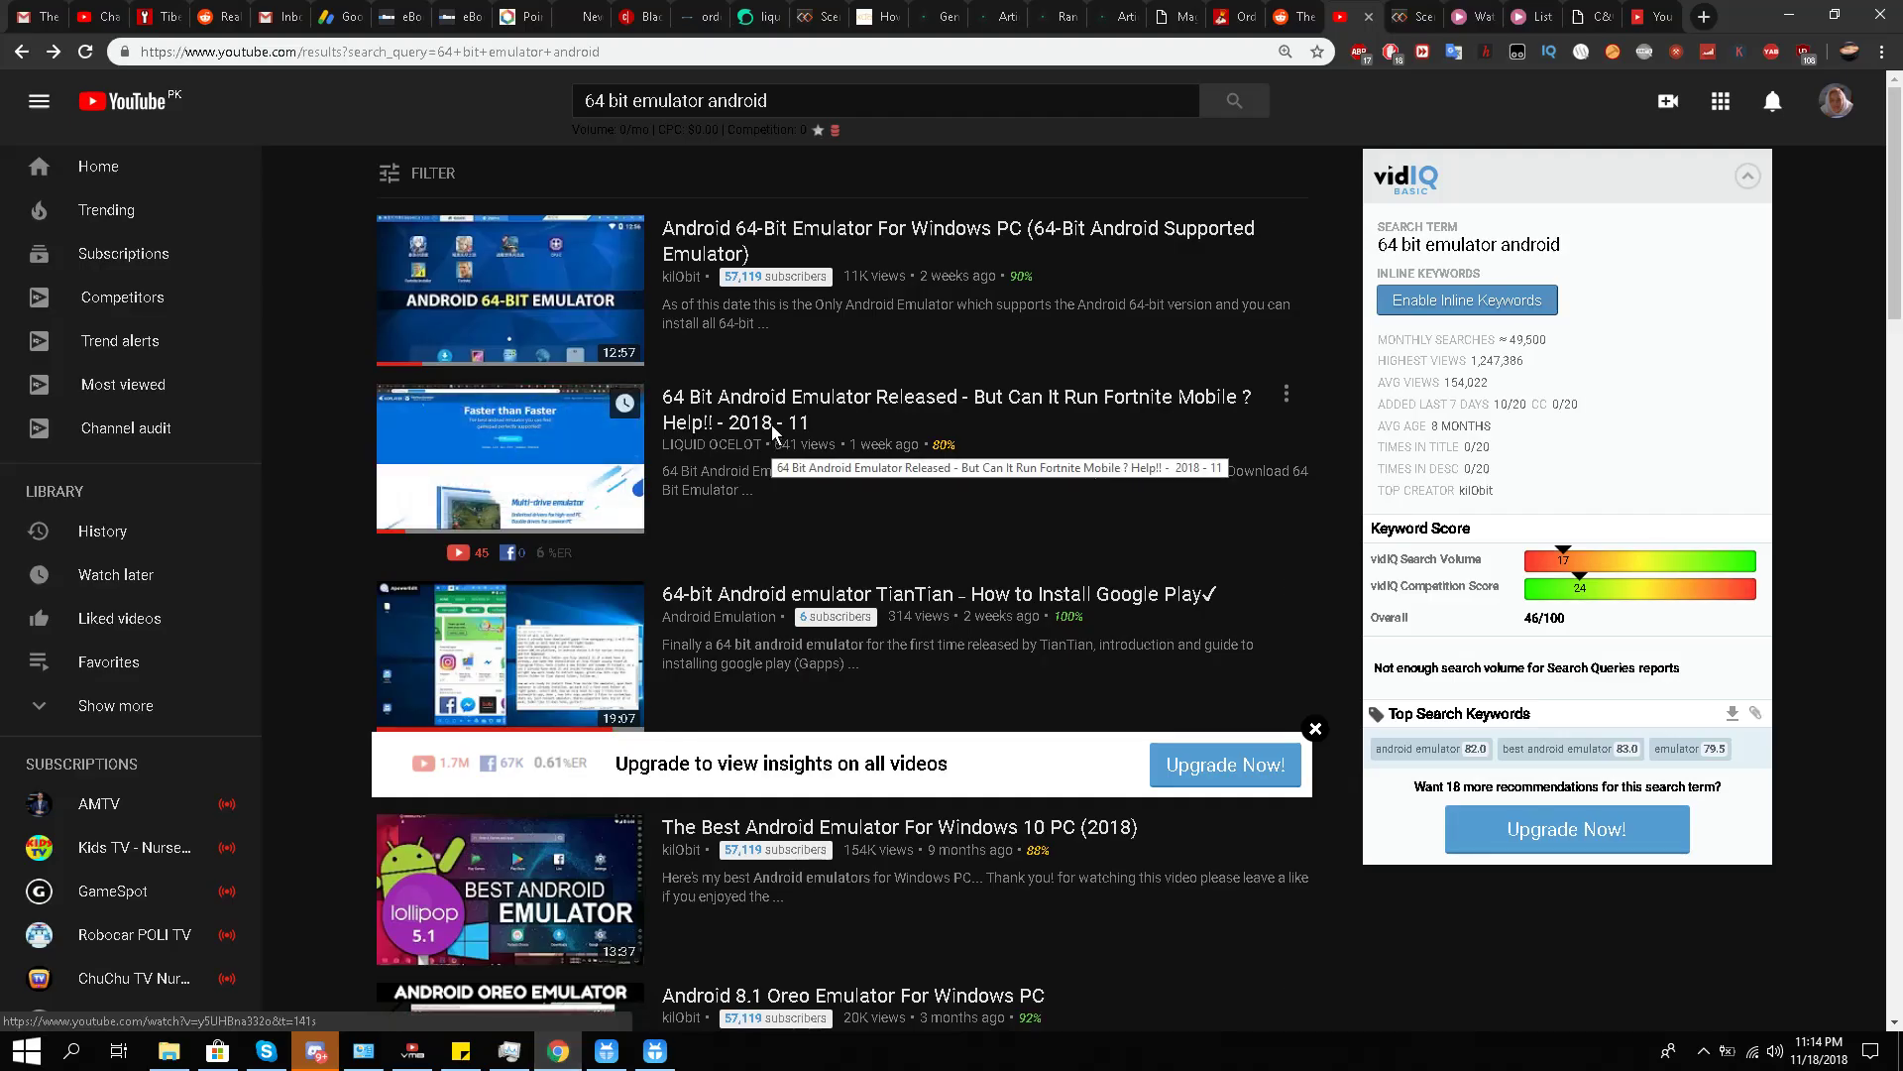
scroll(775, 446, "down", 1)
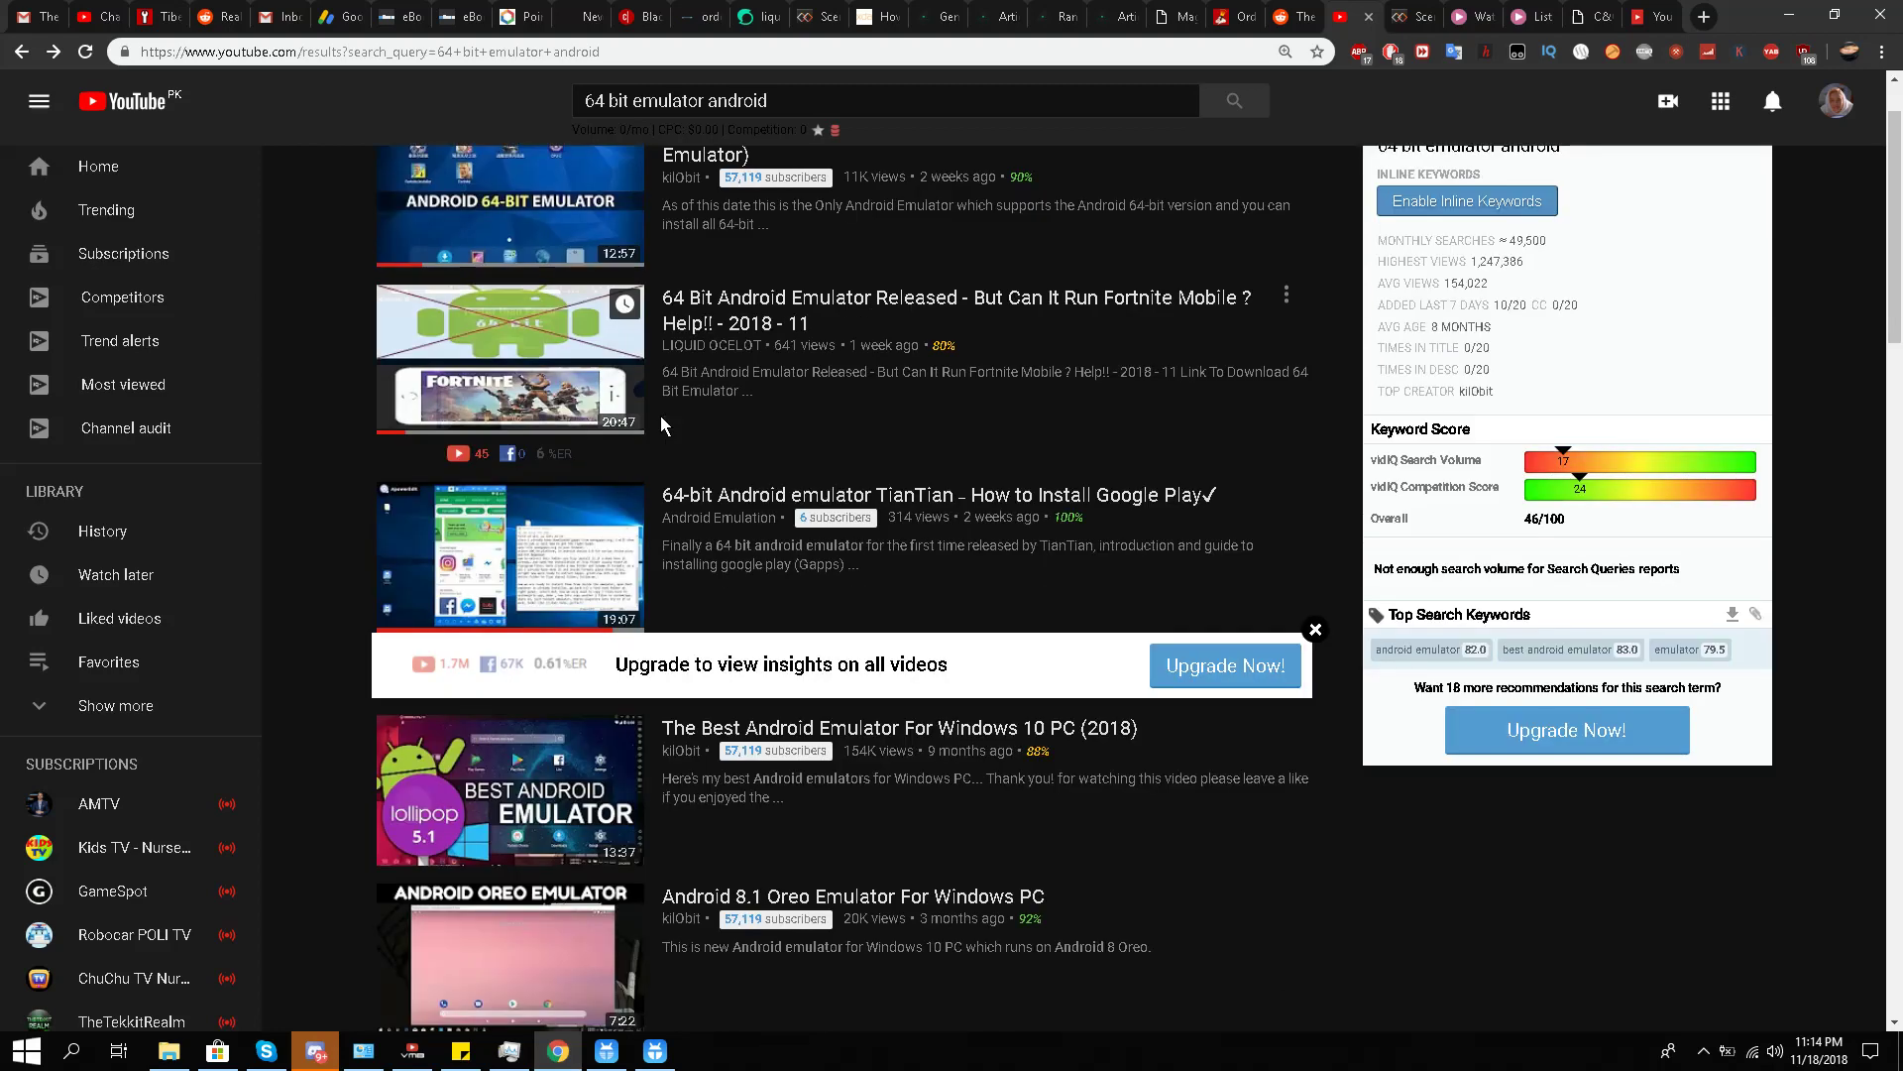
scroll(781, 468, "up", 1)
mouse_move(850, 438)
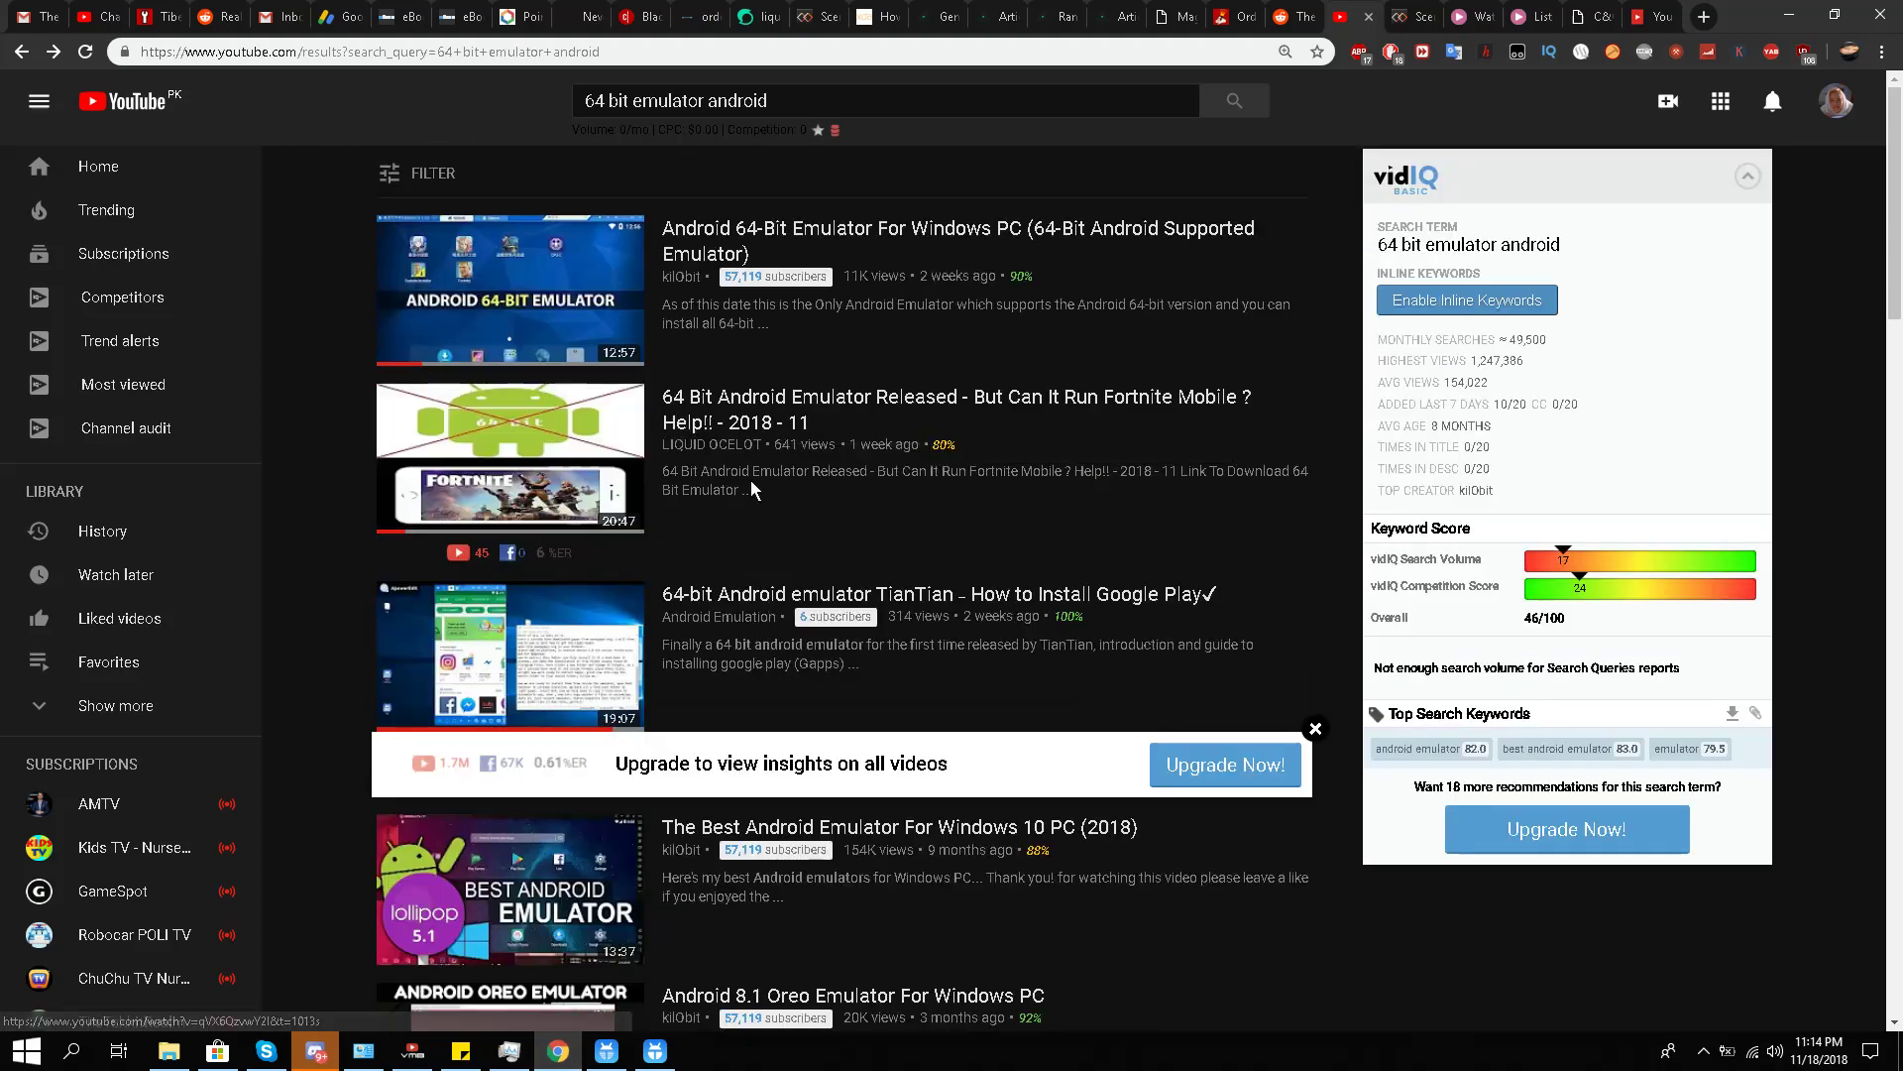